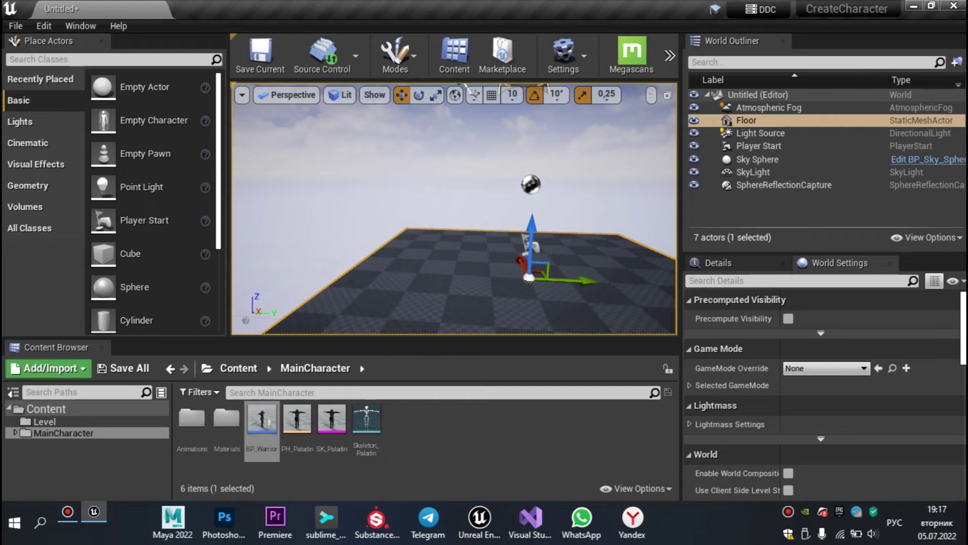
# - Frame the Floor, orbit it from three angles, and expand the toolbar overflow menu
pyautogui.press('f')
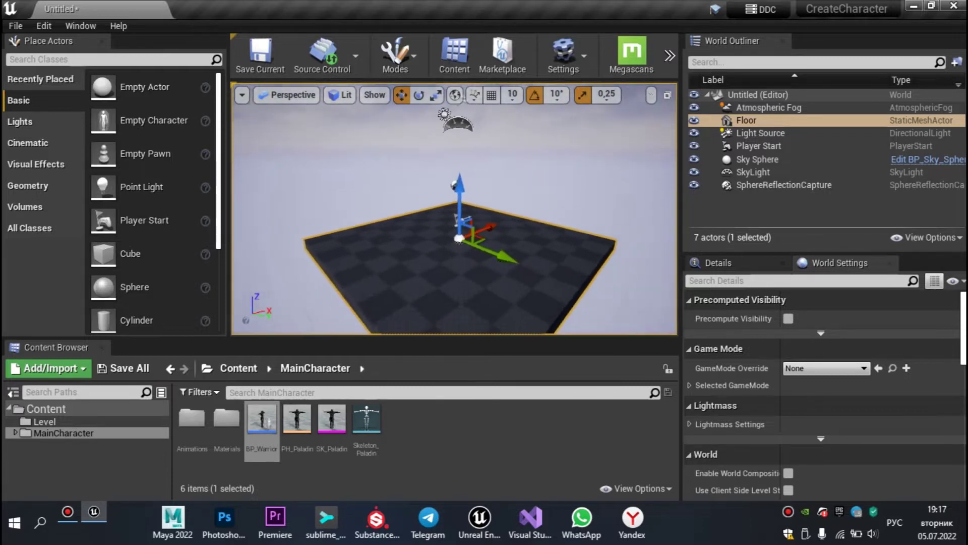
pyautogui.moveTo(328, 102); pyautogui.dragTo(328, 103, button='right')
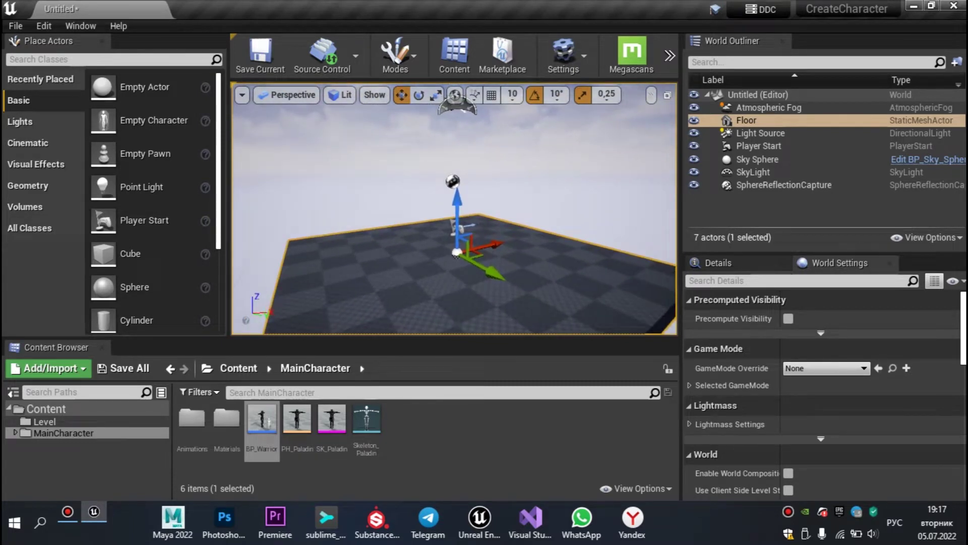
pyautogui.moveTo(328, 102); pyautogui.dragTo(328, 103, button='right')
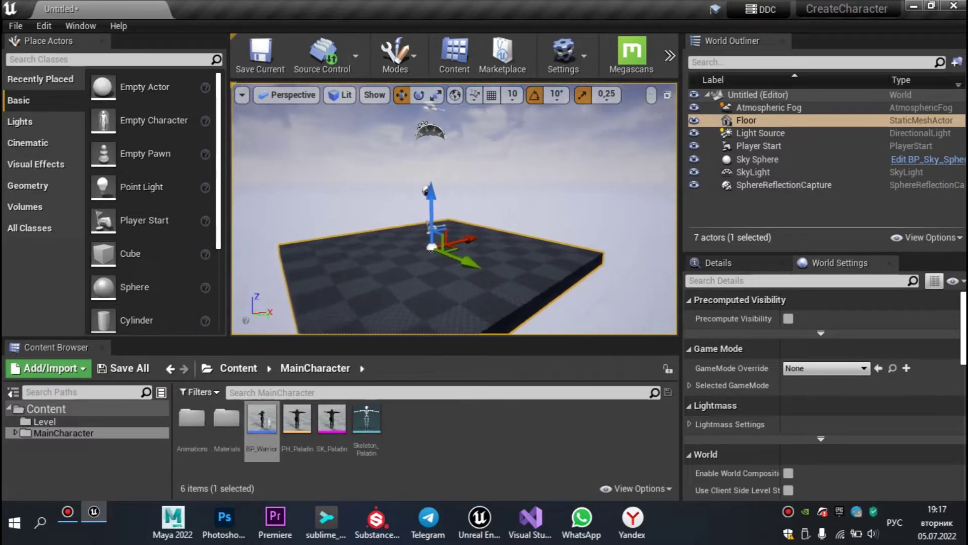
pyautogui.moveTo(327, 103); pyautogui.dragTo(328, 102, button='right')
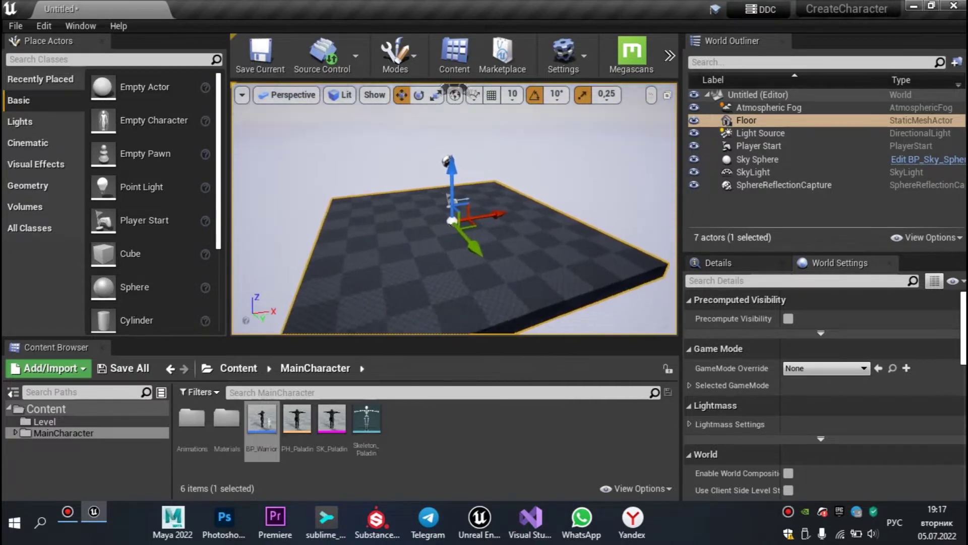
pyautogui.click(669, 56)
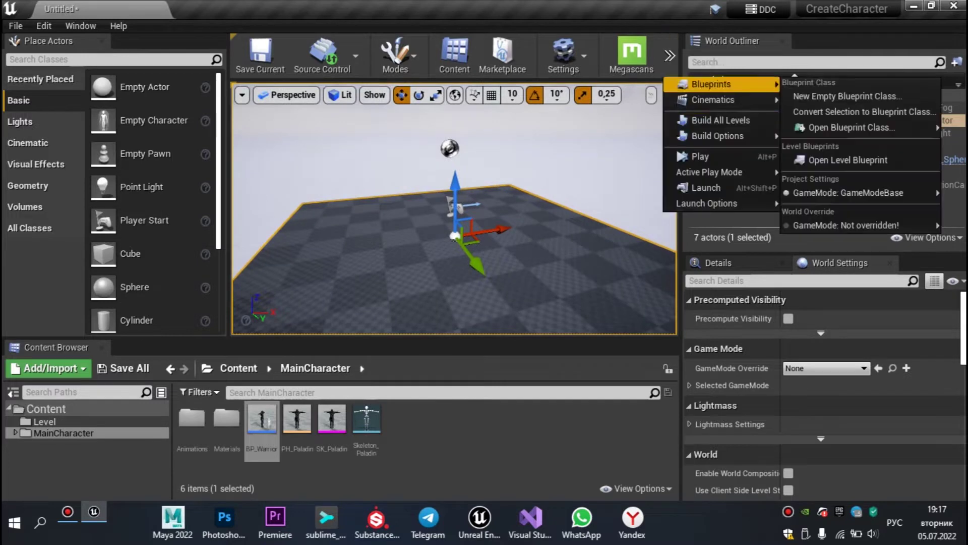
# - Run a quick Play-in-Editor test with the default pawn, then stop it and reangle the viewport
pyautogui.click(706, 156)
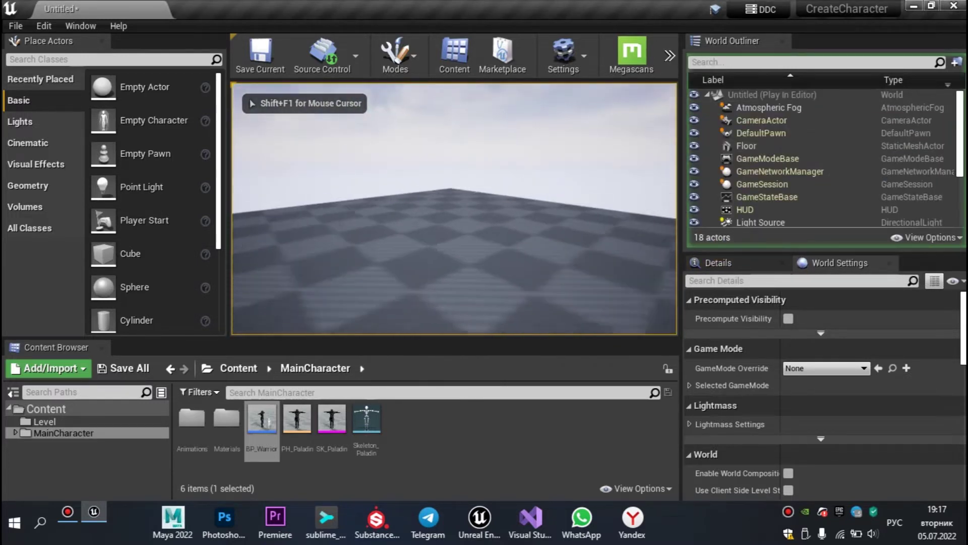
pyautogui.press('Escape')
pyautogui.moveTo(403, 104); pyautogui.dragTo(460, 112, button='right')
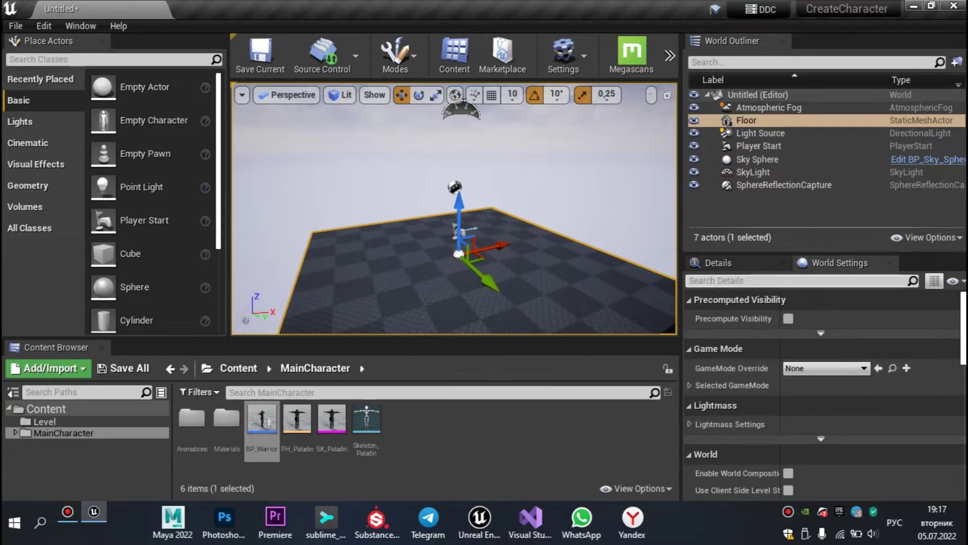
pyautogui.click(80, 26)
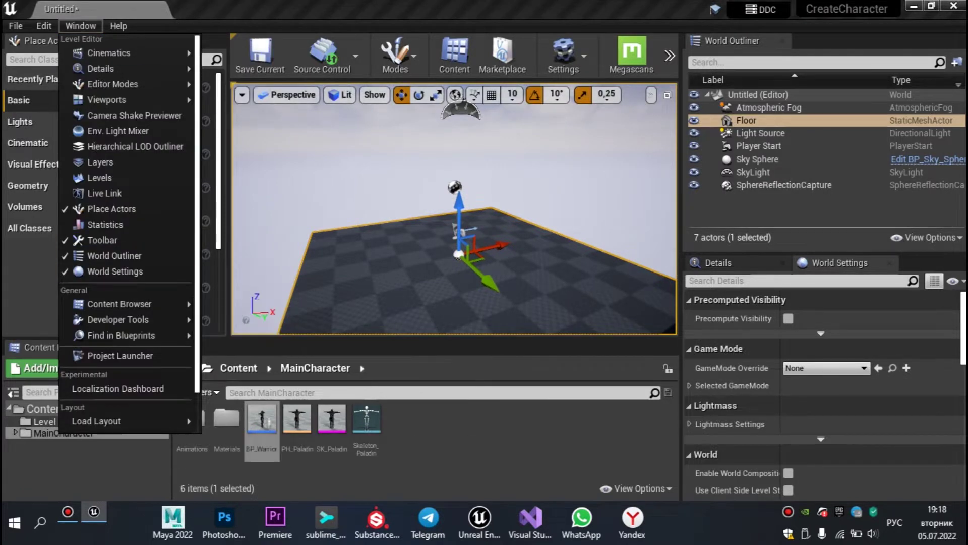
# - Pick GM_OurGame in the World Settings GameMode Override dropdown, then adjust the floor view
pyautogui.press('Escape')
pyautogui.click(864, 368)
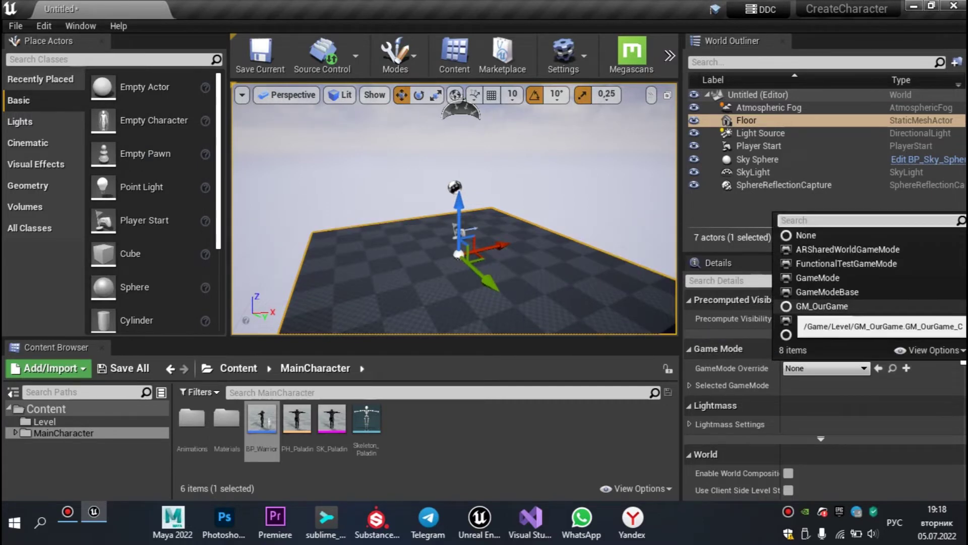
pyautogui.click(822, 306)
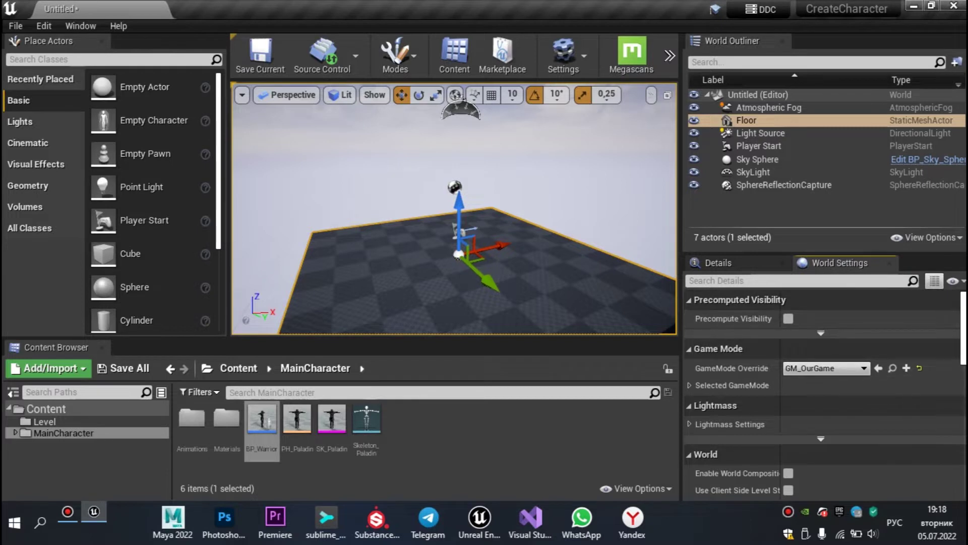
pyautogui.moveTo(454, 211)
pyautogui.mouseDown(button='right')
pyautogui.moveTo(469, 212)
pyautogui.moveTo(459, 212)
pyautogui.mouseUp(button='right')
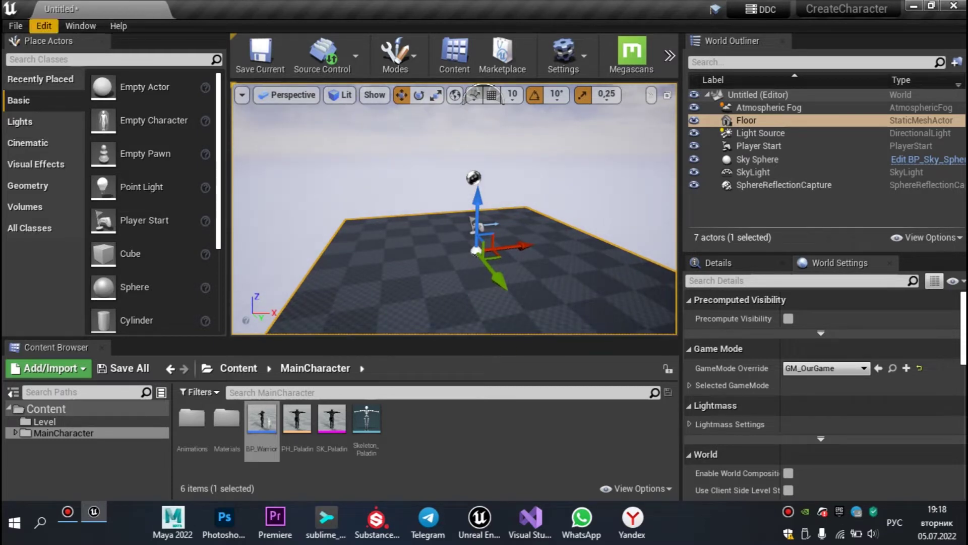
pyautogui.click(43, 26)
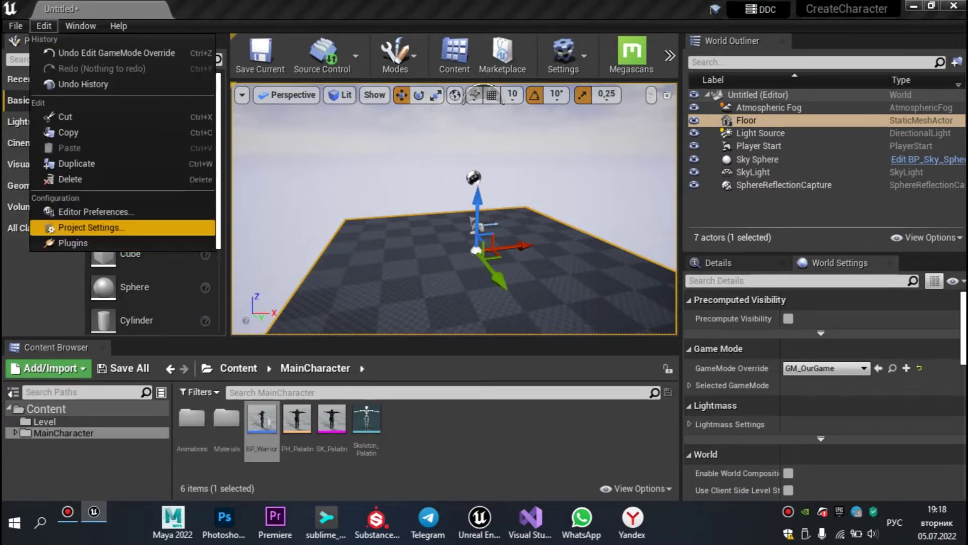
# - Open Project Settings at the Maps & Modes section
pyautogui.click(90, 227)
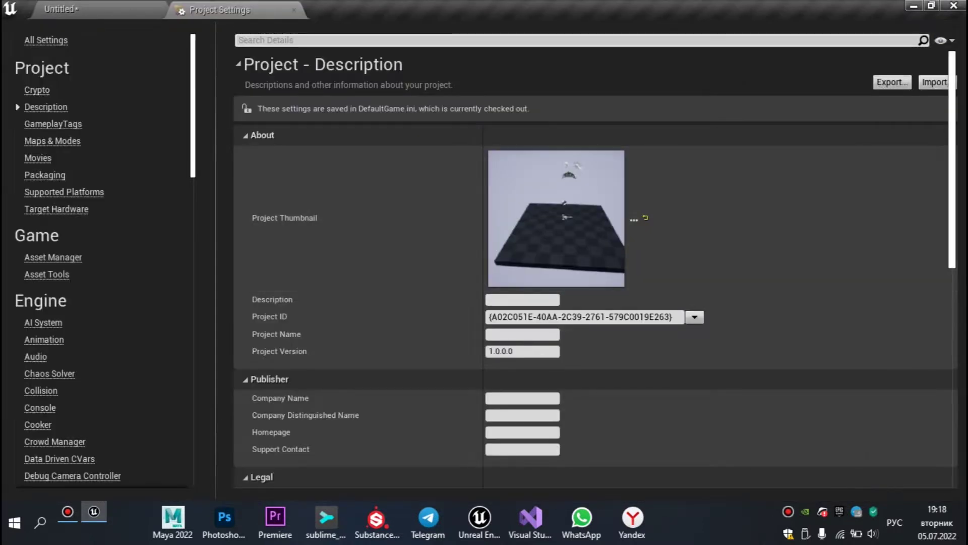
pyautogui.scroll(-5, 101, 252)
pyautogui.scroll(-3, 101, 252)
pyautogui.scroll(-3, 101, 252)
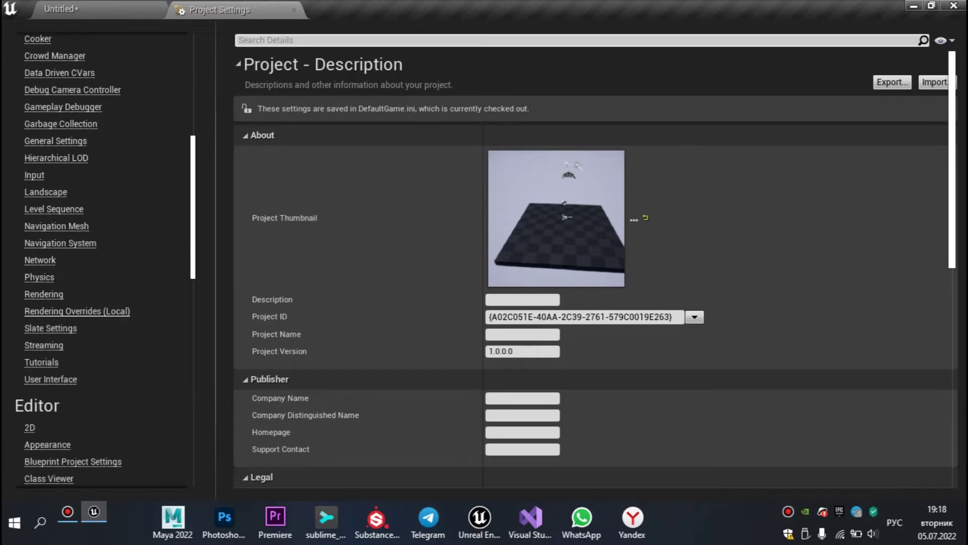
pyautogui.scroll(-3, 101, 252)
pyautogui.scroll(-3, 101, 252)
pyautogui.scroll(10, 101, 252)
pyautogui.click(53, 125)
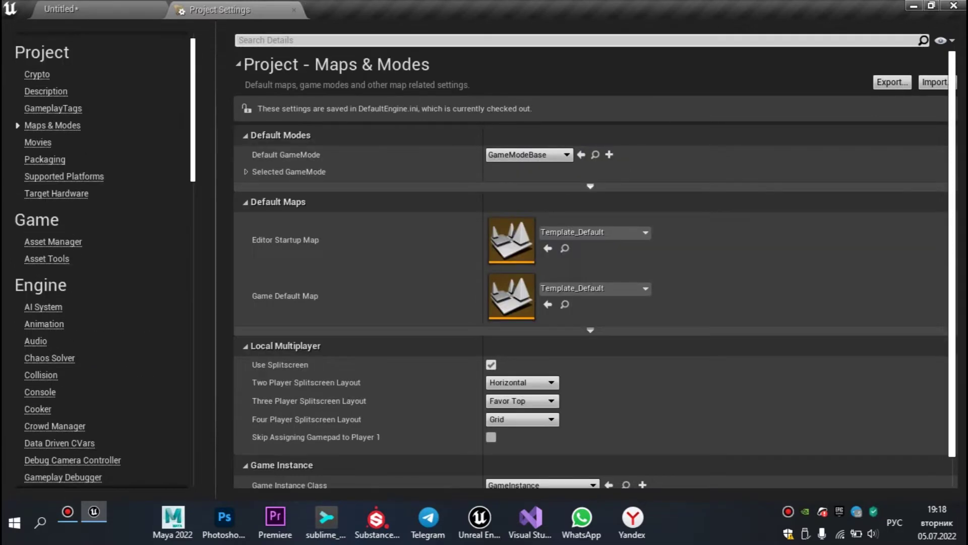
pyautogui.moveTo(303, 248)
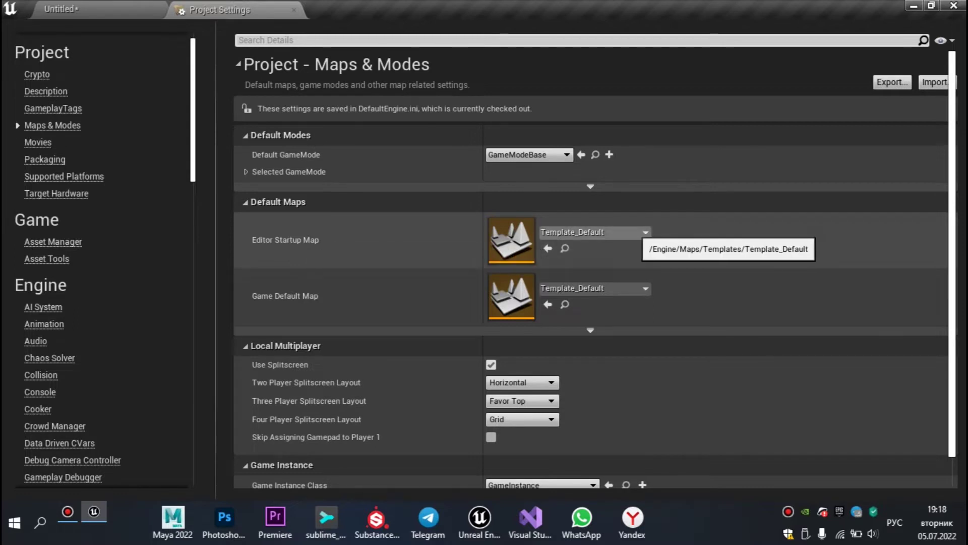
# - Set both Editor Startup Map and Game Default Map to Untitled, then close Project Settings
pyautogui.click(638, 233)
pyautogui.click(671, 303)
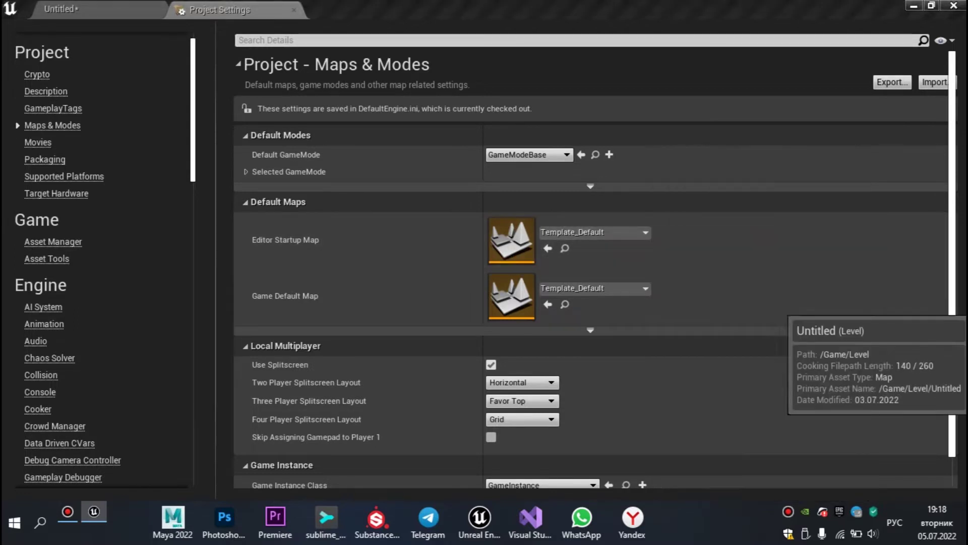
pyautogui.click(605, 288)
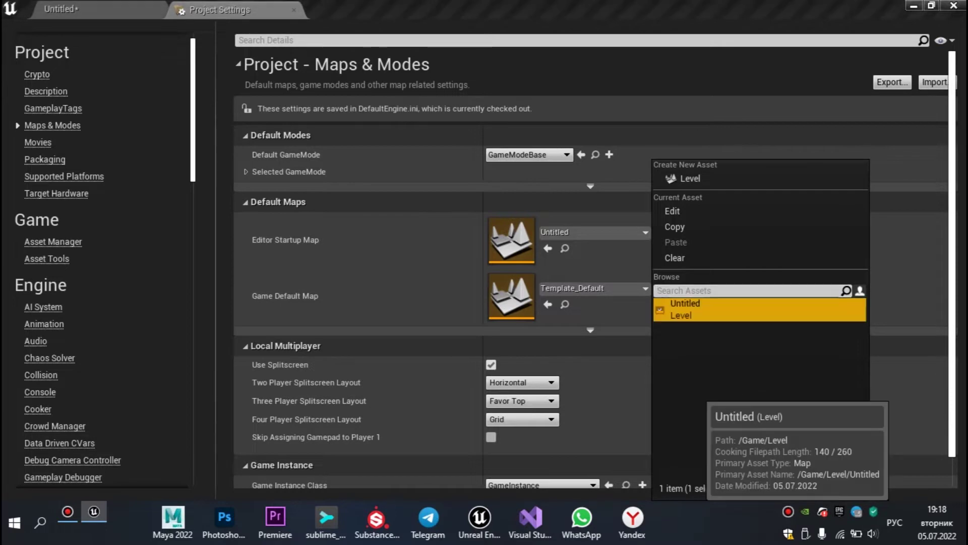
pyautogui.click(686, 309)
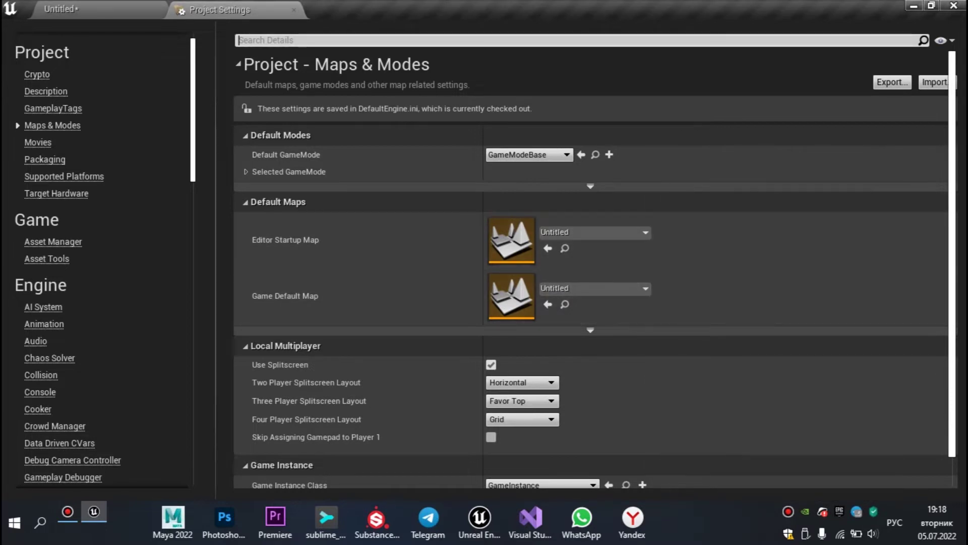
pyautogui.click(294, 10)
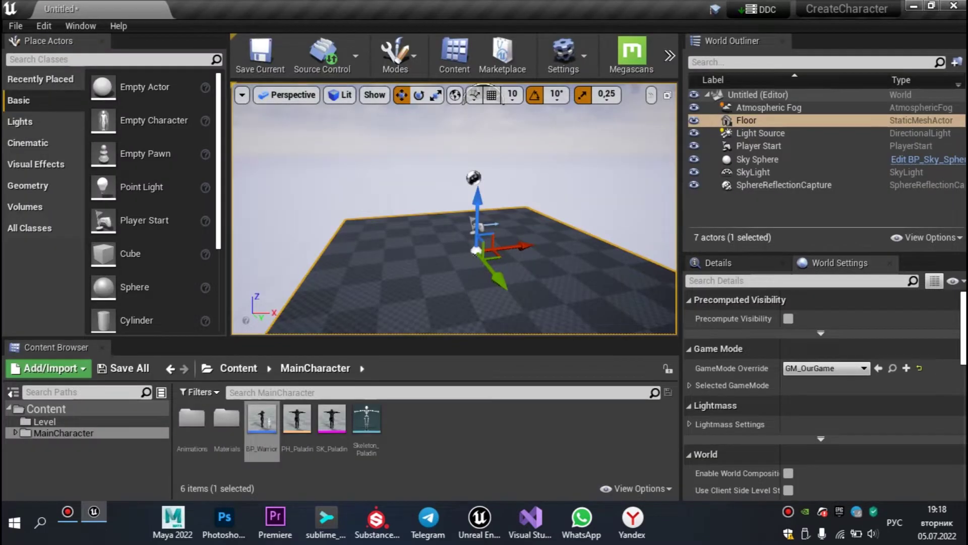
pyautogui.click(16, 26)
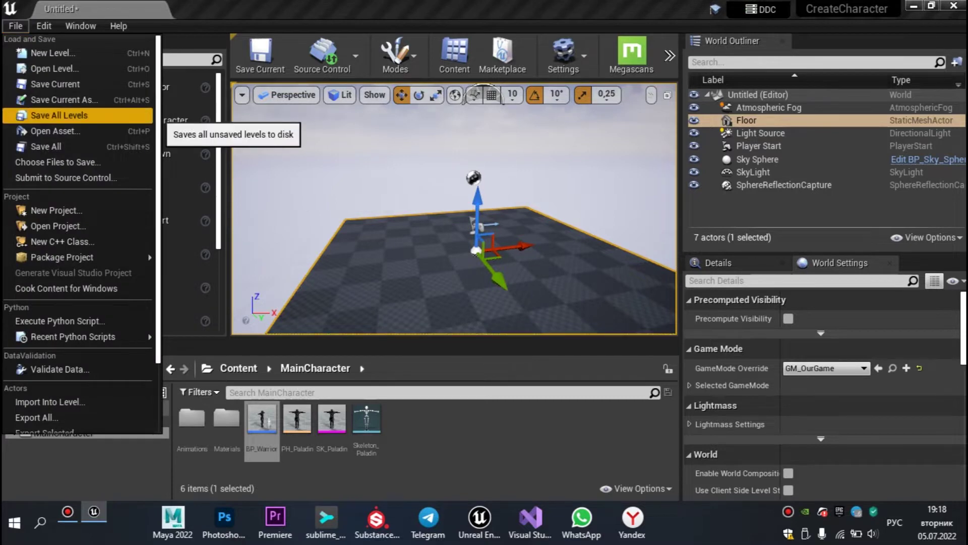
# - Save all levels as Untitled in /Game/Level, confirming replacement of the existing map
pyautogui.click(59, 115)
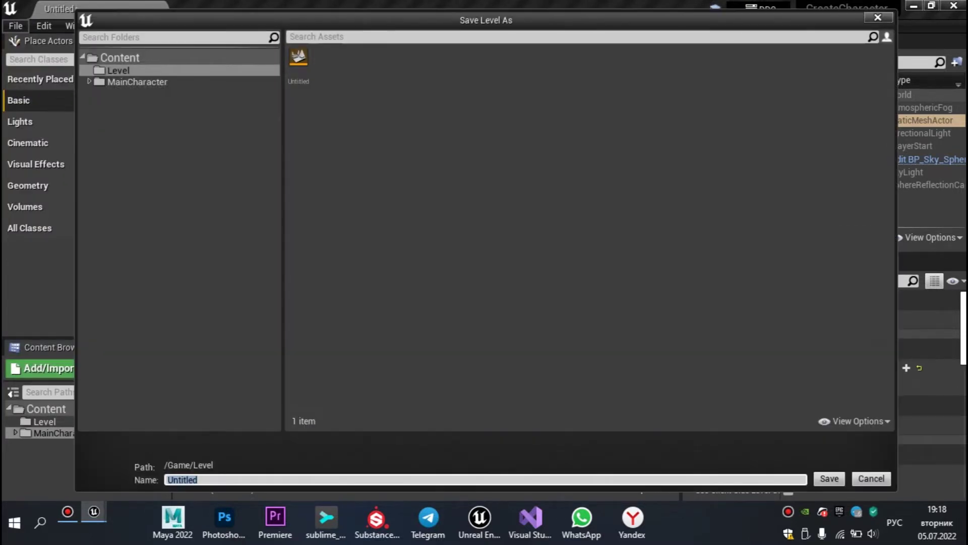
pyautogui.click(298, 68)
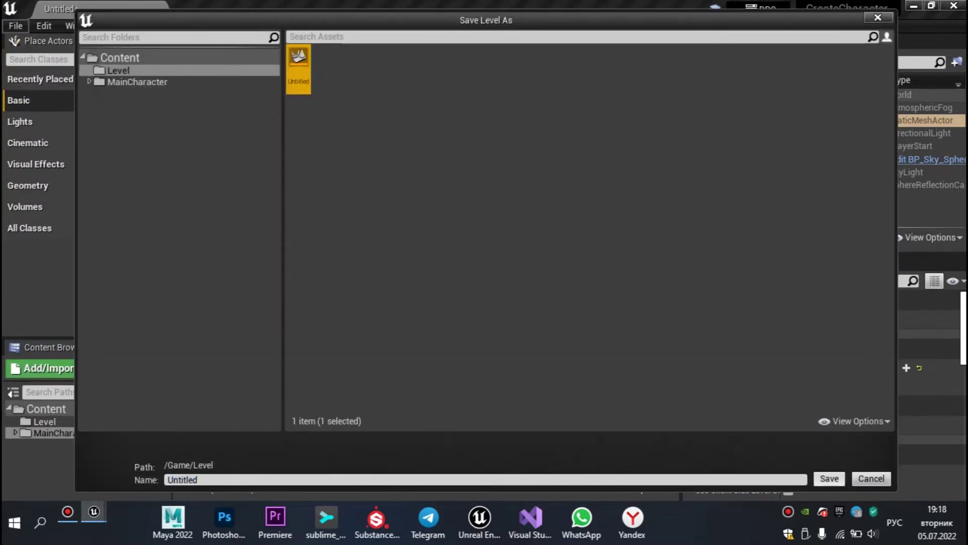
pyautogui.click(829, 478)
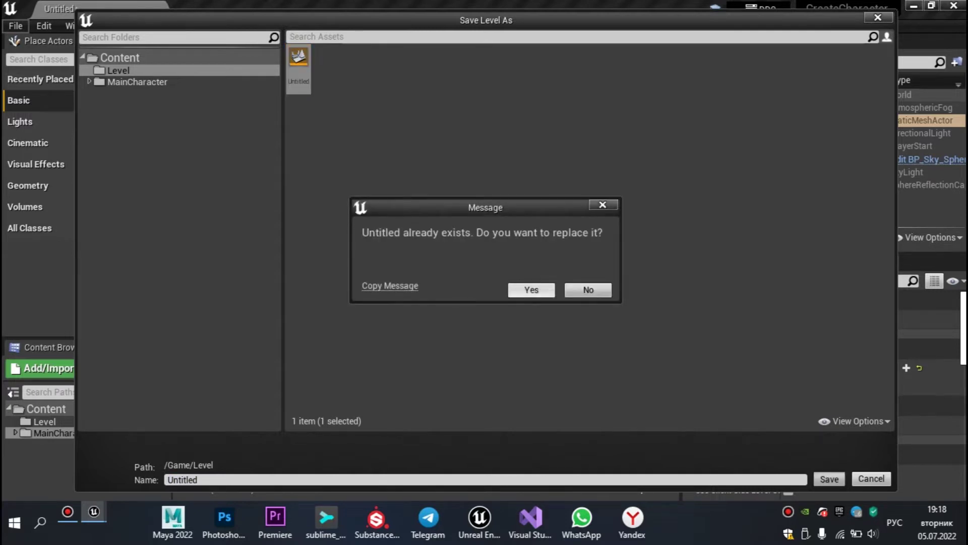
pyautogui.press('Return')
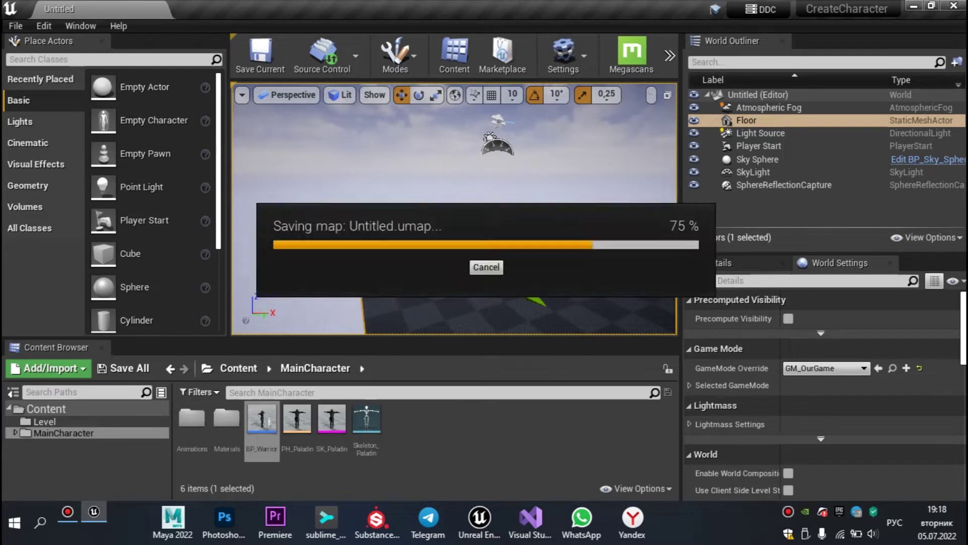
pyautogui.moveTo(483, 210); pyautogui.dragTo(465, 99)
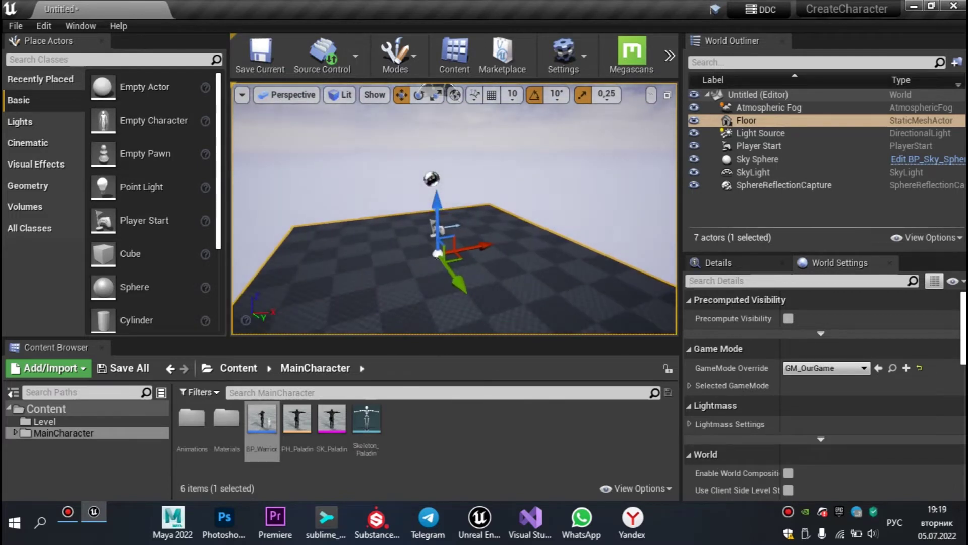
pyautogui.hotkey('alt', 'p')
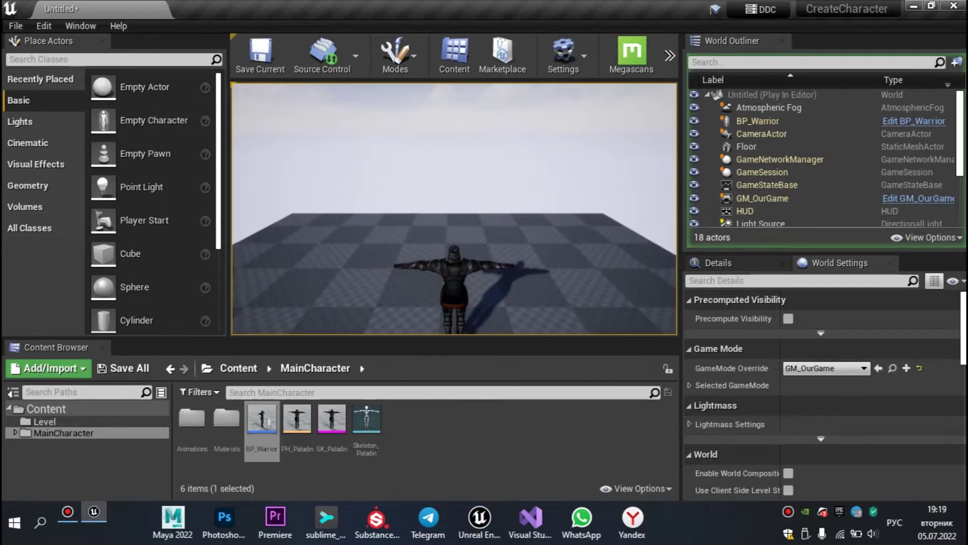
# - Stop the Play-in-Editor session once BP_Warrior has spawned on the floor
pyautogui.press('Escape')
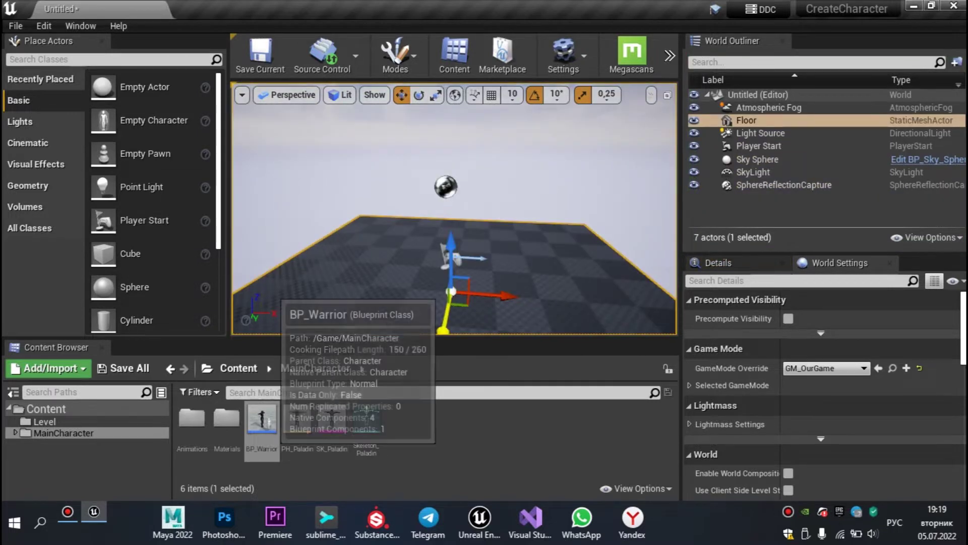
# - Open BP_Warrior, inspect its MainCamera component, then switch back to the Untitled level tab
pyautogui.doubleClick(262, 419)
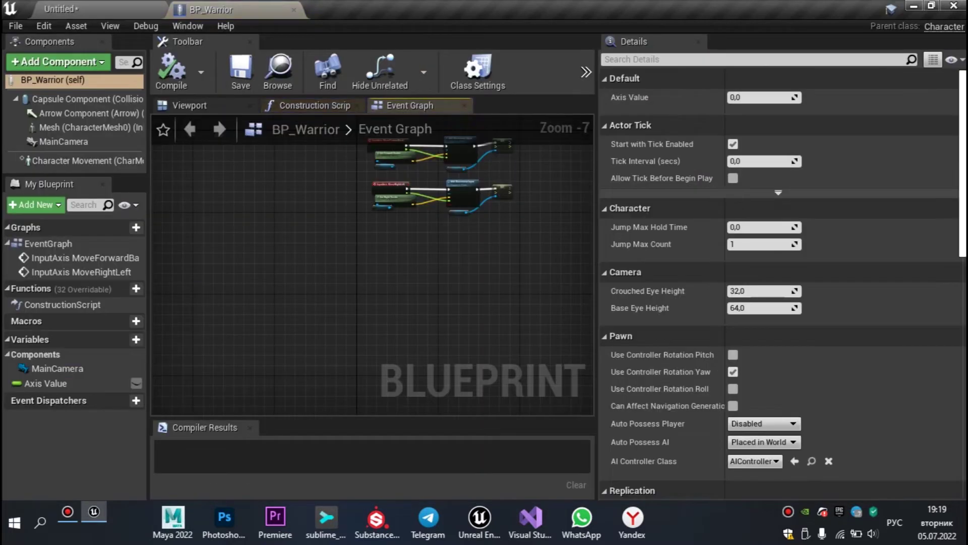
pyautogui.click(63, 142)
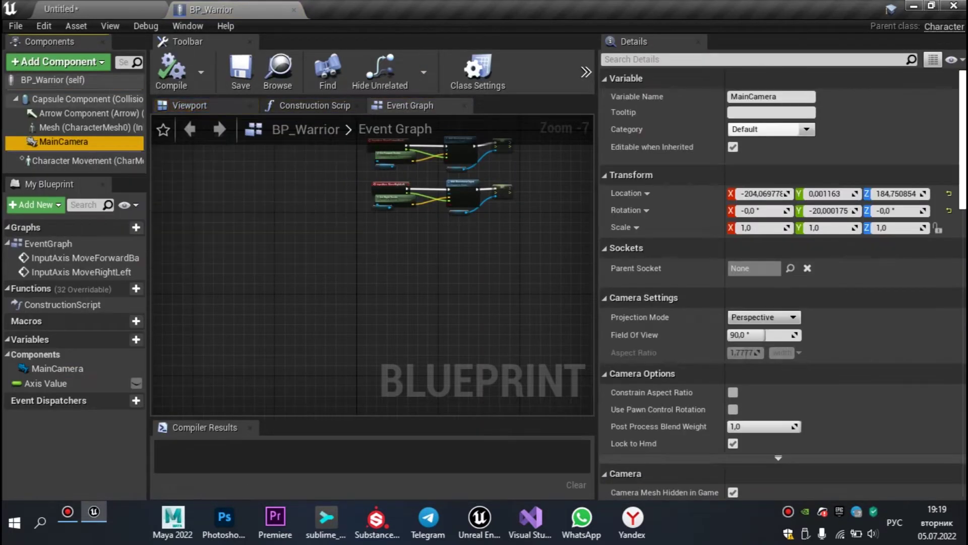
pyautogui.moveTo(373, 262)
pyautogui.mouseDown(button='right')
pyautogui.moveTo(353, 272)
pyautogui.moveTo(383, 252)
pyautogui.mouseUp(button='right')
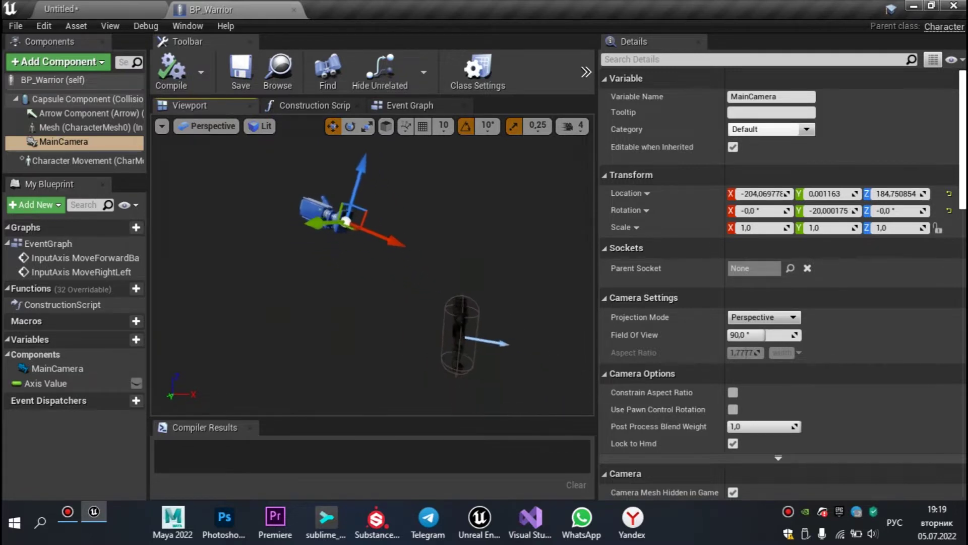
pyautogui.click(101, 9)
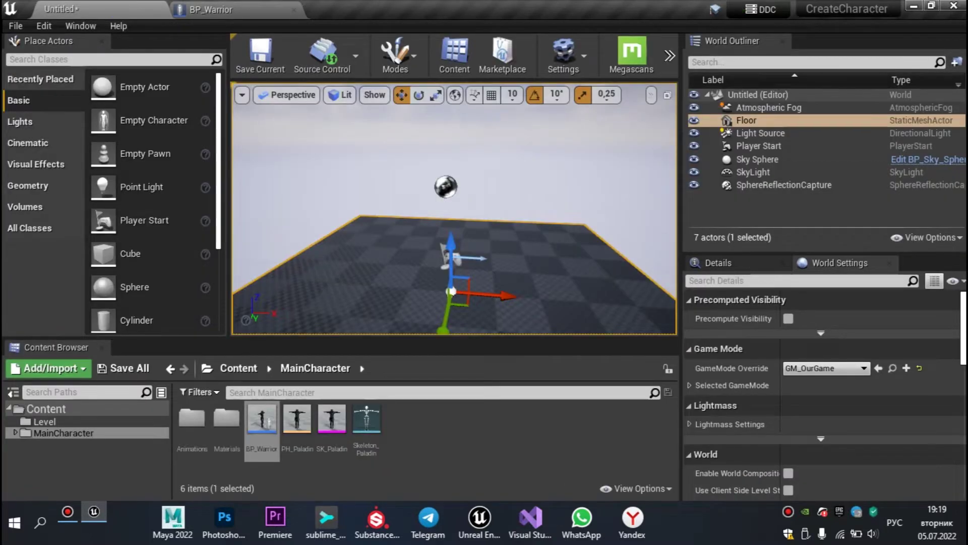
# - Drop a Cube onto the floor, raise it, and flatten it into a thin plate
pyautogui.scroll(-1, 146, 252)
pyautogui.moveTo(131, 230); pyautogui.dragTo(379, 283)
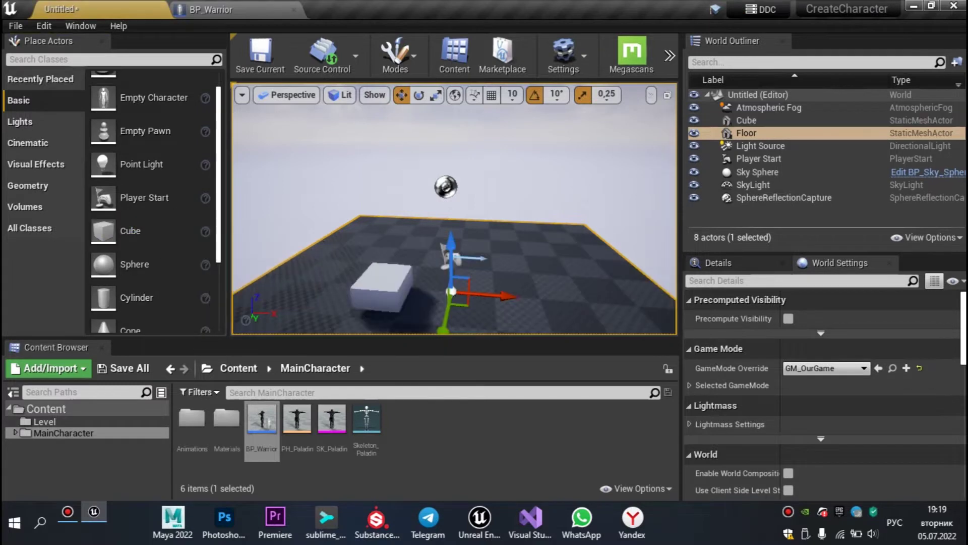
pyautogui.click(379, 283)
pyautogui.press('f')
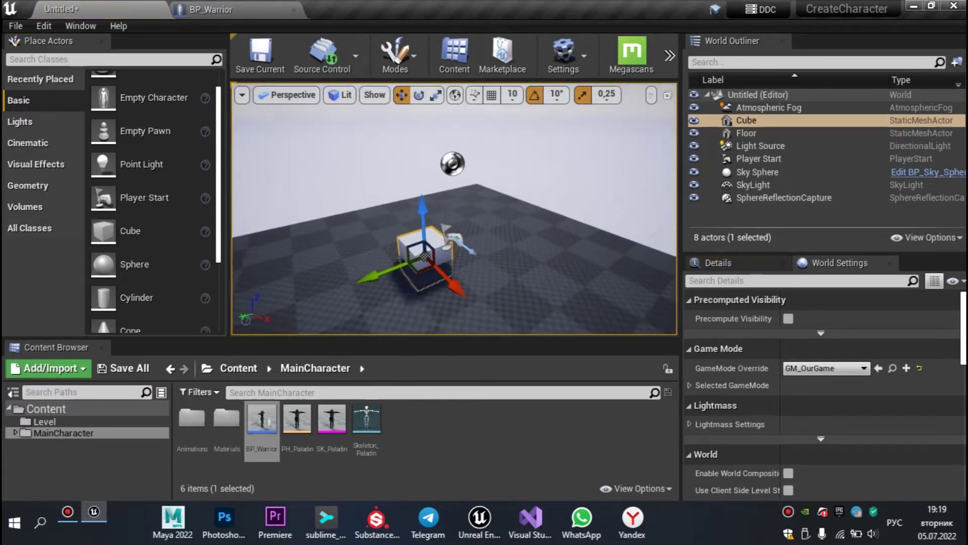
pyautogui.moveTo(424, 228); pyautogui.dragTo(421, 180)
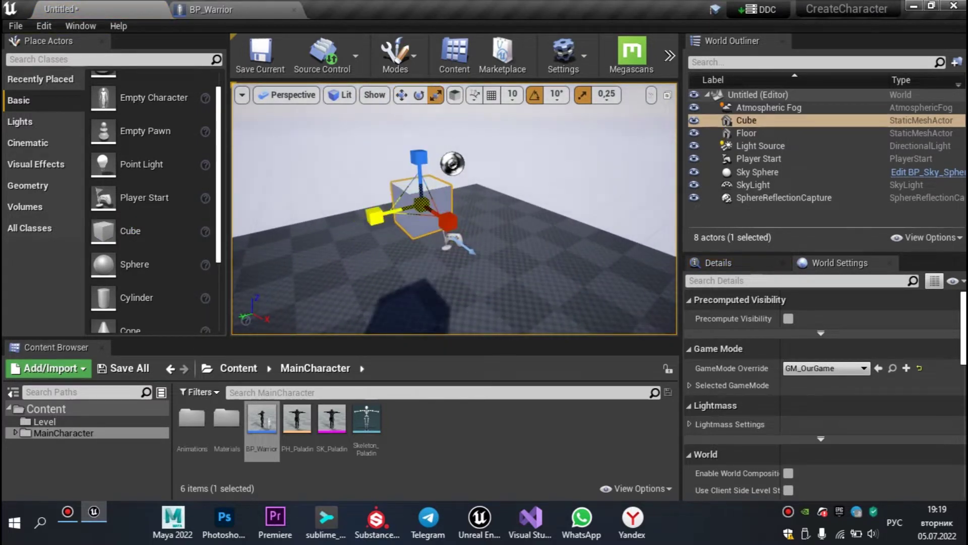
pyautogui.moveTo(447, 220); pyautogui.dragTo(341, 242)
# - Stretch the Cube upward into a tall wall beside the Player Start, then select the Player Start
pyautogui.press('e')
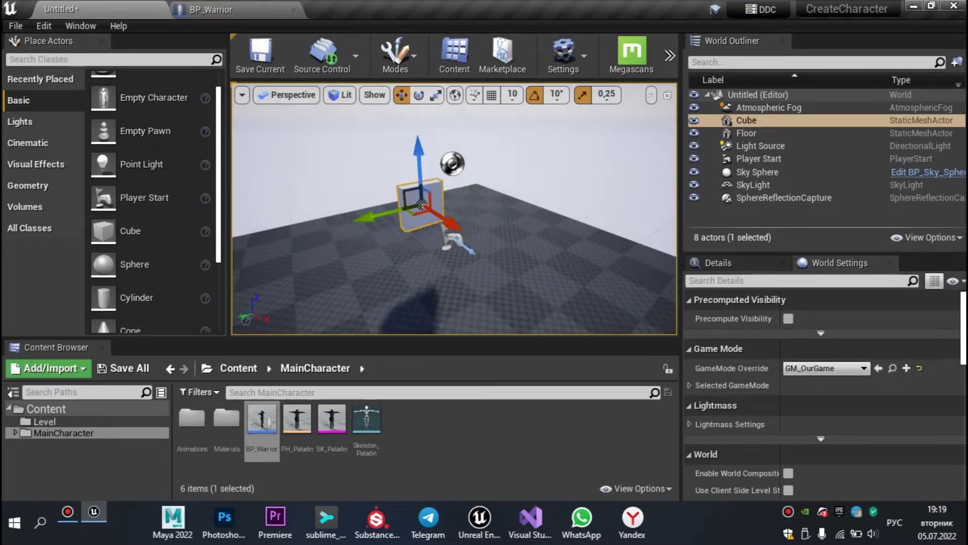
pyautogui.keyDown('alt'); pyautogui.moveTo(453, 227); pyautogui.dragTo(505, 227); pyautogui.keyUp('alt')
pyautogui.press('r')
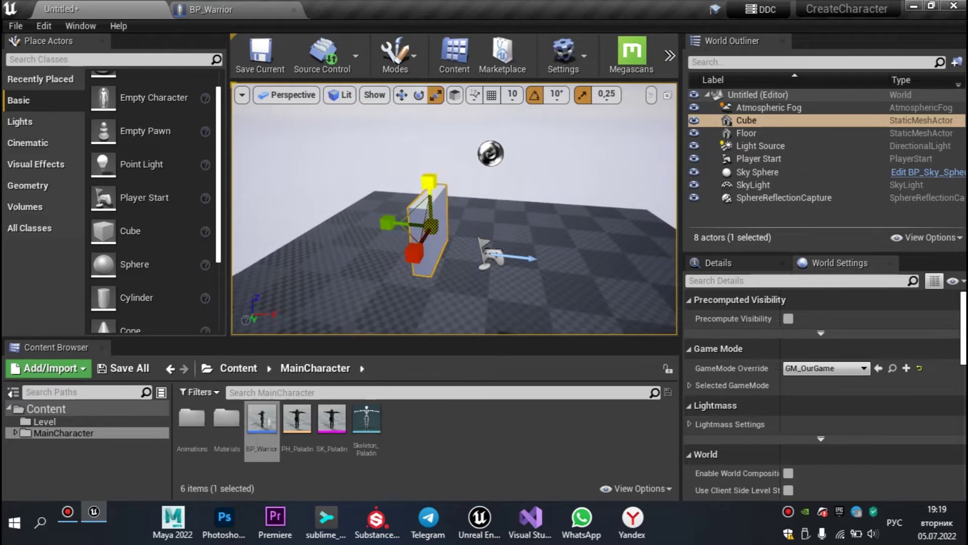
pyautogui.moveTo(438, 212); pyautogui.dragTo(439, 151)
pyautogui.press('w')
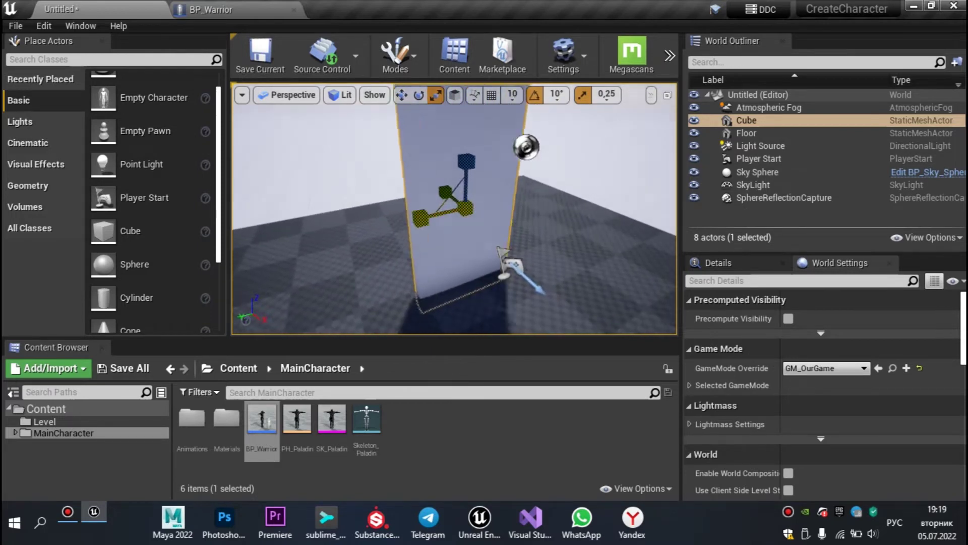
pyautogui.keyDown('alt'); pyautogui.moveTo(454, 212); pyautogui.dragTo(393, 212); pyautogui.keyUp('alt')
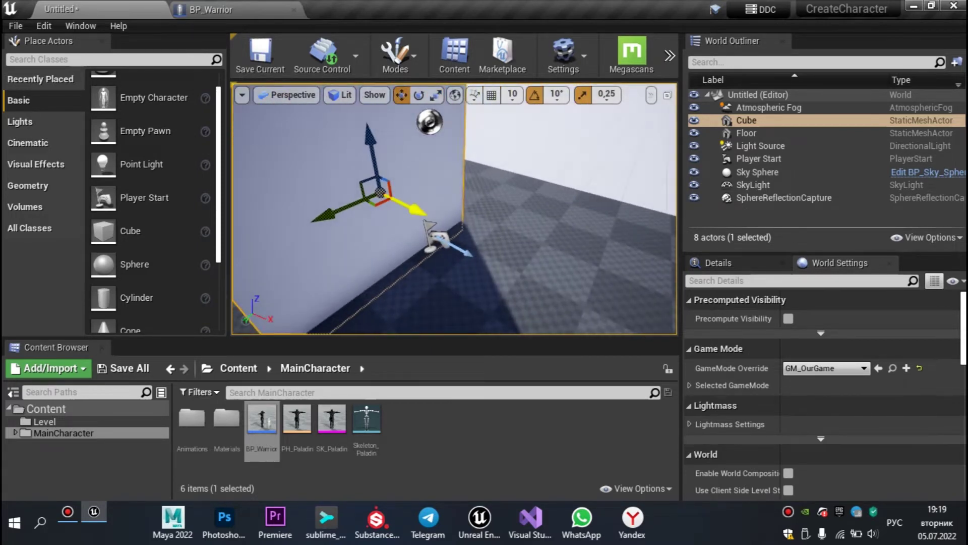
pyautogui.moveTo(453, 212)
pyautogui.keyDown('alt'); pyautogui.mouseDown()
pyautogui.moveTo(504, 212)
pyautogui.moveTo(497, 228)
pyautogui.mouseUp(); pyautogui.keyUp('alt')
pyautogui.click(502, 207)
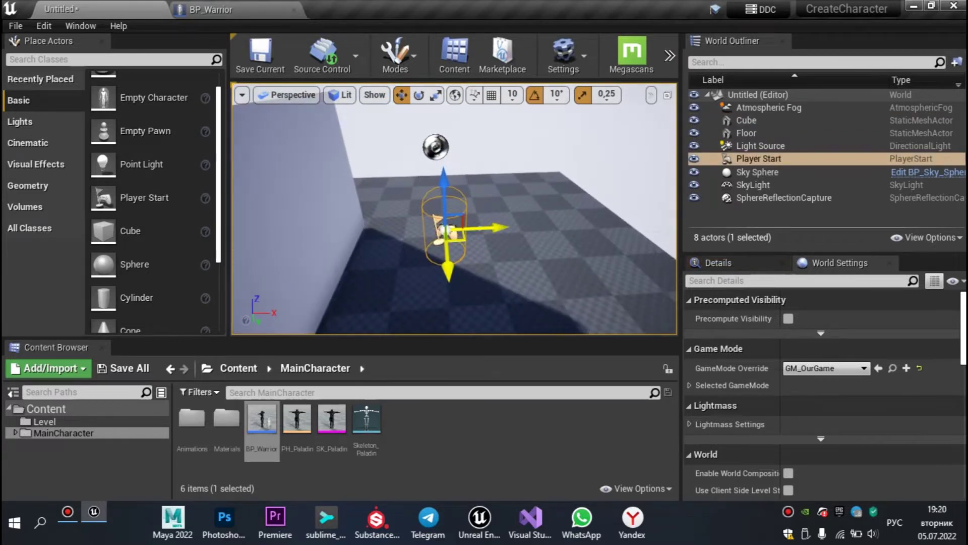
# - Play-test BP_Warrior near the new wall, stop, and refocus the view on the Player Start
pyautogui.hotkey('alt', 'p')
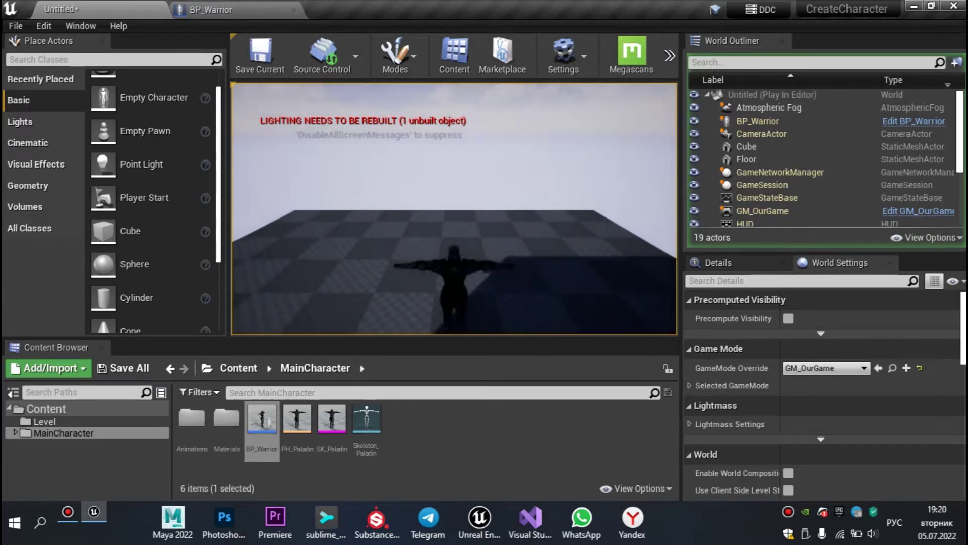
pyautogui.press('Escape')
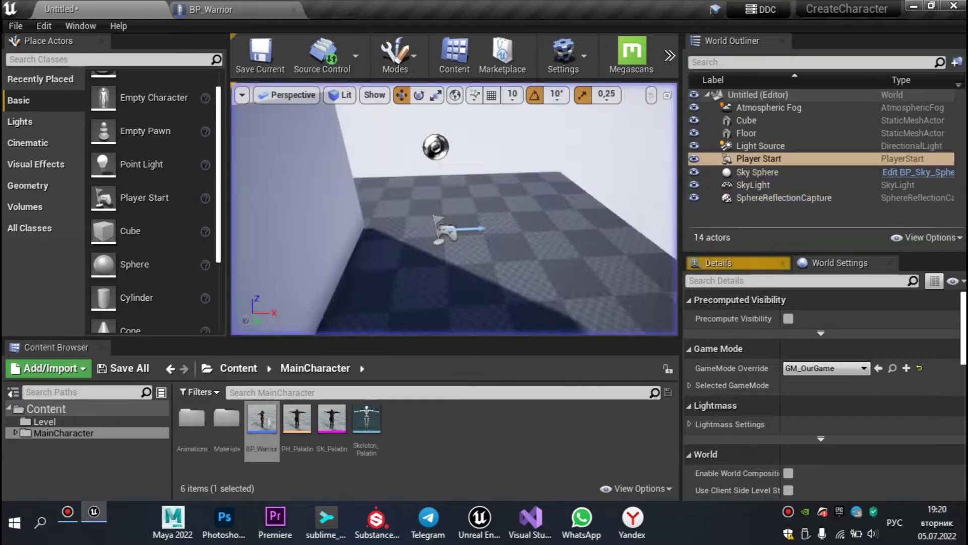
pyautogui.press('f')
pyautogui.moveTo(454, 212)
pyautogui.keyDown('alt'); pyautogui.mouseDown()
pyautogui.moveTo(479, 217)
pyautogui.moveTo(454, 192)
pyautogui.mouseUp(); pyautogui.keyUp('alt')
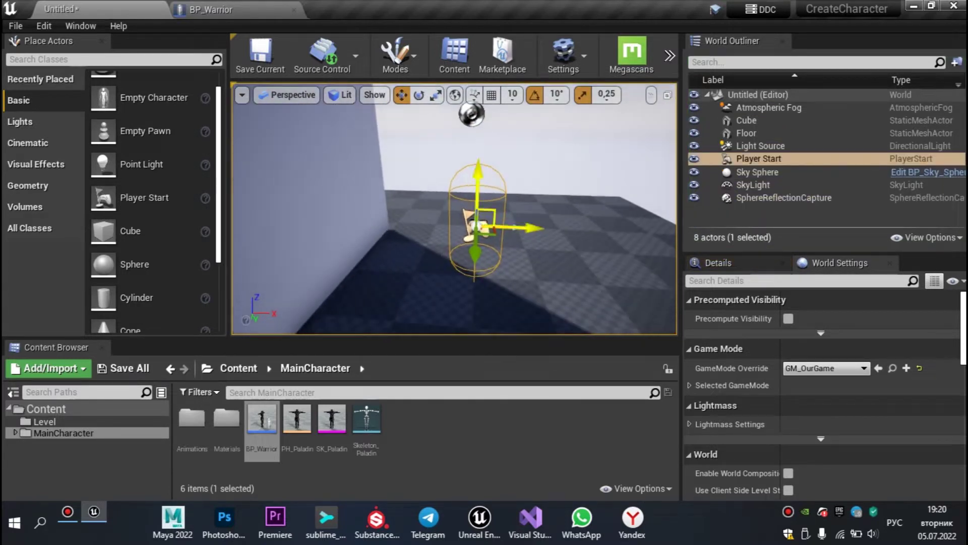
pyautogui.click(217, 9)
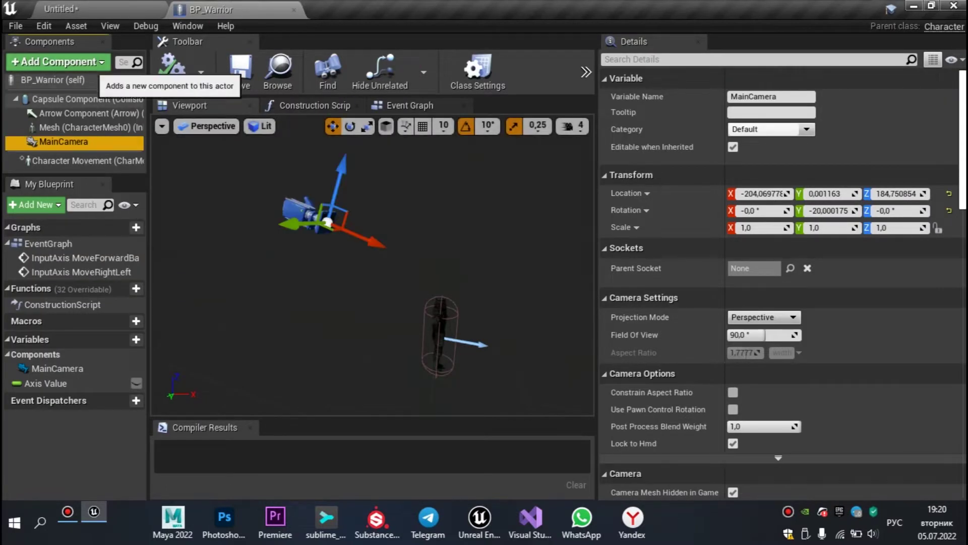
# - Add a Spring Arm component from the Camera category of BP_Warrior's Add Component list
pyautogui.click(58, 61)
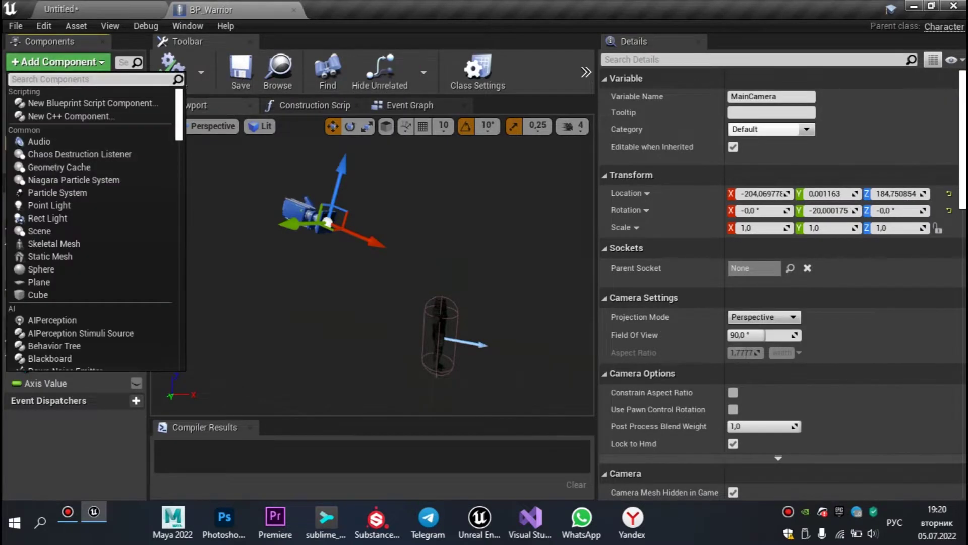
pyautogui.scroll(-3, 75, 268)
pyautogui.scroll(-3, 55, 249)
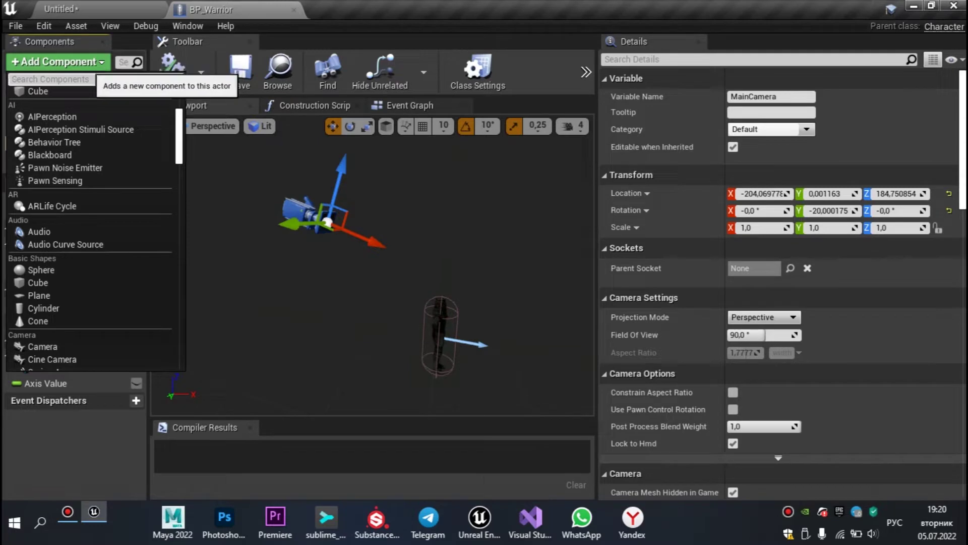
pyautogui.scroll(-3, 45, 252)
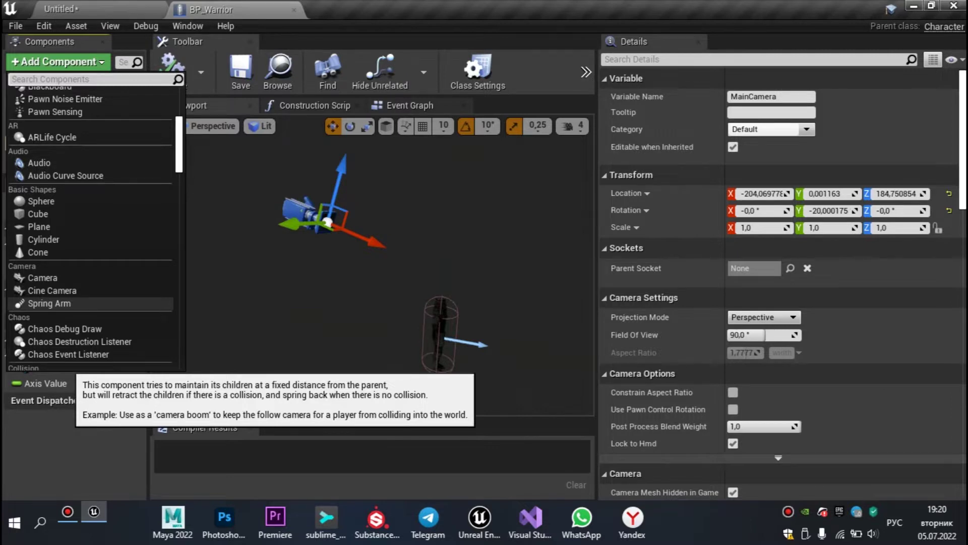
pyautogui.click(49, 303)
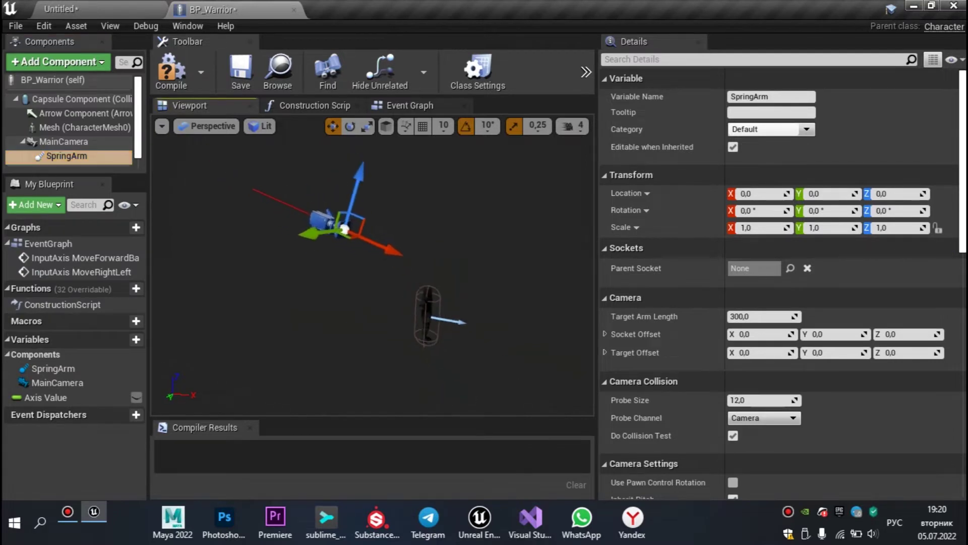
pyautogui.click(67, 156)
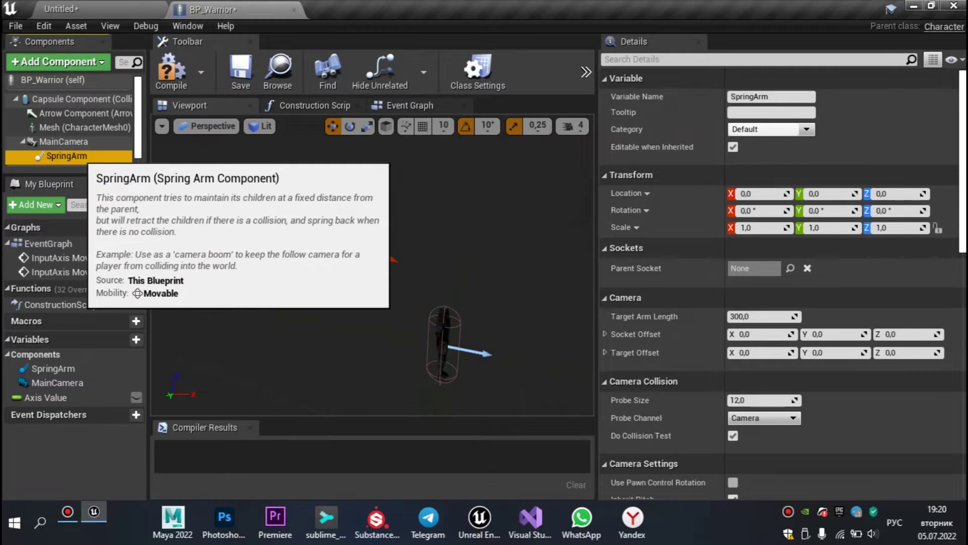
pyautogui.moveTo(328, 232); pyautogui.dragTo(439, 318, button='middle')
pyautogui.moveTo(373, 272); pyautogui.dragTo(368, 237)
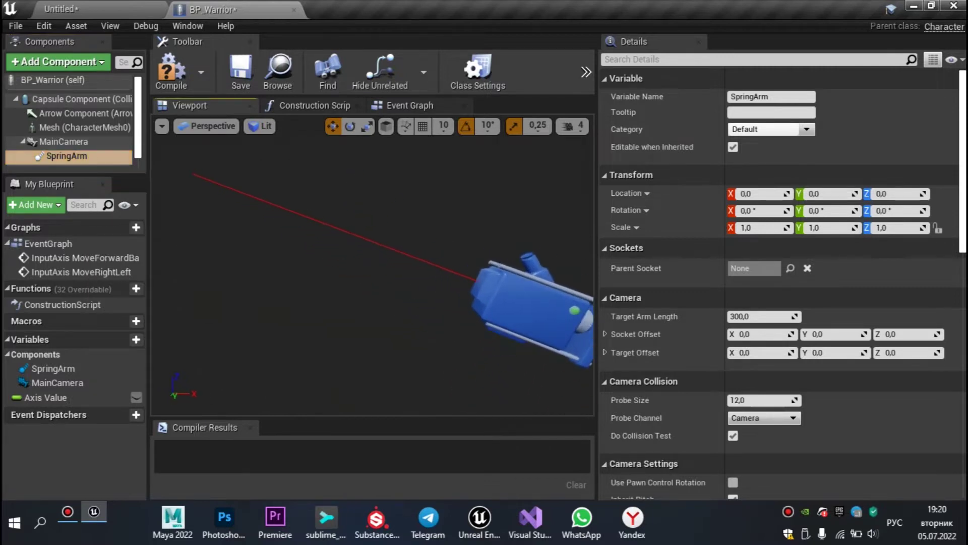
pyautogui.moveTo(373, 268)
pyautogui.mouseDown()
pyautogui.moveTo(383, 253)
pyautogui.moveTo(353, 237)
pyautogui.moveTo(391, 287)
pyautogui.moveTo(399, 255)
pyautogui.mouseUp()
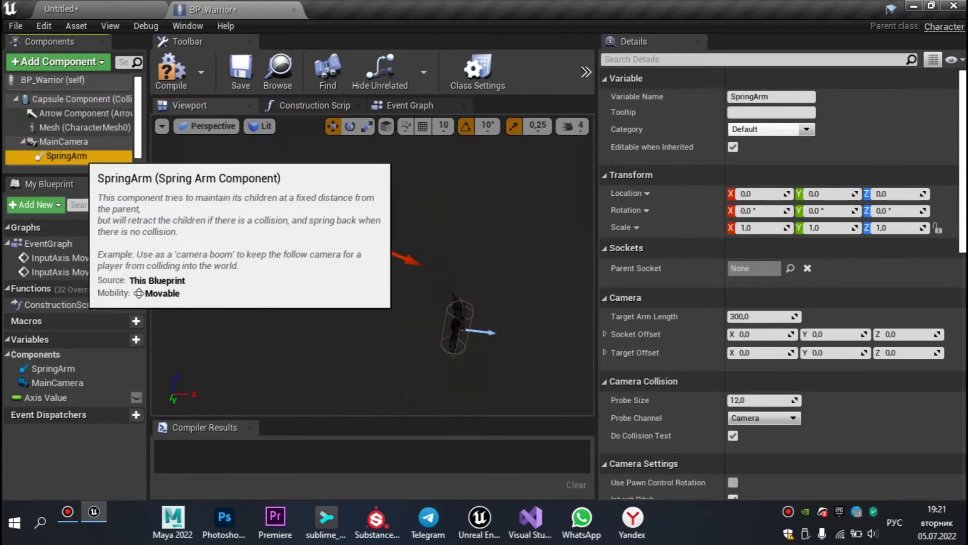
pyautogui.moveTo(88, 157); pyautogui.dragTo(86, 132)
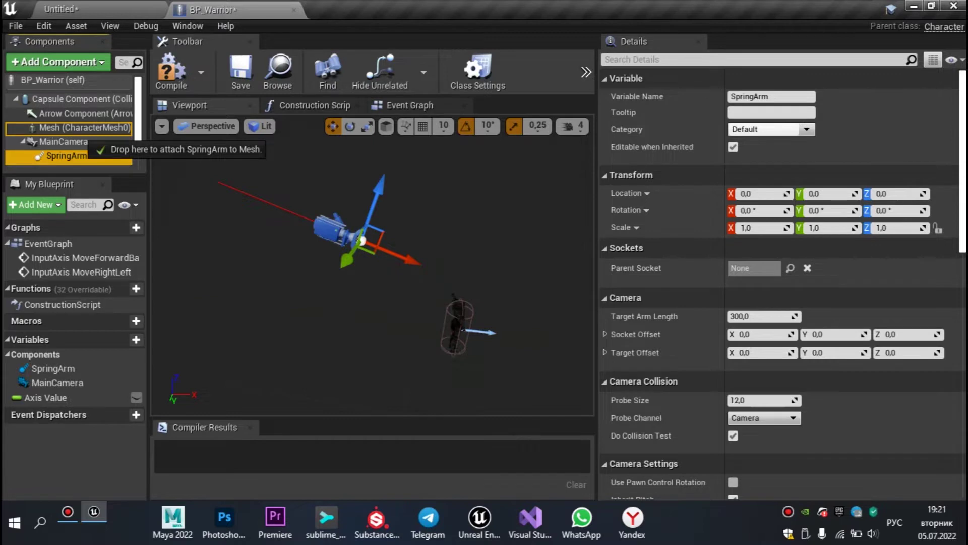
# - Nest SpringArm under Mesh and attach MainCamera to SpringArm in the Components panel
pyautogui.moveTo(86, 132); pyautogui.dragTo(84, 132)
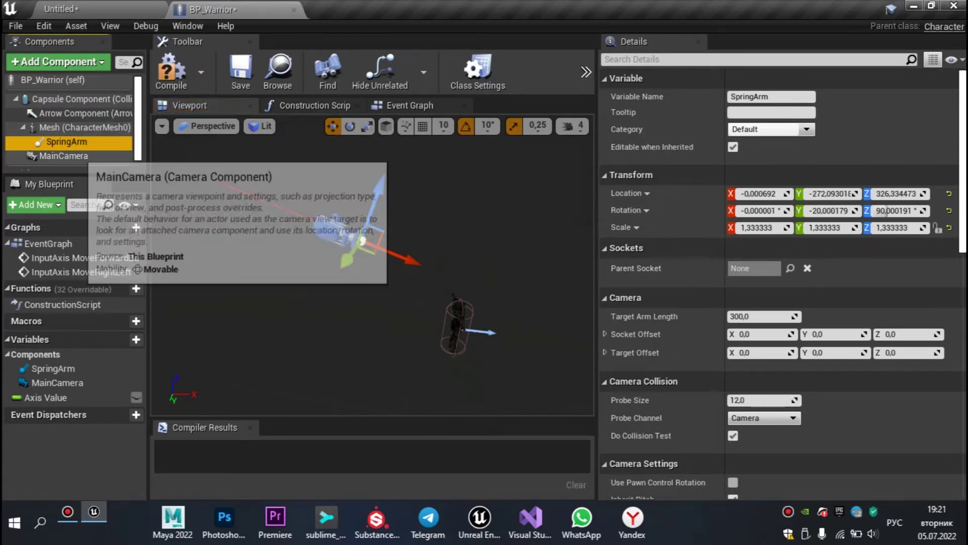
pyautogui.click(76, 156)
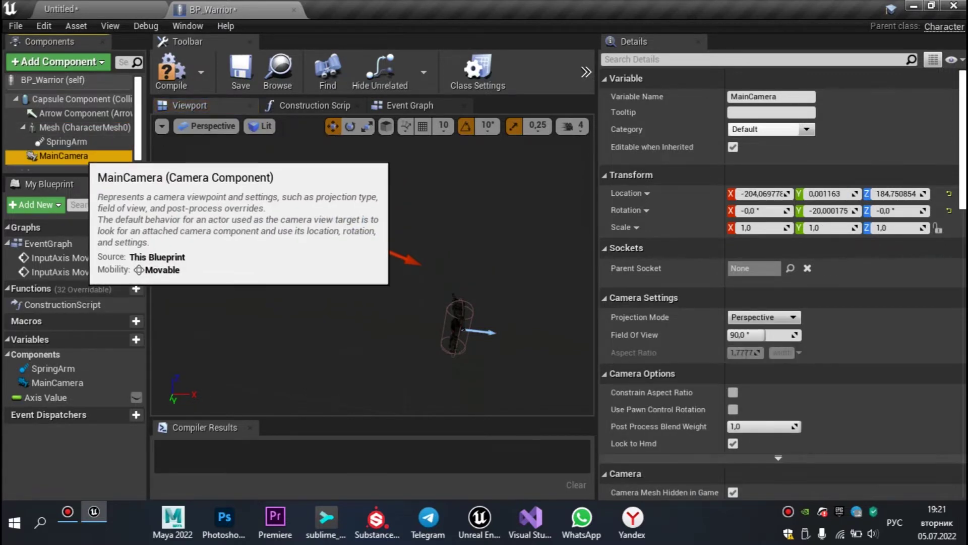
pyautogui.moveTo(76, 156); pyautogui.dragTo(88, 143)
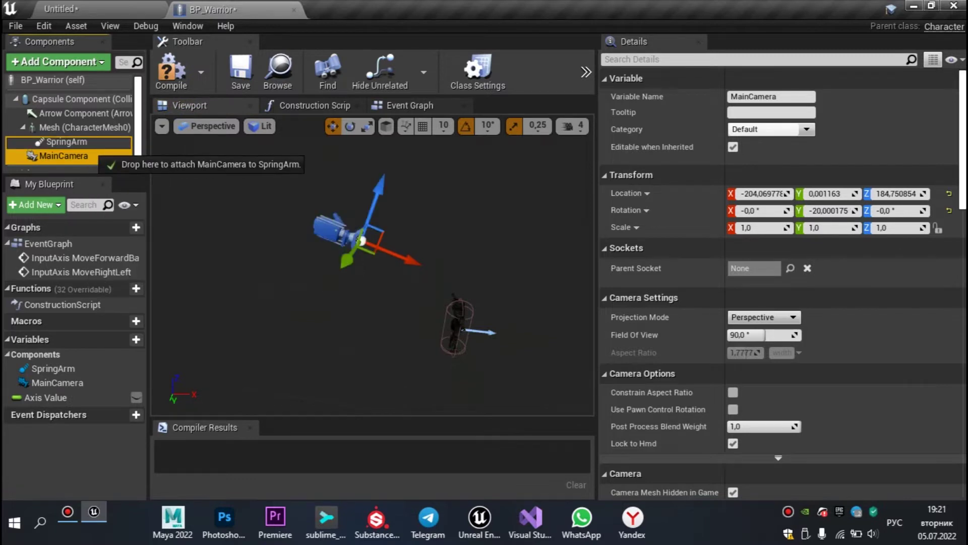
pyautogui.moveTo(88, 144); pyautogui.dragTo(88, 144)
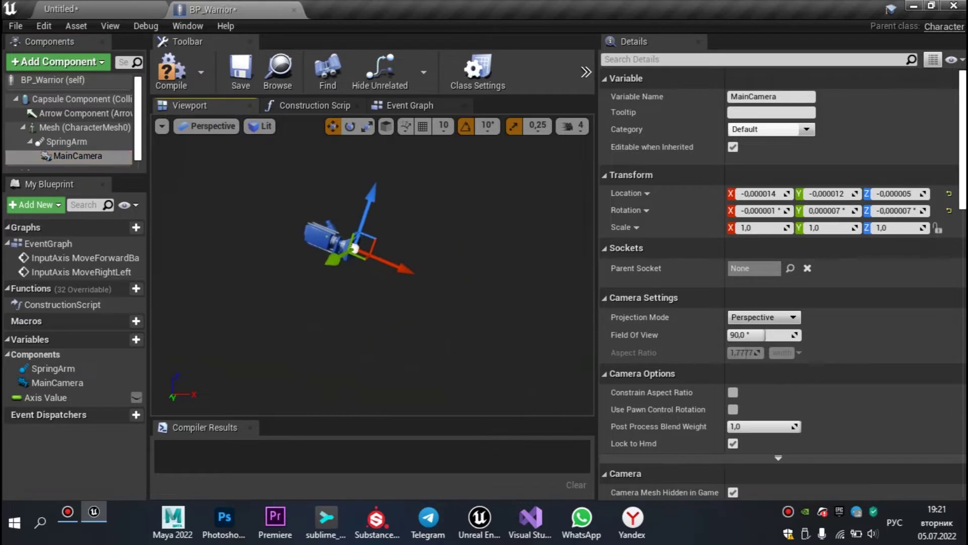
# - Lower the SpringArm close to the character in the viewport and compile BP_Warrior
pyautogui.click(66, 142)
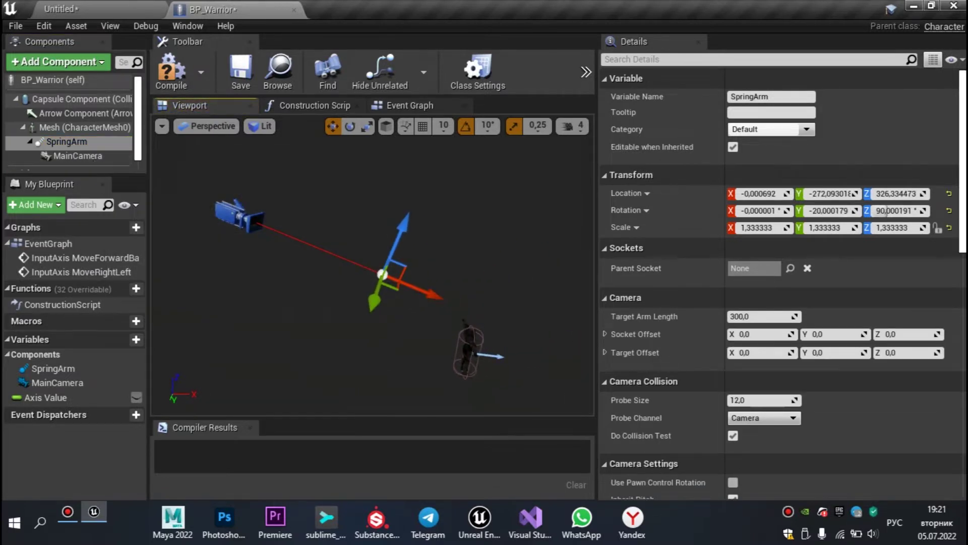
pyautogui.click(68, 142)
pyautogui.moveTo(383, 275)
pyautogui.mouseDown()
pyautogui.moveTo(436, 306)
pyautogui.moveTo(458, 299)
pyautogui.moveTo(408, 278)
pyautogui.moveTo(396, 324)
pyautogui.moveTo(369, 266)
pyautogui.mouseUp()
pyautogui.moveTo(422, 291)
pyautogui.mouseDown()
pyautogui.moveTo(433, 295)
pyautogui.moveTo(384, 227)
pyautogui.mouseUp()
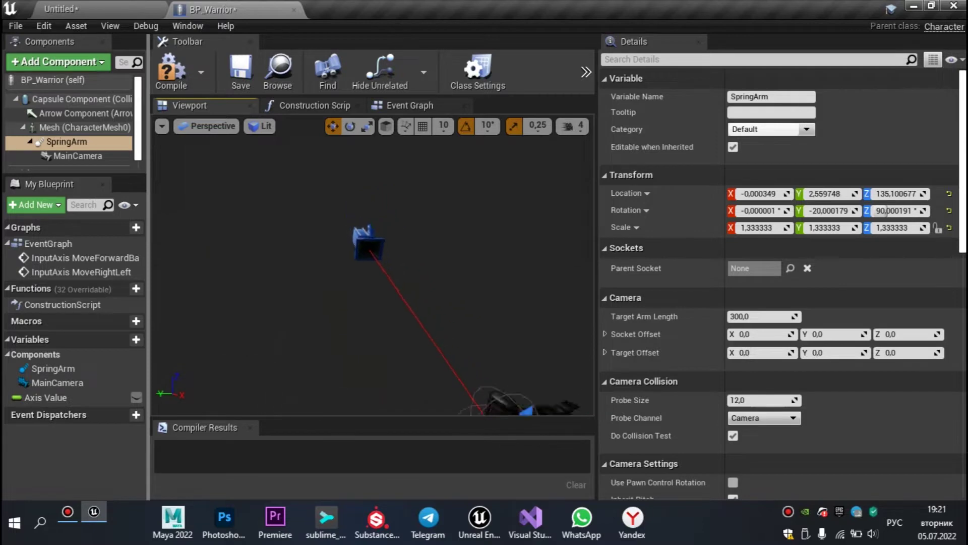
pyautogui.moveTo(373, 272)
pyautogui.keyDown('alt'); pyautogui.mouseDown()
pyautogui.moveTo(429, 278)
pyautogui.moveTo(353, 227)
pyautogui.mouseUp(); pyautogui.keyUp('alt')
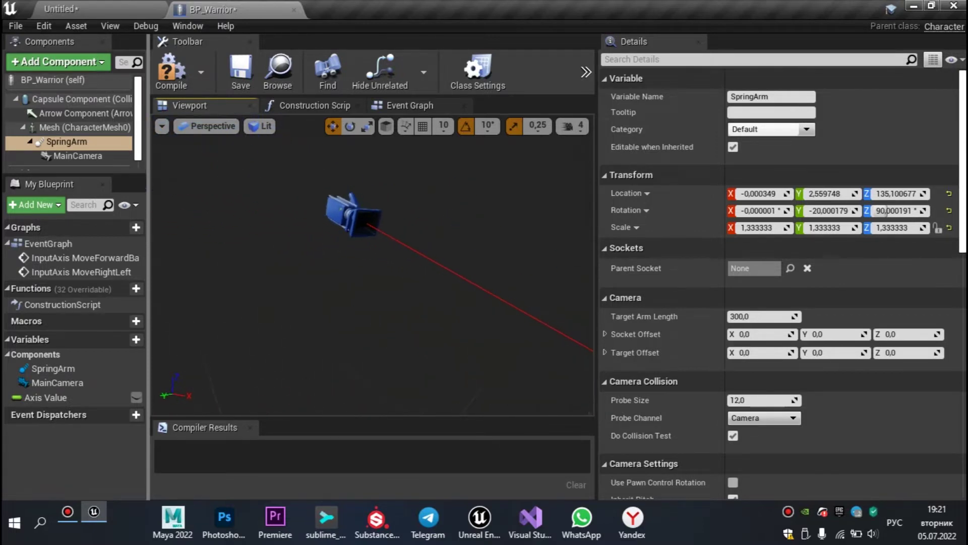
pyautogui.click(171, 70)
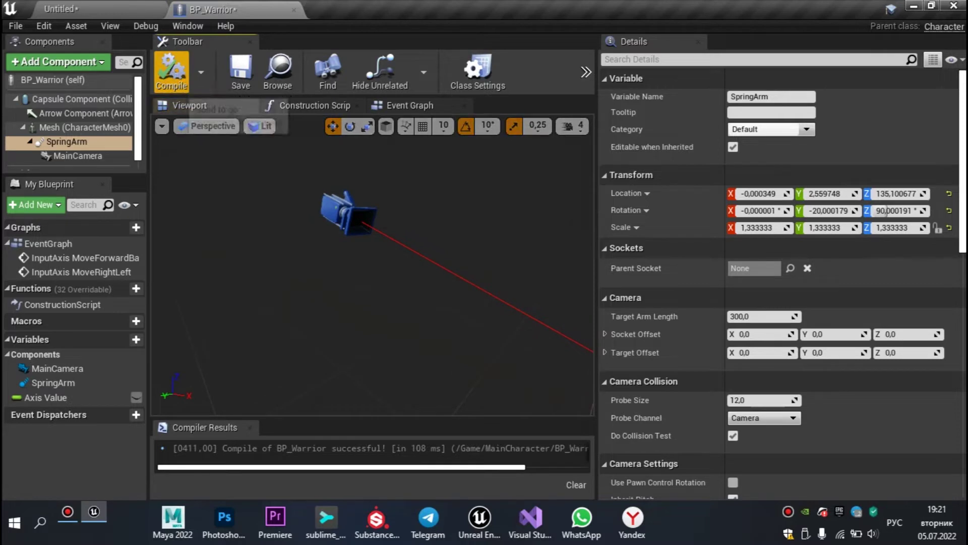
# - Save BP_Warrior and switch to the Untitled level tab
pyautogui.click(240, 71)
pyautogui.doubleClick(66, 141)
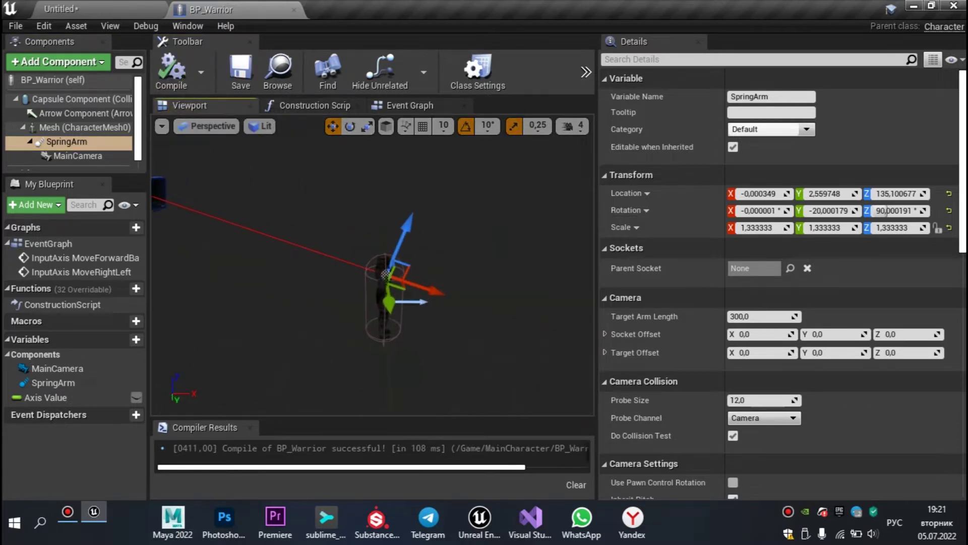
pyautogui.click(91, 10)
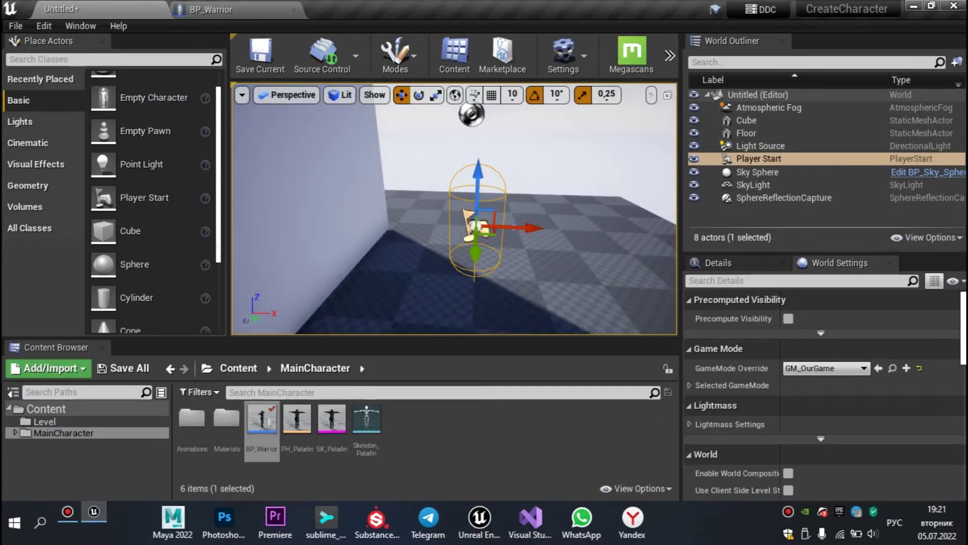
# - Play the level with Alt+P, move the camera around the warrior with W/S, then stop with Esc
pyautogui.hotkey('alt', 'p')
pyautogui.press('w')
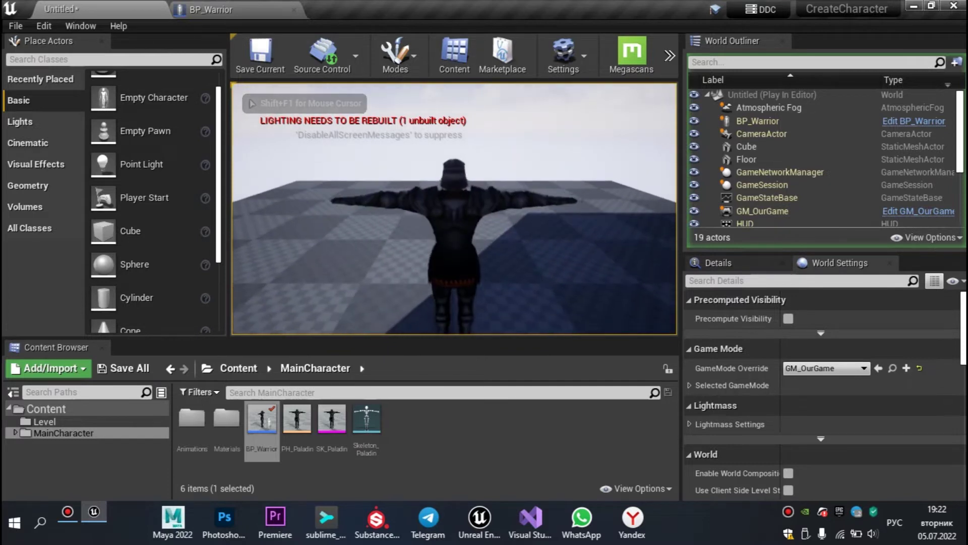
pyautogui.press('w')
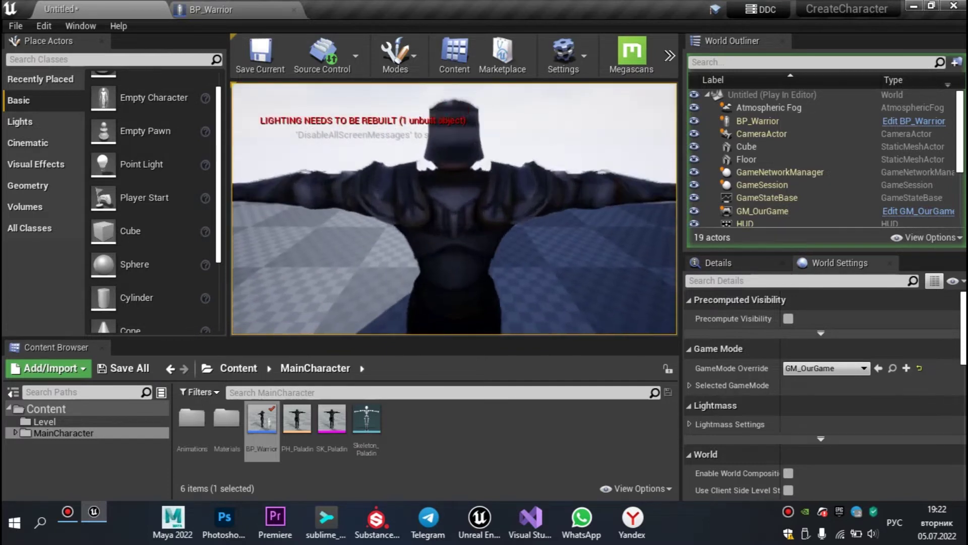
pyautogui.press('s')
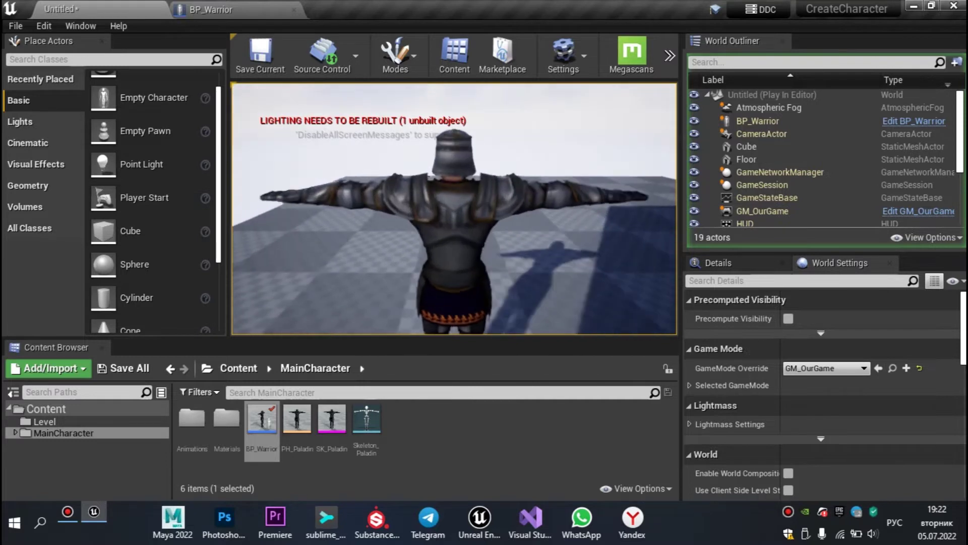
pyautogui.press('s')
pyautogui.press('w')
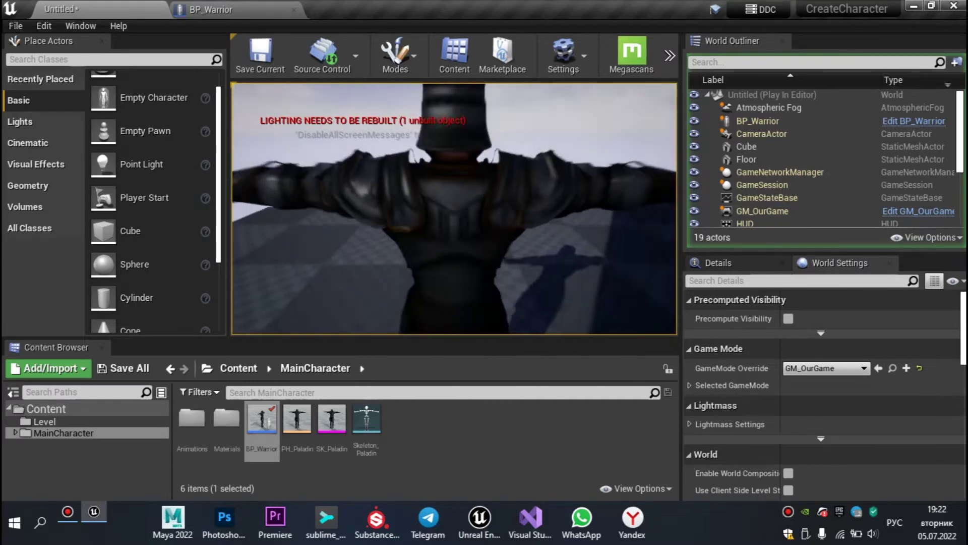
pyautogui.press('s')
pyautogui.press('Escape')
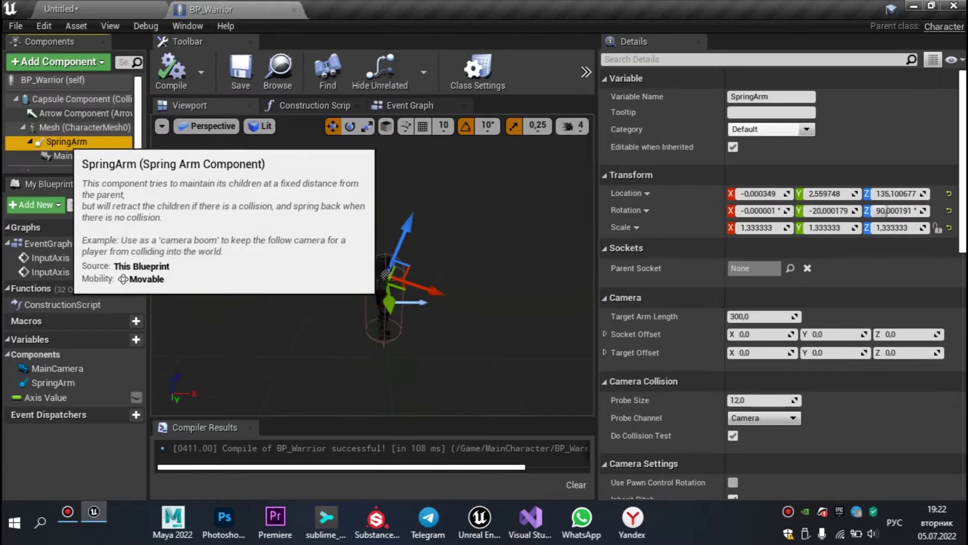
pyautogui.click(66, 141)
pyautogui.scroll(-1, 71, 127)
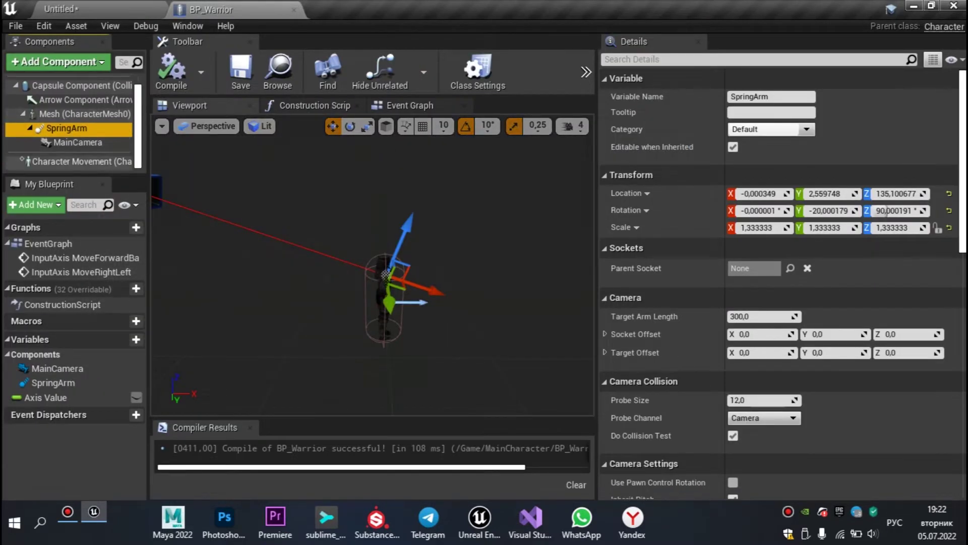
pyautogui.moveTo(373, 273); pyautogui.dragTo(353, 273, button='right')
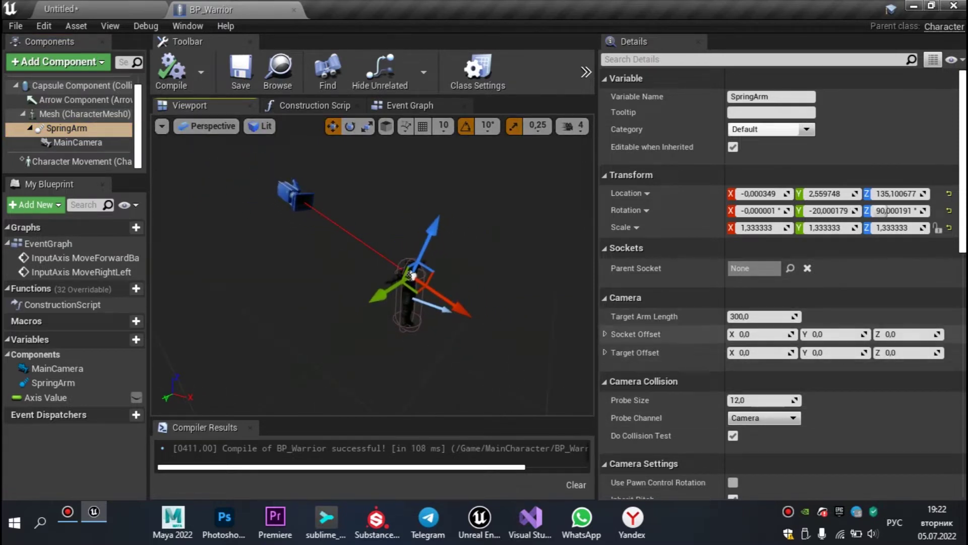
pyautogui.moveTo(424, 278); pyautogui.dragTo(458, 304, button='right')
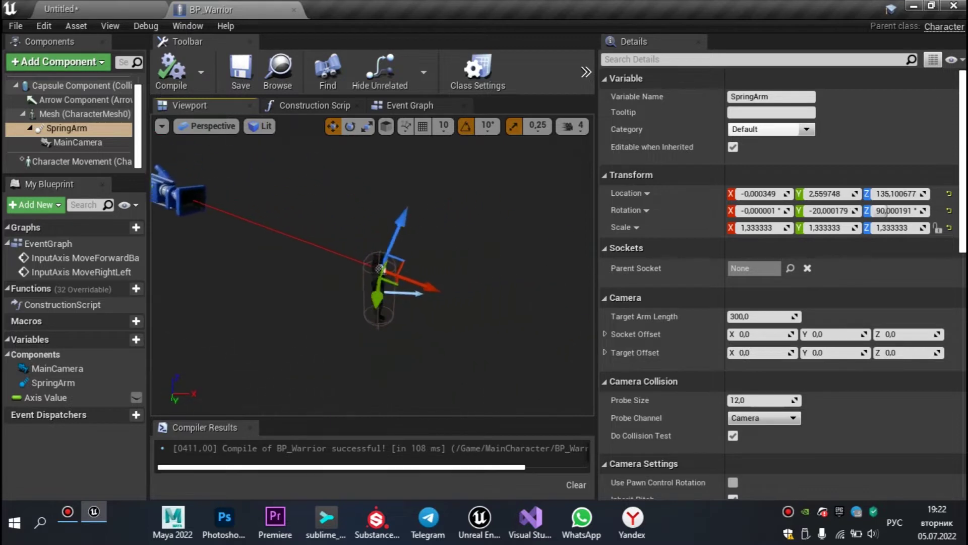
pyautogui.click(101, 8)
pyautogui.moveTo(453, 212)
pyautogui.mouseDown(button='right')
pyautogui.moveTo(479, 212)
pyautogui.moveTo(453, 221)
pyautogui.mouseUp(button='right')
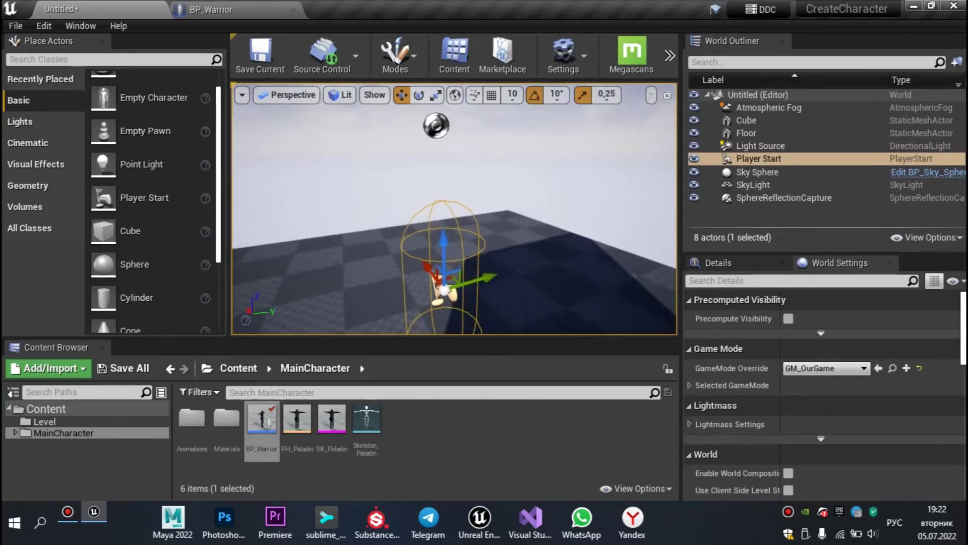
pyautogui.click(277, 9)
pyautogui.moveTo(457, 305); pyautogui.dragTo(509, 335, button='right')
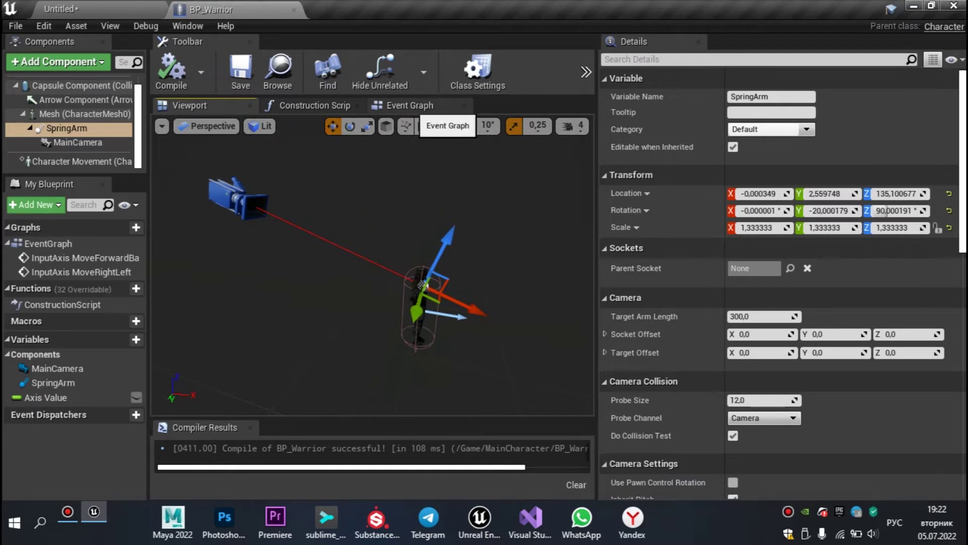
pyautogui.click(409, 105)
pyautogui.click(101, 9)
pyautogui.moveTo(454, 212); pyautogui.dragTo(454, 253, button='right')
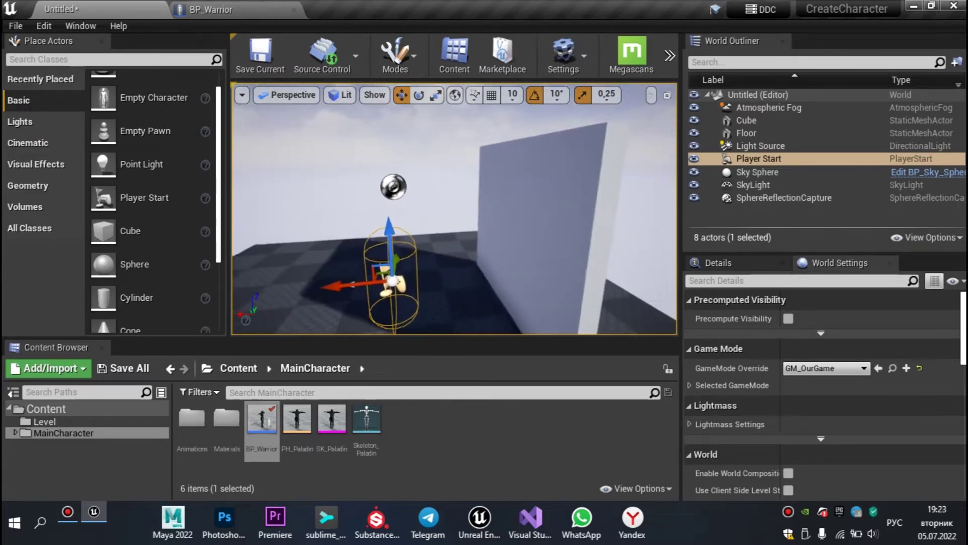
pyautogui.hotkey('alt', 'p')
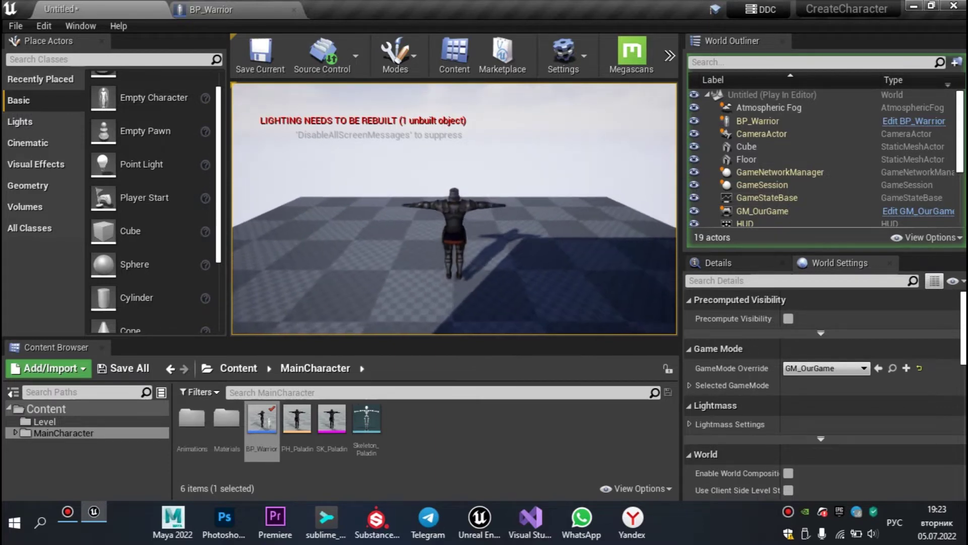
pyautogui.press('Escape')
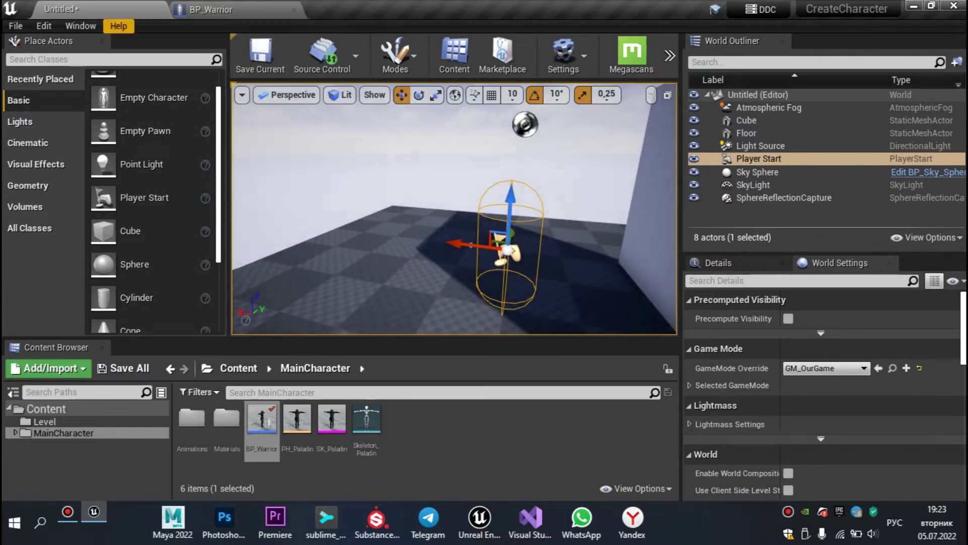
pyautogui.click(43, 26)
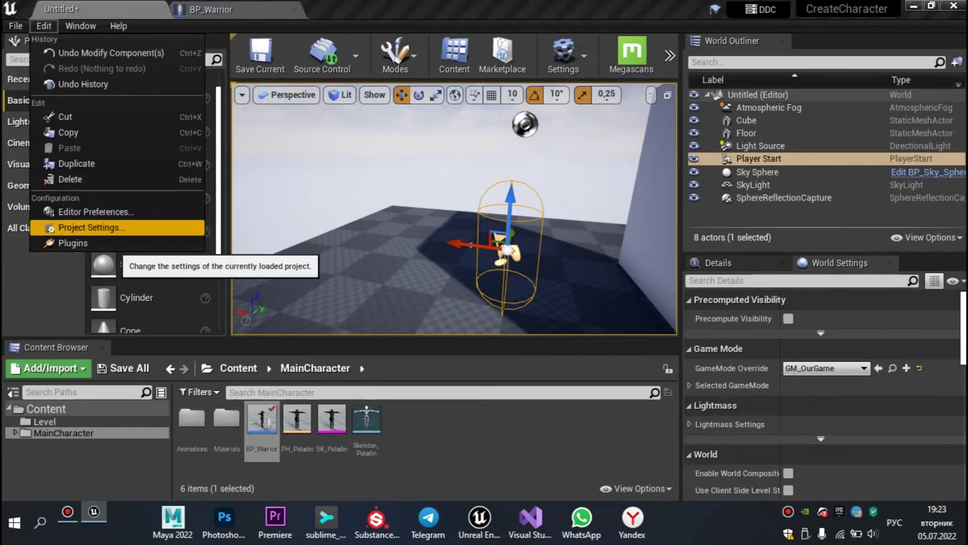
# - Open Project Settings and go to the Input section
pyautogui.click(88, 227)
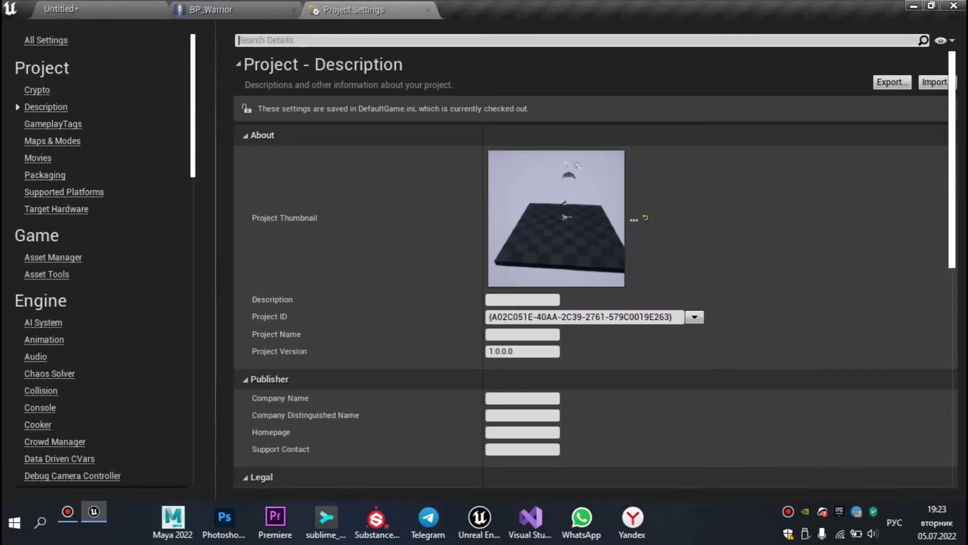
pyautogui.scroll(-3, 88, 356)
pyautogui.scroll(-2, 89, 355)
pyautogui.scroll(-2, 78, 348)
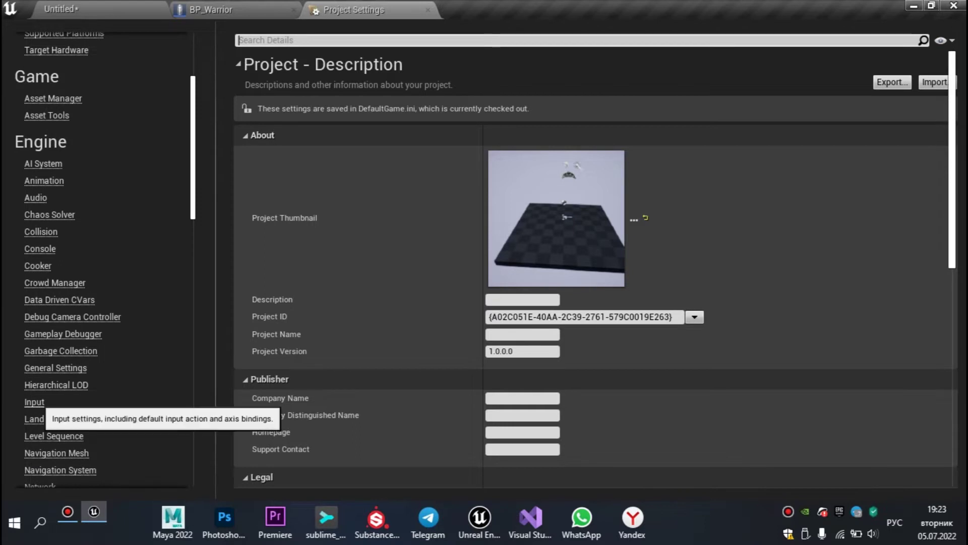
pyautogui.click(34, 402)
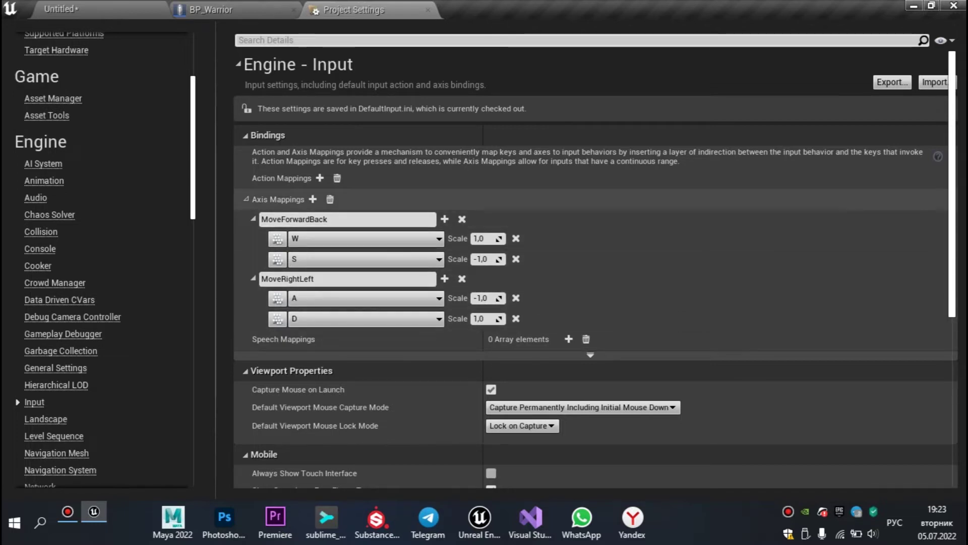
# - Collapse Axis Mappings and add a ChangeCamera action mapping bound to the V key
pyautogui.click(259, 200)
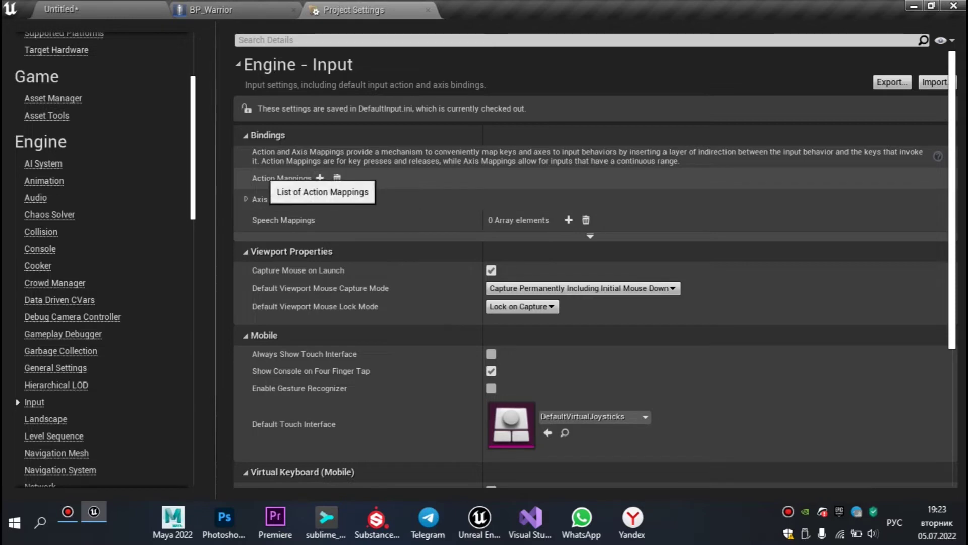
pyautogui.click(320, 177)
pyautogui.write('ChangeCamera')
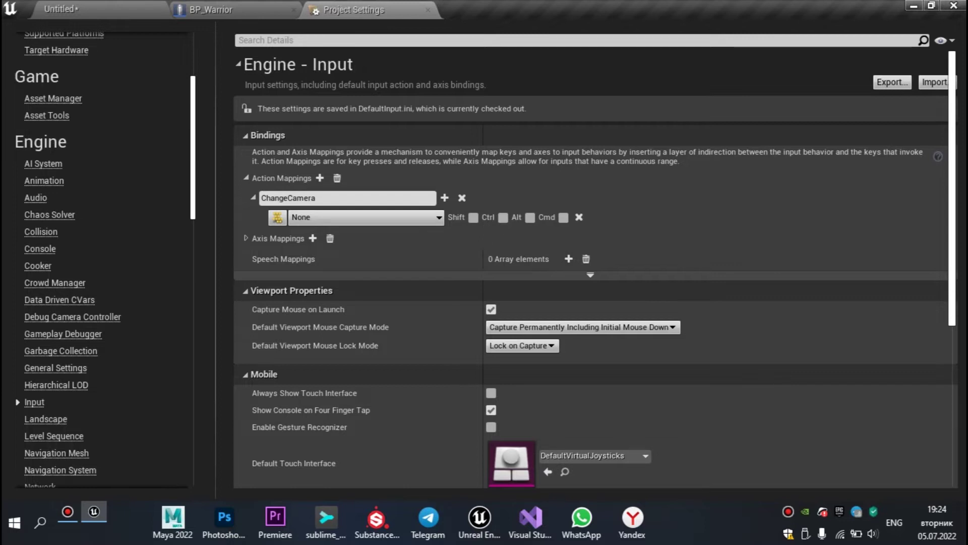
pyautogui.press('v')
pyautogui.click(212, 9)
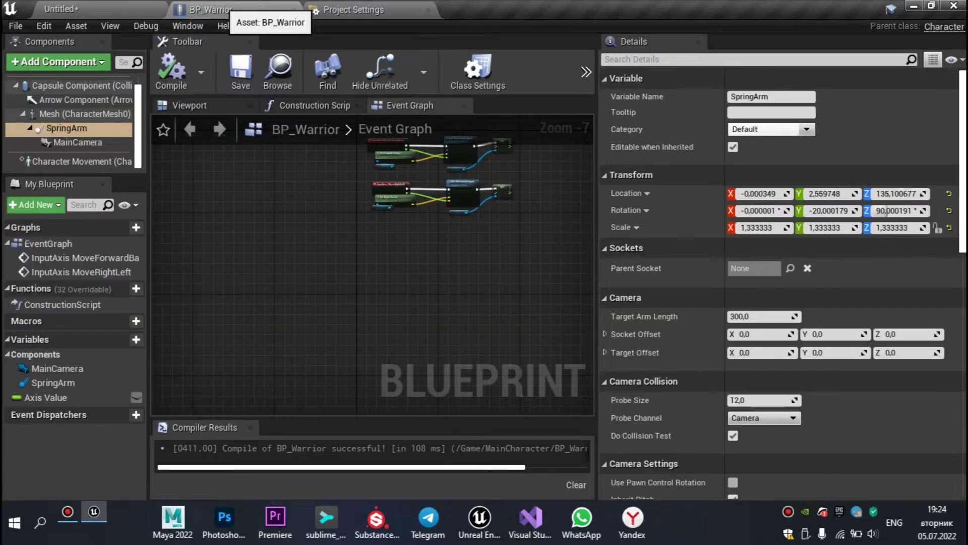
# - Box-select the movement nodes and wrap them in a comment titled 'Передвижение'
pyautogui.moveTo(346, 208); pyautogui.dragTo(275, 268, button='right')
pyautogui.scroll(2, 275, 268)
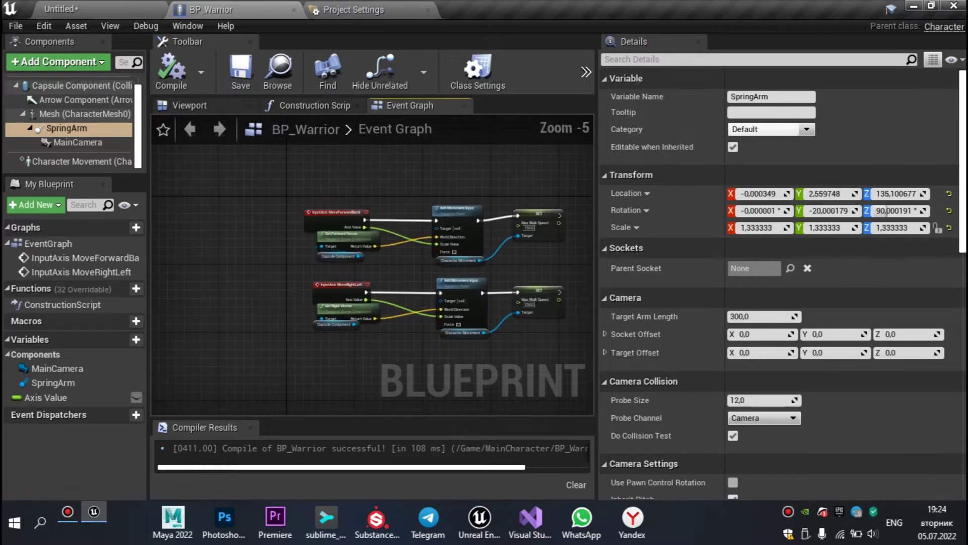
pyautogui.moveTo(202, 172); pyautogui.dragTo(509, 343)
pyautogui.press('c')
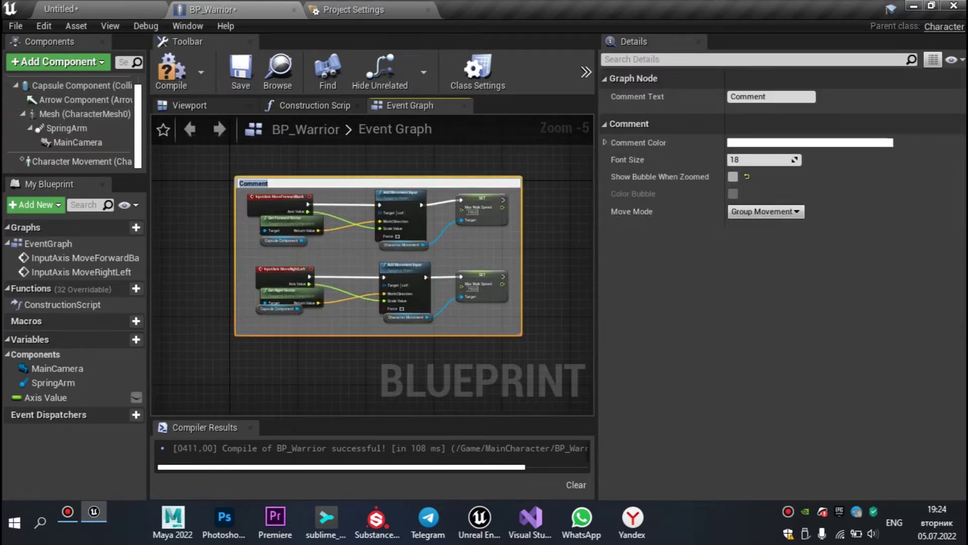
pyautogui.scroll(1, 323, 202)
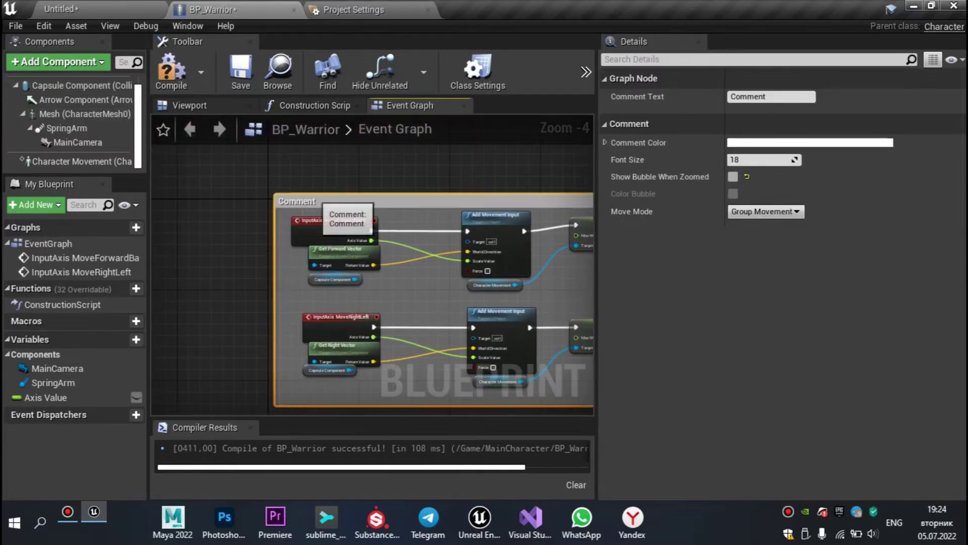
pyautogui.press('F2')
pyautogui.write('Передвижение')
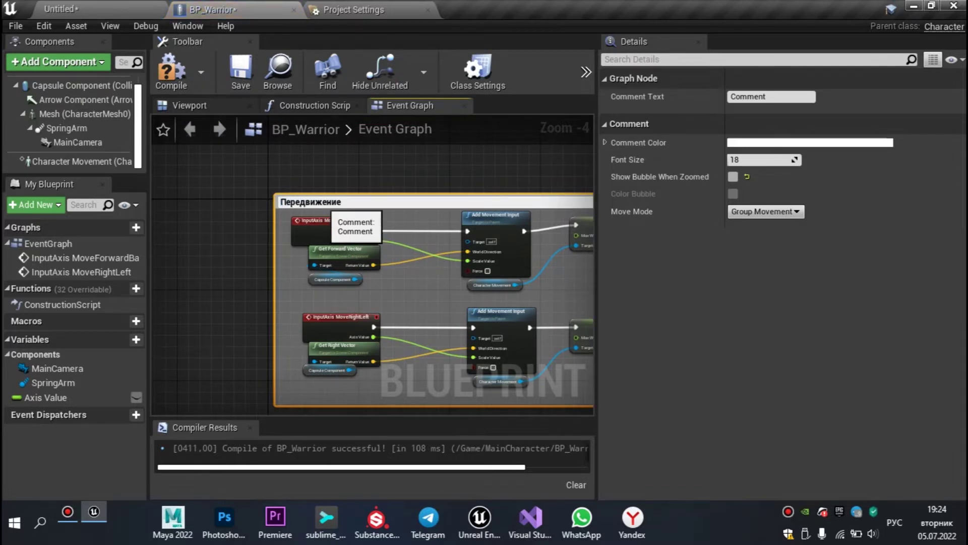
pyautogui.press('Return')
pyautogui.scroll(-1, 373, 268)
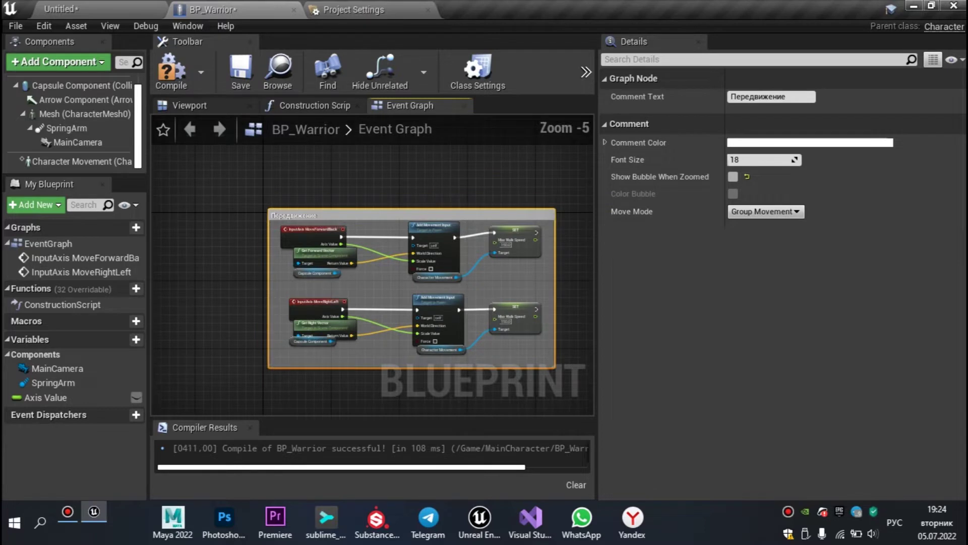
# - Compile and save BP_Warrior, then pan the graph to clear space for new nodes
pyautogui.click(172, 71)
pyautogui.click(240, 71)
pyautogui.moveTo(267, 366); pyautogui.dragTo(286, 315, button='right')
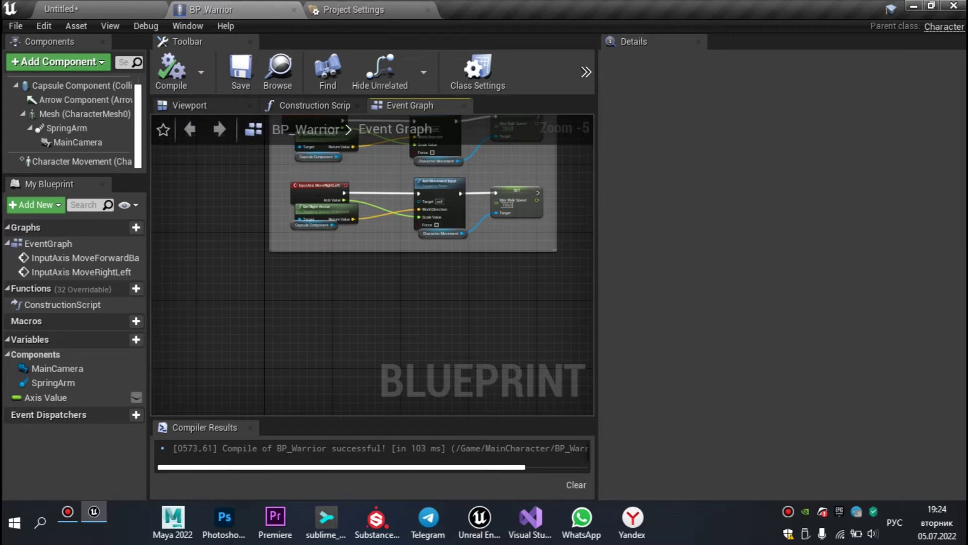
pyautogui.scroll(1, 297, 153)
pyautogui.scroll(2, 298, 154)
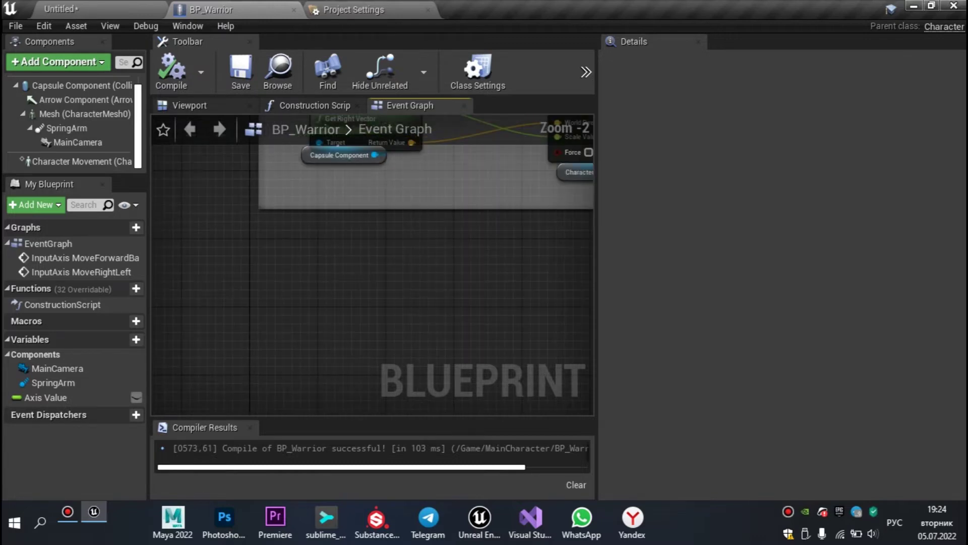
pyautogui.rightClick(281, 296)
pyautogui.press('Escape')
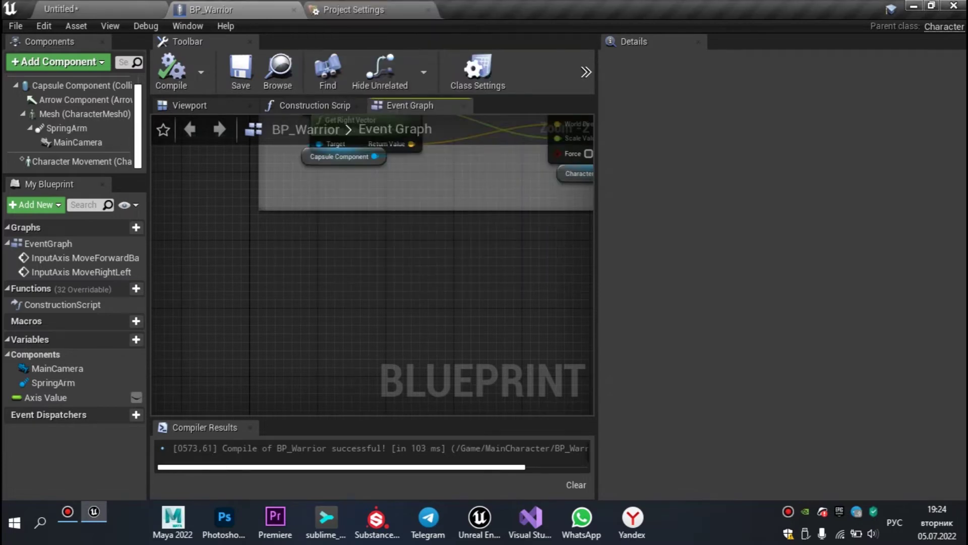
# - Add an InputAction ChangeCamera event node by searching 'ChangeC' in the action menu
pyautogui.rightClick(278, 295)
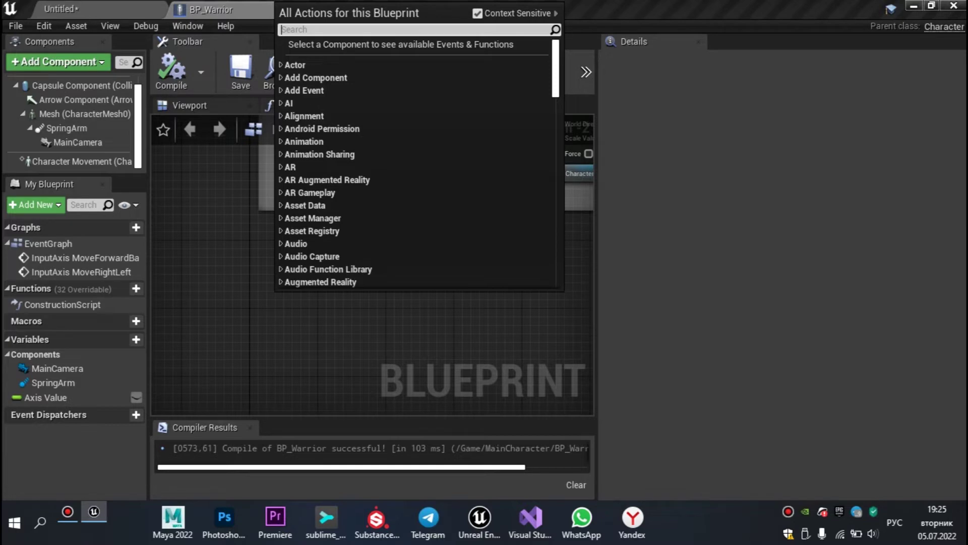
pyautogui.write('Cha')
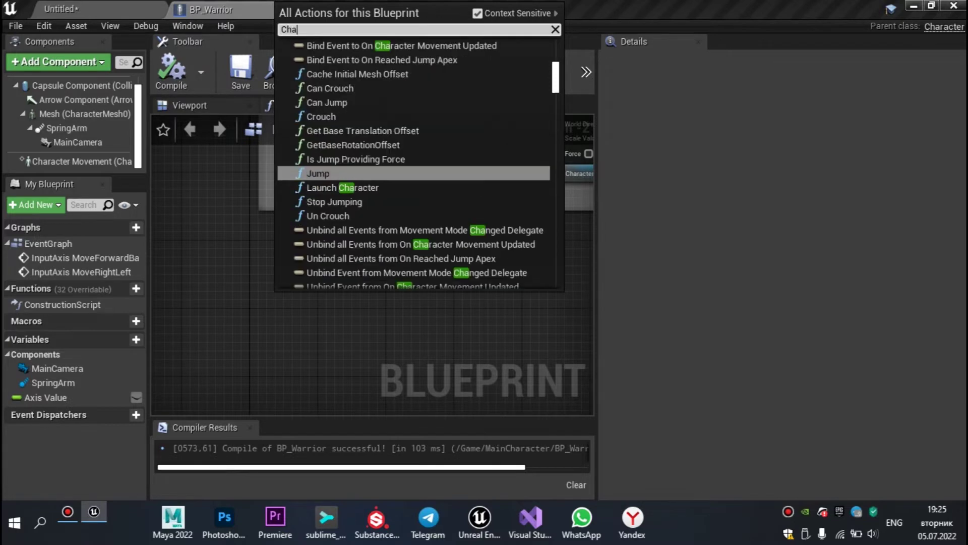
pyautogui.write('ngeCame')
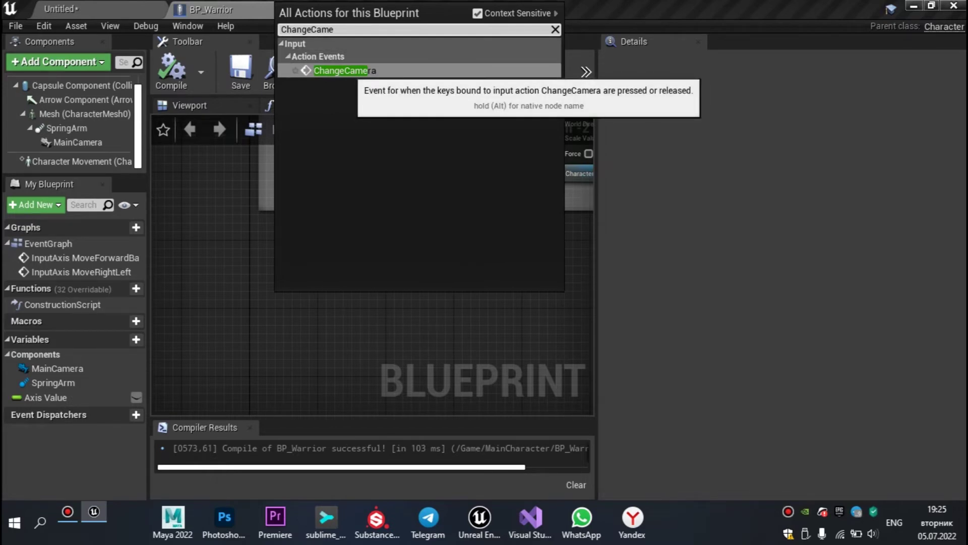
pyautogui.press('Return')
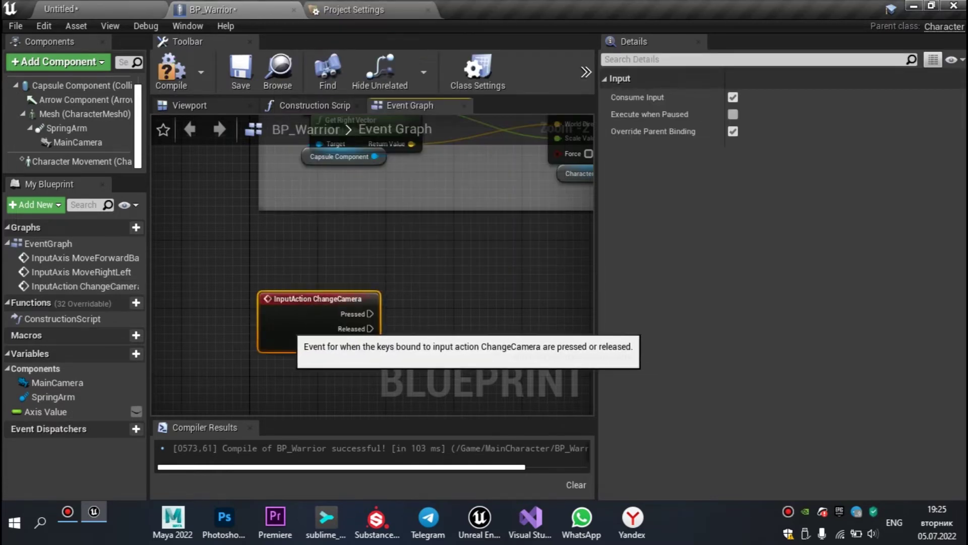
pyautogui.moveTo(303, 328); pyautogui.dragTo(286, 290, button='right')
pyautogui.scroll(1, 281, 286)
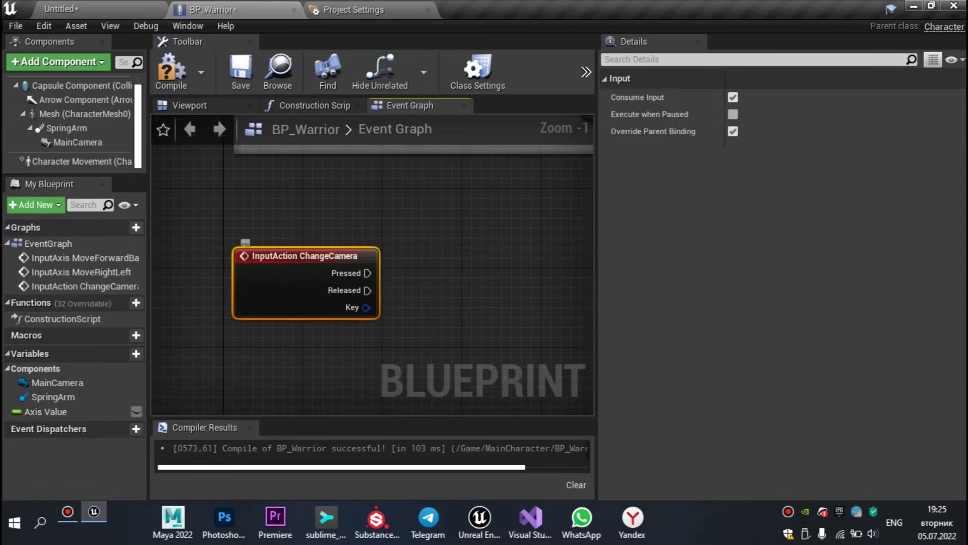
pyautogui.click(302, 353)
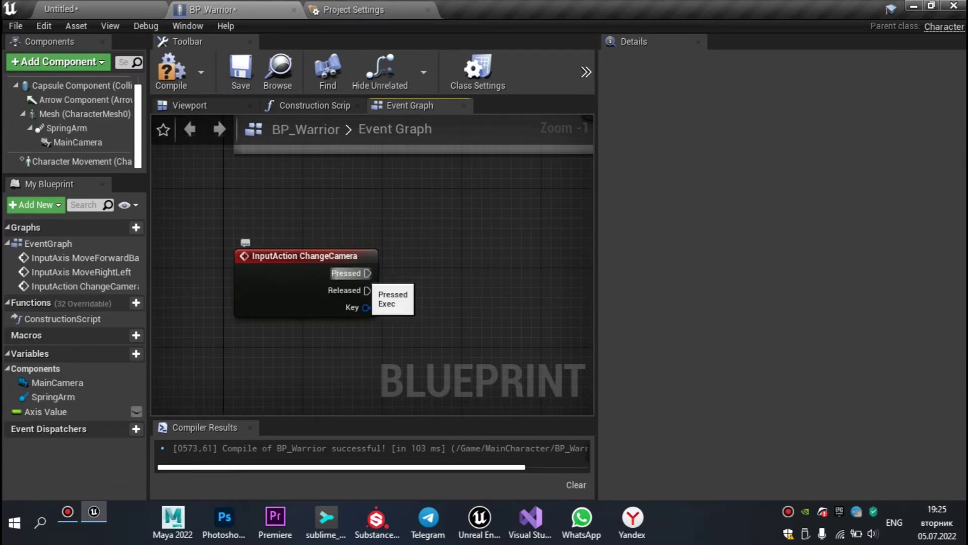
# - Wire a Flip Flop node from ChangeCamera's Pressed output and align it beside the event
pyautogui.moveTo(398, 273); pyautogui.dragTo(356, 265, button='right')
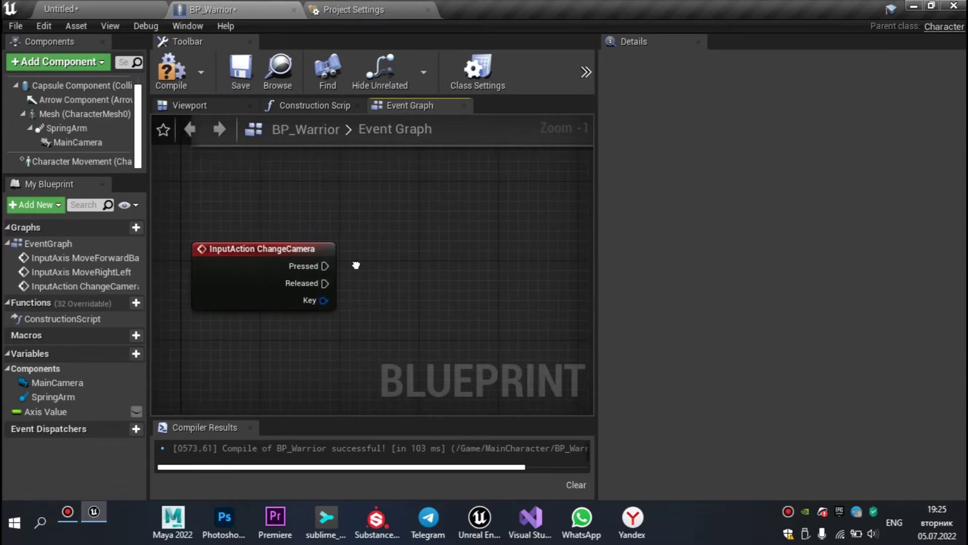
pyautogui.moveTo(325, 266); pyautogui.dragTo(442, 264)
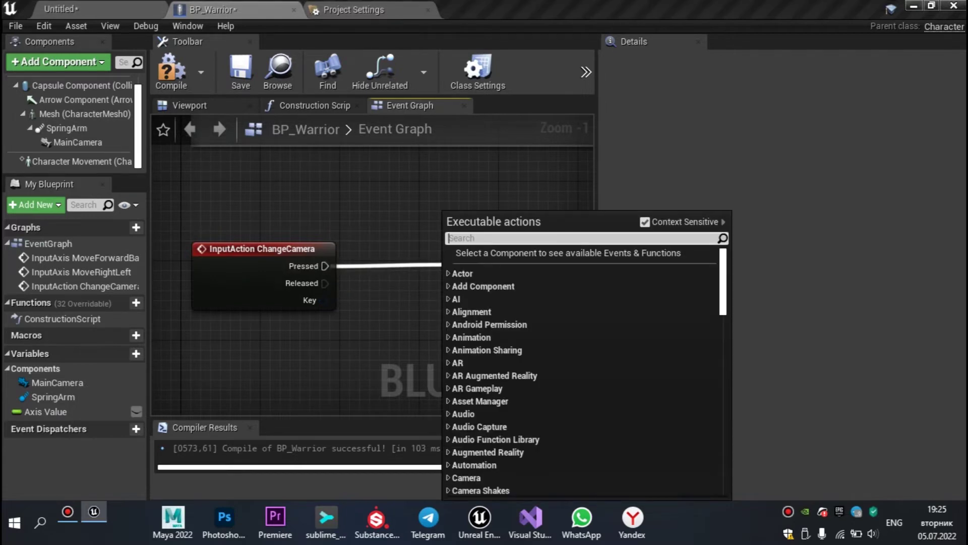
pyautogui.write('Flip')
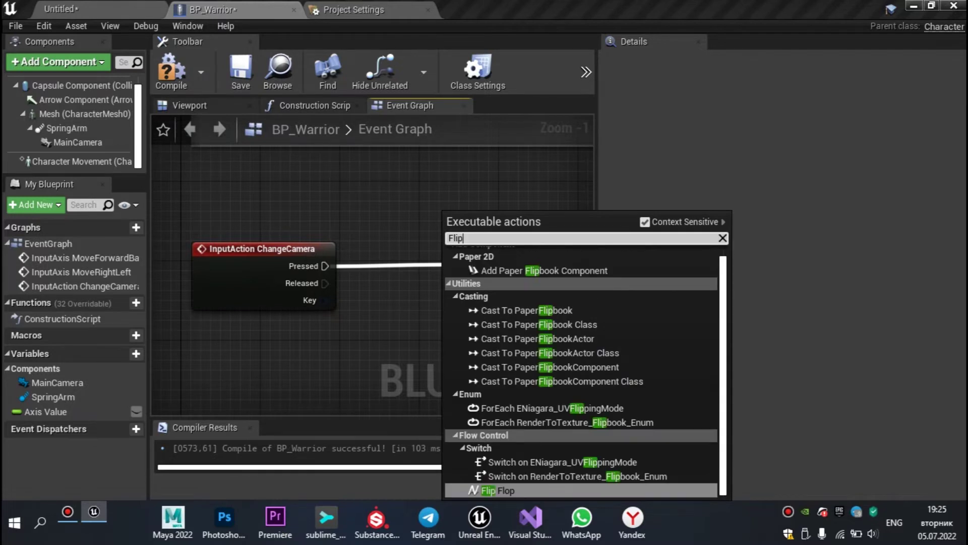
pyautogui.press('Return')
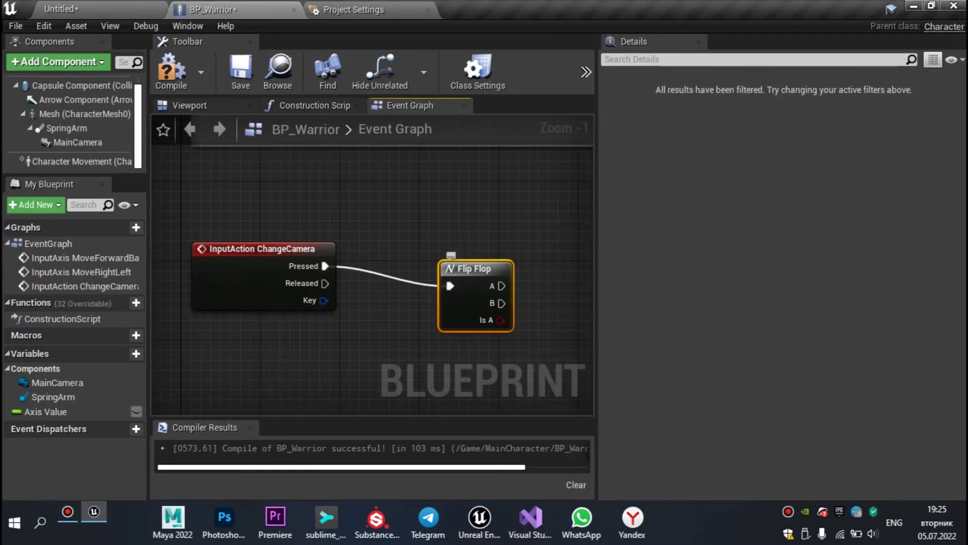
pyautogui.moveTo(444, 275); pyautogui.dragTo(414, 255)
pyautogui.moveTo(414, 255); pyautogui.dragTo(326, 232, button='right')
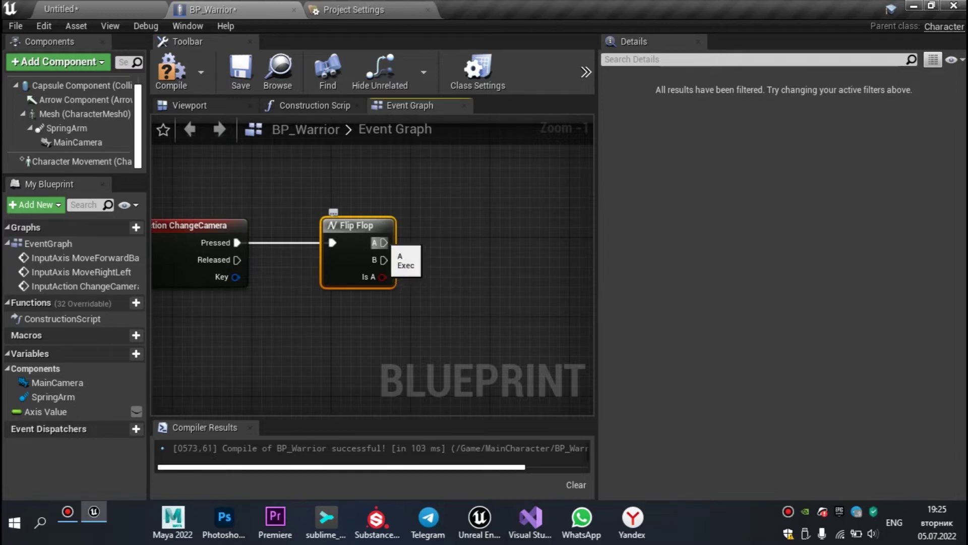
pyautogui.moveTo(384, 245); pyautogui.dragTo(338, 252, button='right')
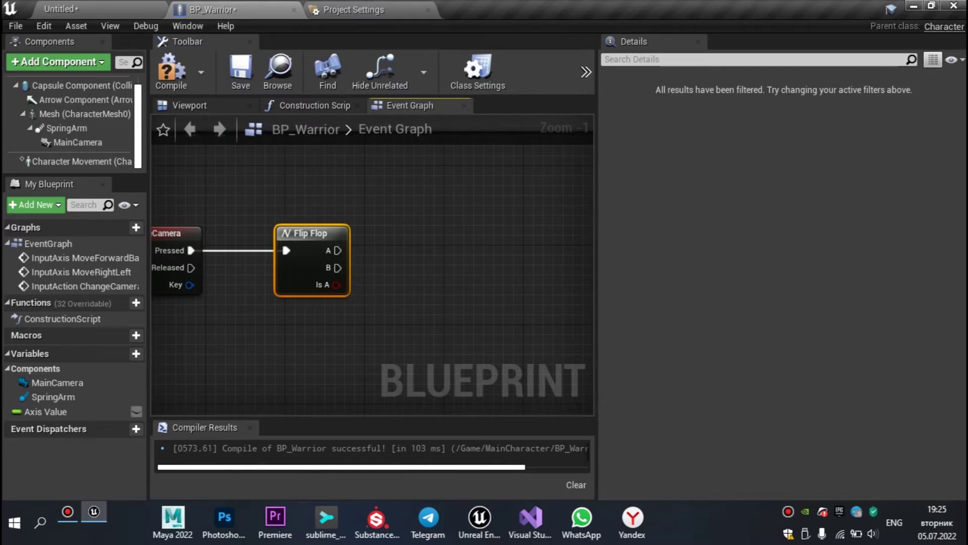
pyautogui.click(189, 105)
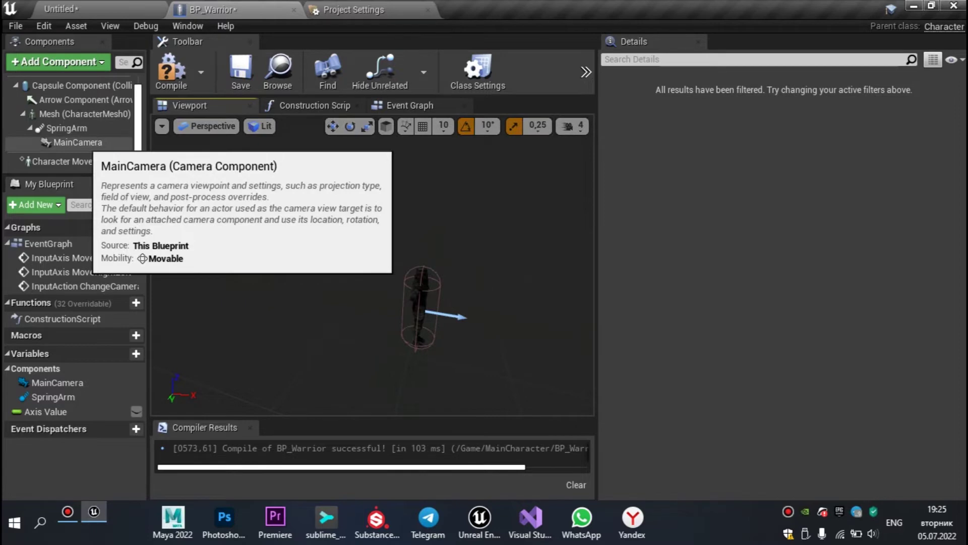
# - Add a new Camera component to BP_Warrior with the Mesh selected
pyautogui.click(76, 143)
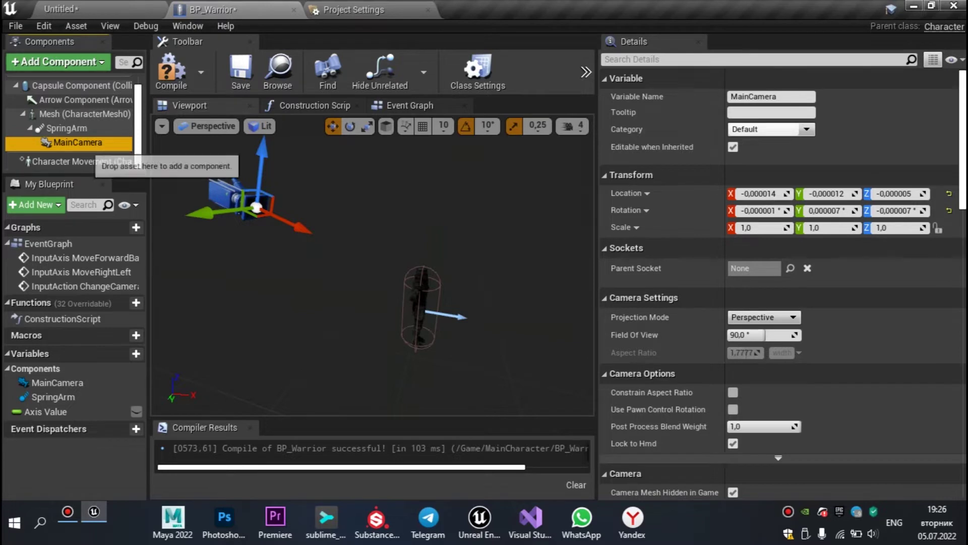
pyautogui.click(85, 113)
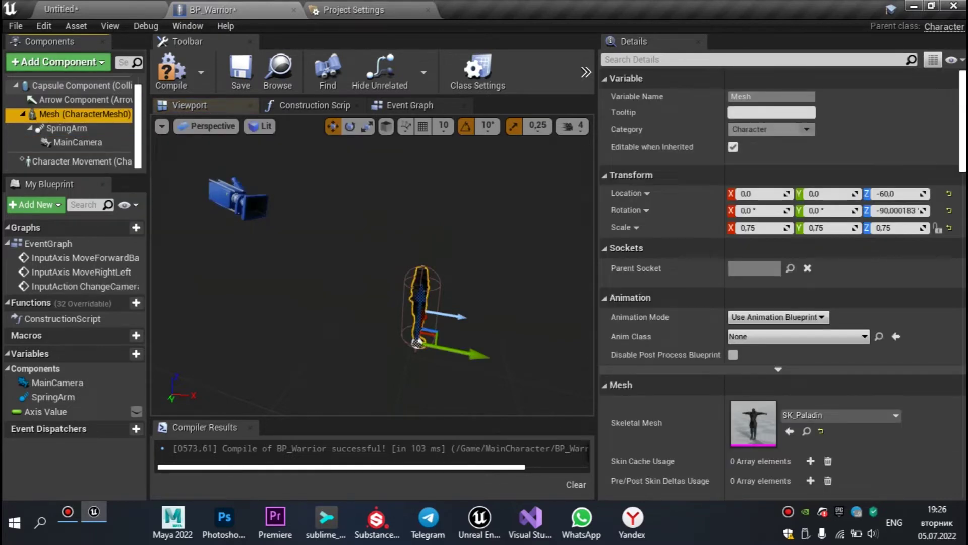
pyautogui.click(58, 61)
pyautogui.write('Cam')
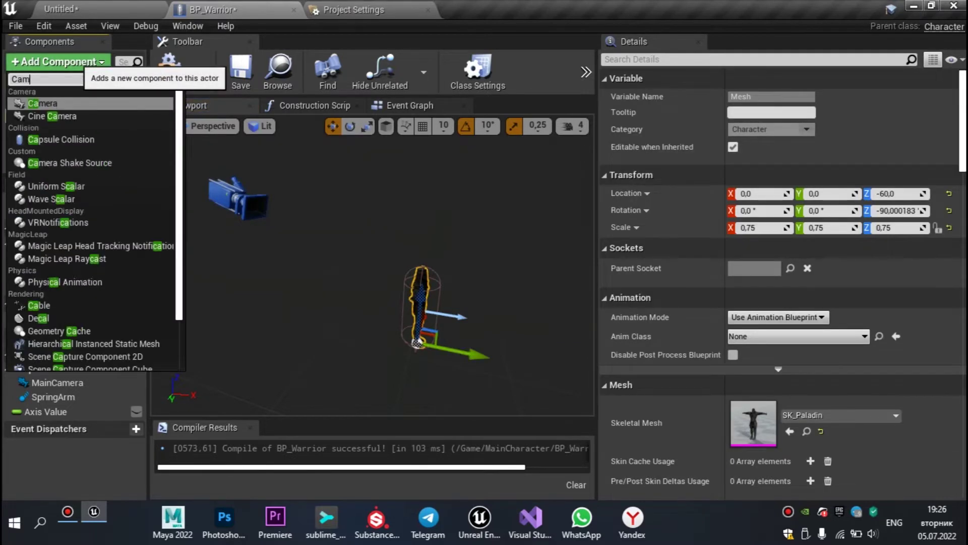
pyautogui.write('era')
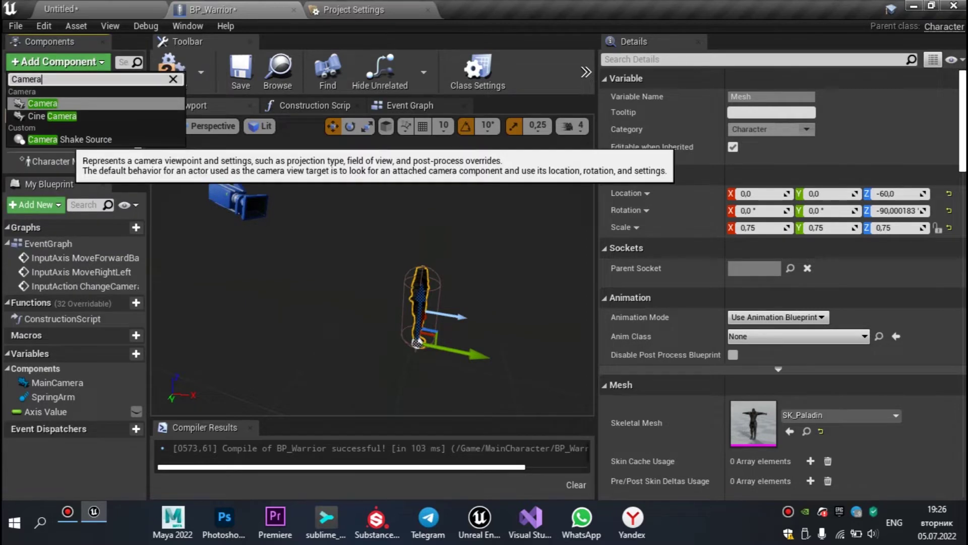
pyautogui.click(42, 102)
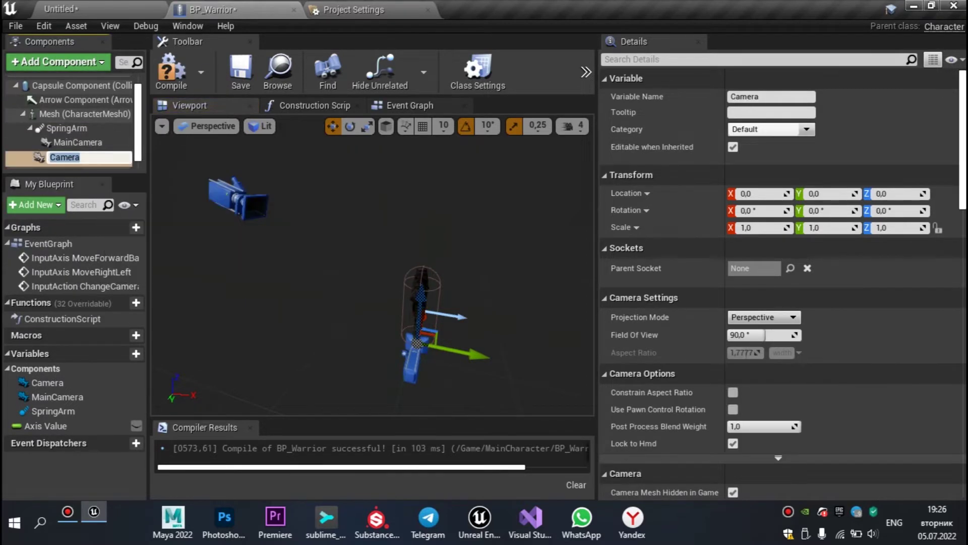
# - Rename the new Camera component to ExtraCamera
pyautogui.moveTo(373, 262); pyautogui.dragTo(403, 262, button='right')
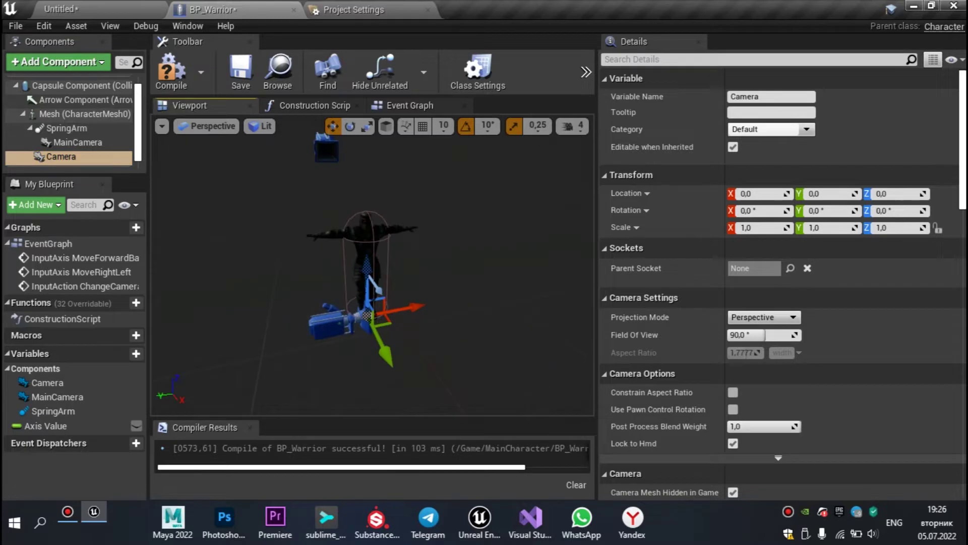
pyautogui.click(76, 157)
pyautogui.press('F2')
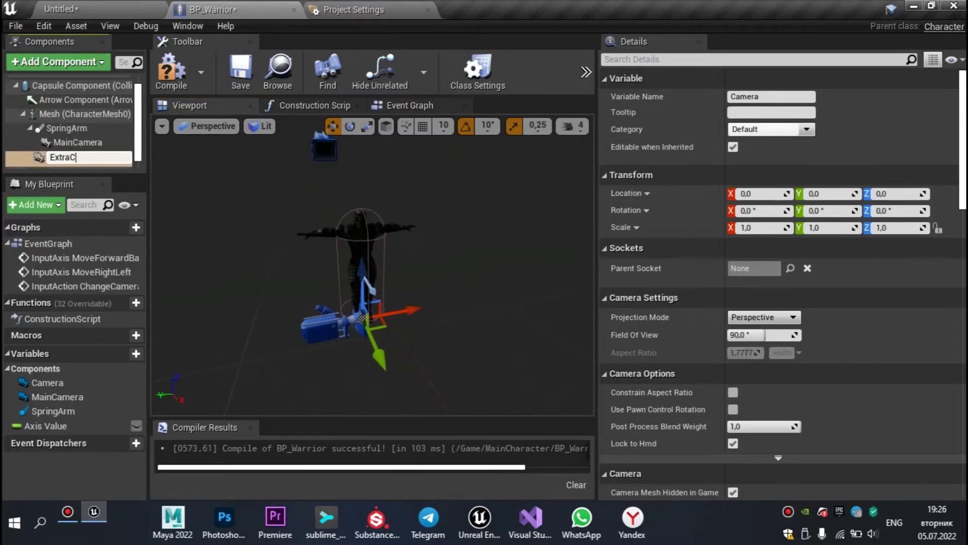
pyautogui.press('Return')
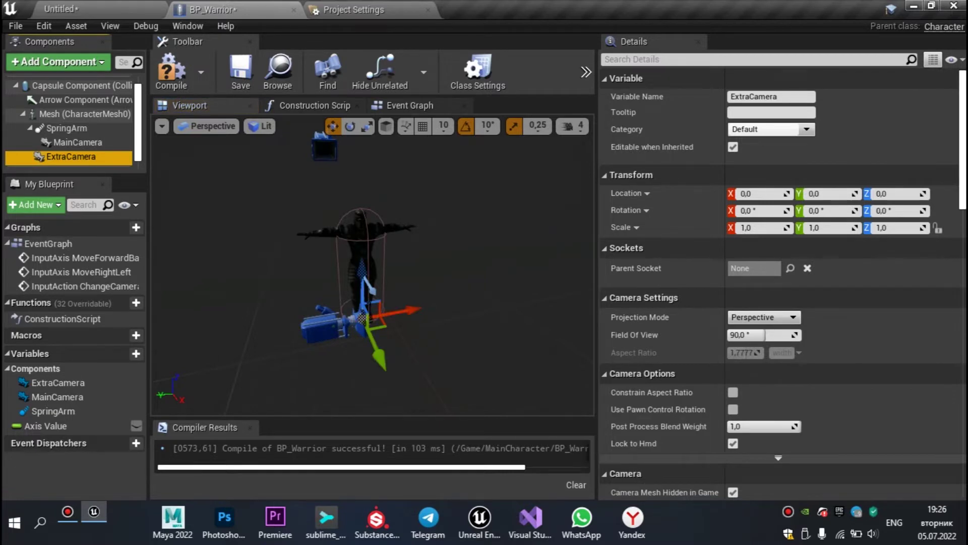
# - Raise ExtraCamera above and behind the character to about X -78, Z 179
pyautogui.moveTo(363, 272)
pyautogui.mouseDown()
pyautogui.moveTo(359, 201)
pyautogui.moveTo(299, 244)
pyautogui.moveTo(298, 202)
pyautogui.mouseUp()
pyautogui.scroll(5, 297, 201)
pyautogui.scroll(-5, 400, 340)
pyautogui.scroll(8, 400, 341)
pyautogui.moveTo(400, 341)
pyautogui.mouseDown(button='right')
pyautogui.moveTo(353, 302)
pyautogui.moveTo(353, 270)
pyautogui.mouseUp(button='right')
pyautogui.scroll(3, 374, 273)
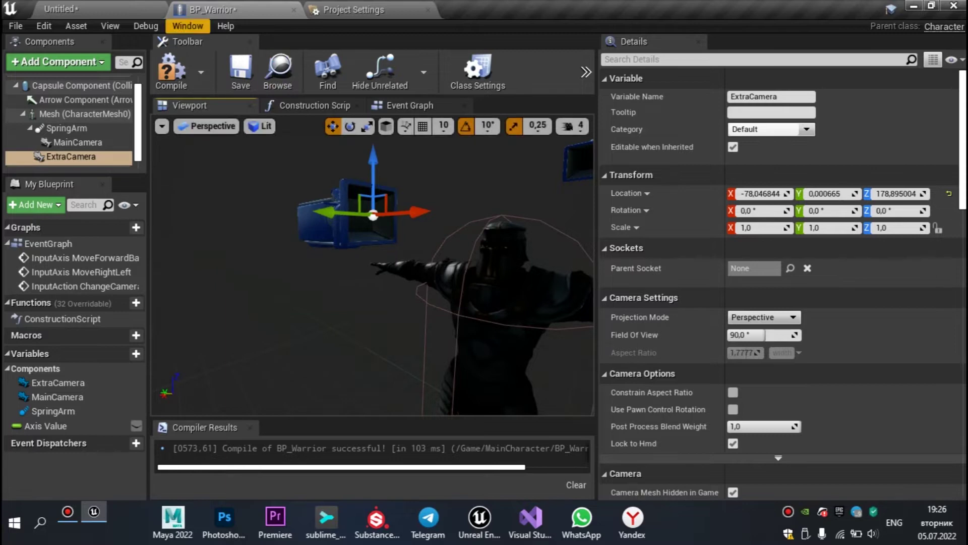
# - Open the SK_Paladin skeletal mesh and show its bone hierarchy
pyautogui.click(59, 10)
pyautogui.moveTo(332, 419)
pyautogui.doubleClick(332, 419)
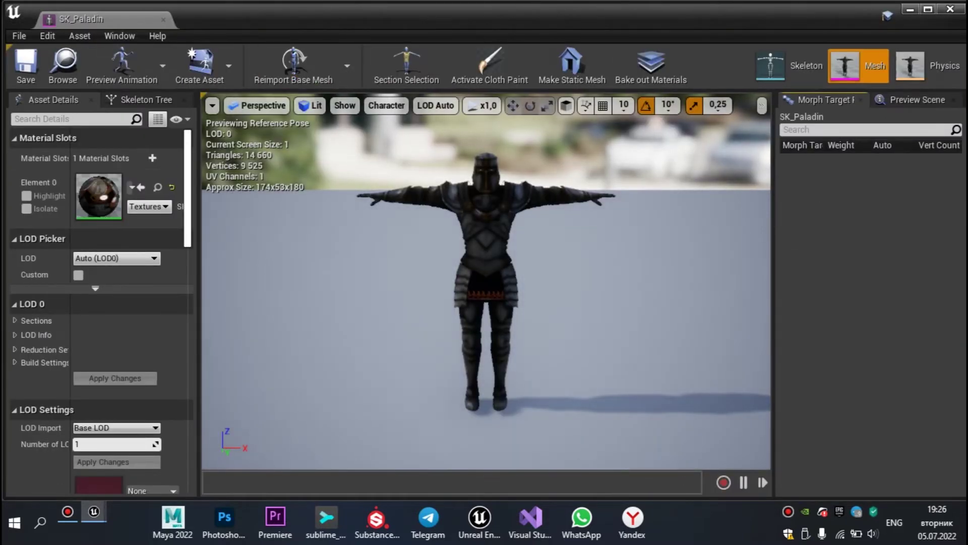
pyautogui.click(146, 99)
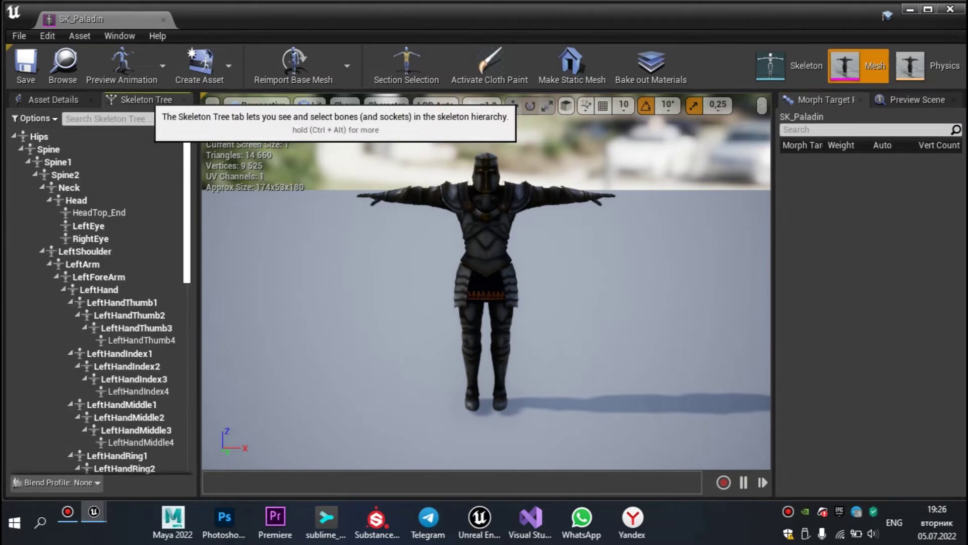
# - Step through the bones from Hips down to RightEye and focus the view on RightEye
pyautogui.click(39, 136)
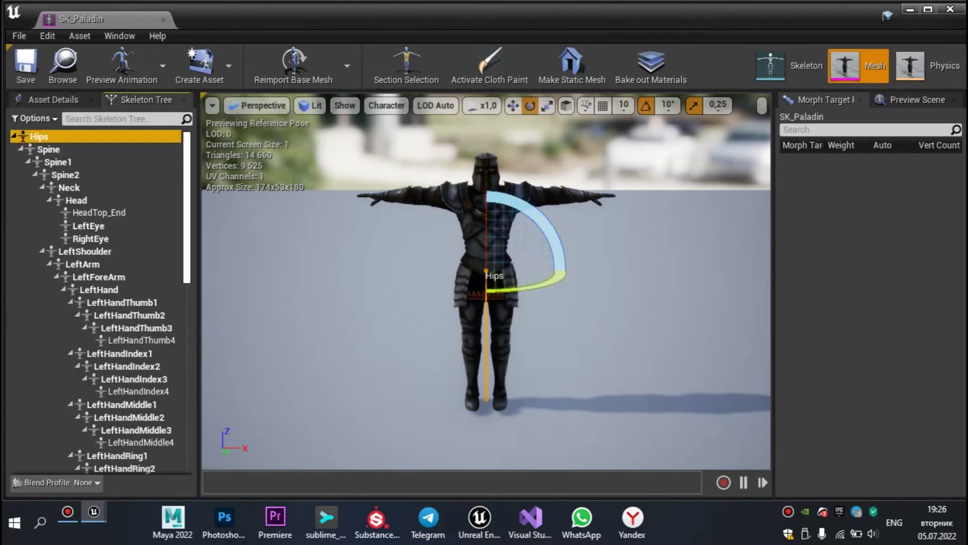
pyautogui.click(48, 149)
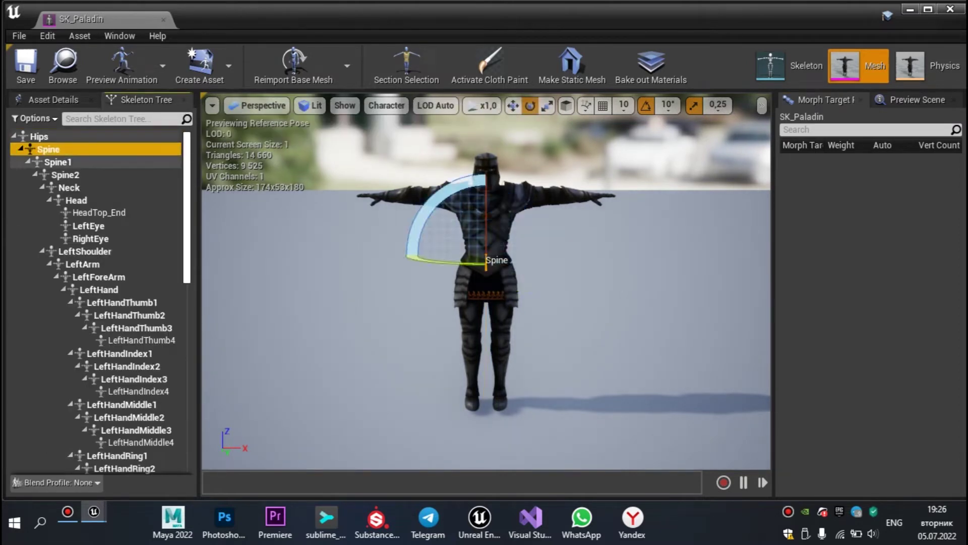
pyautogui.click(57, 162)
pyautogui.click(65, 174)
pyautogui.click(69, 187)
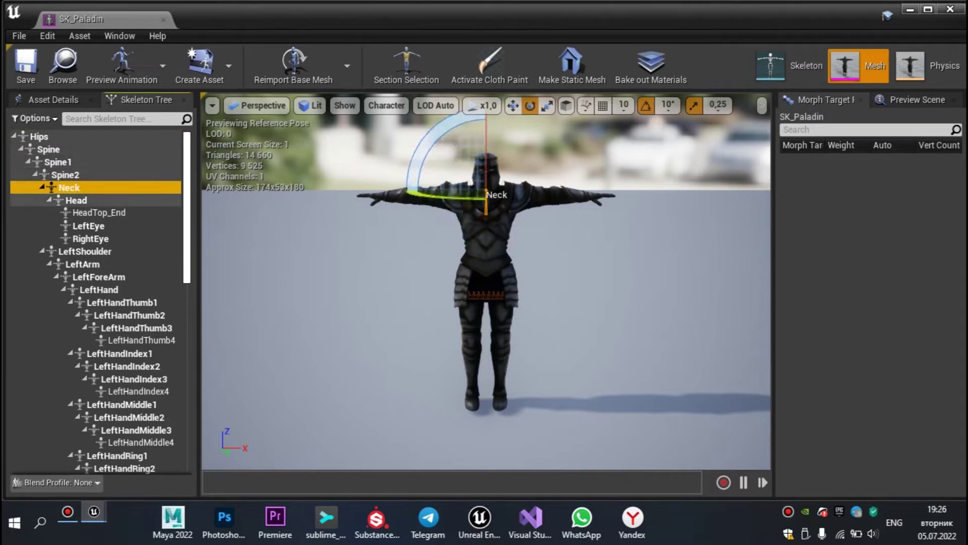
pyautogui.click(76, 200)
pyautogui.click(99, 212)
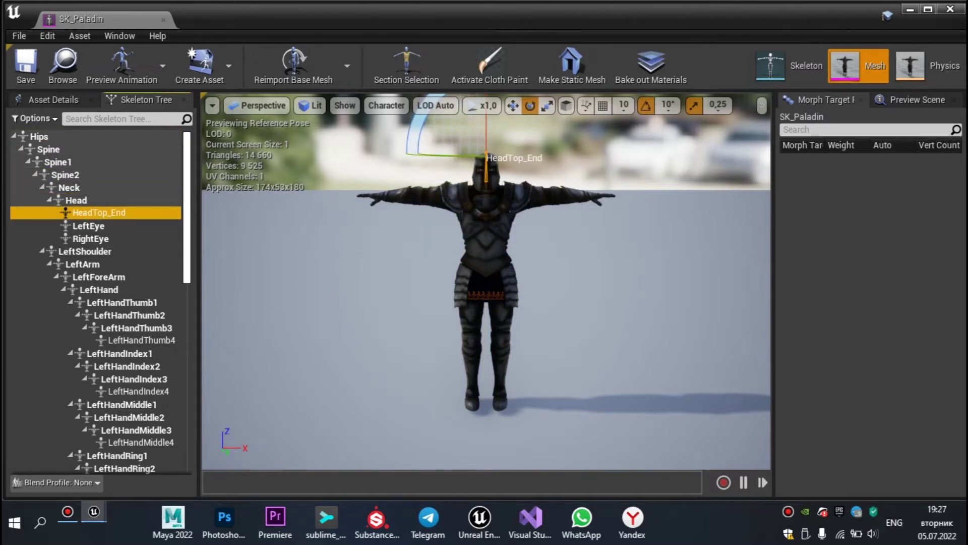
pyautogui.click(88, 226)
pyautogui.click(90, 238)
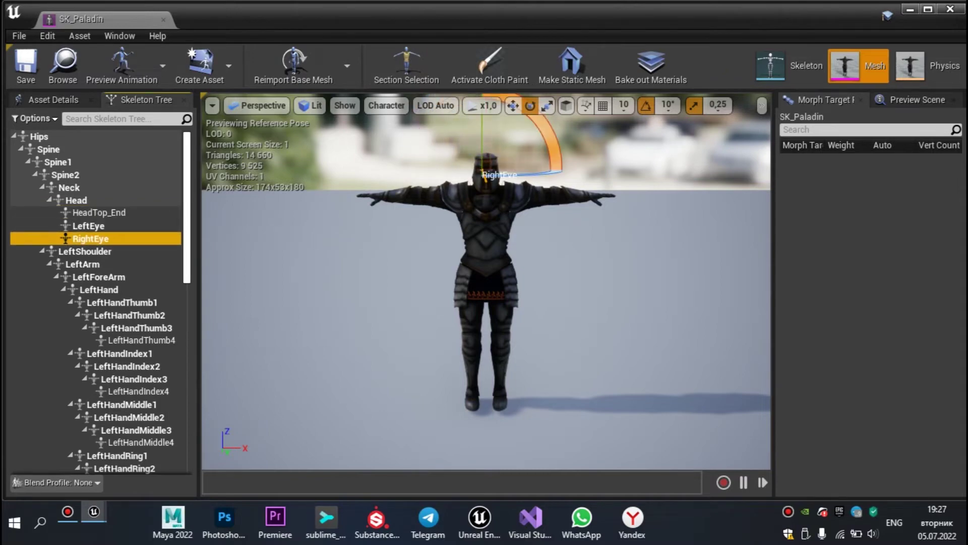
pyautogui.press('f')
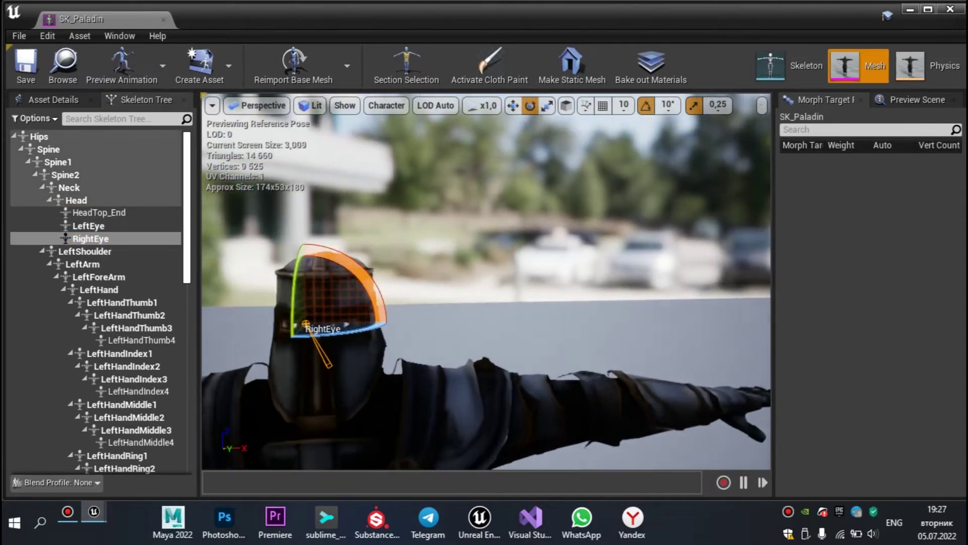
# - Inspect the Head bone from several angles, then close the SK_Paladin editor
pyautogui.moveTo(484, 303); pyautogui.dragTo(384, 297)
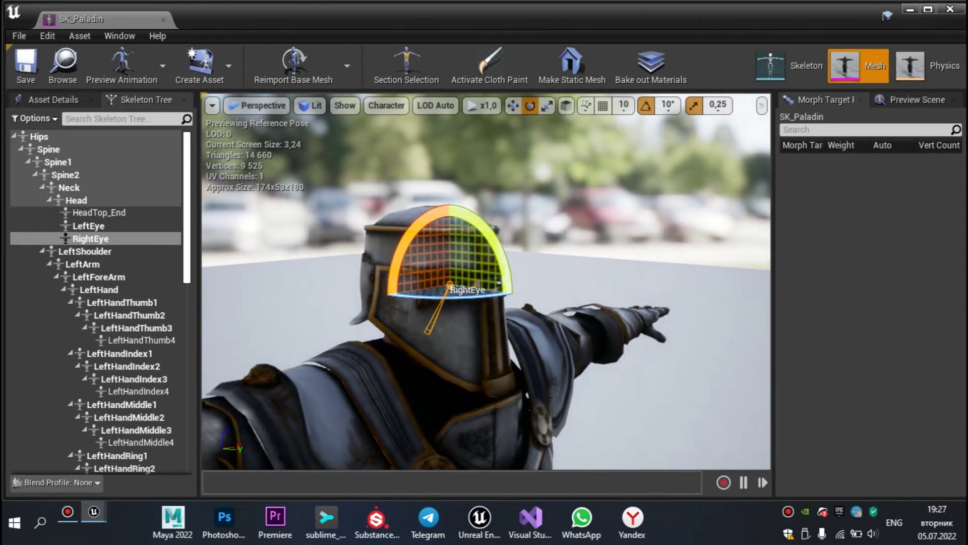
pyautogui.click(76, 201)
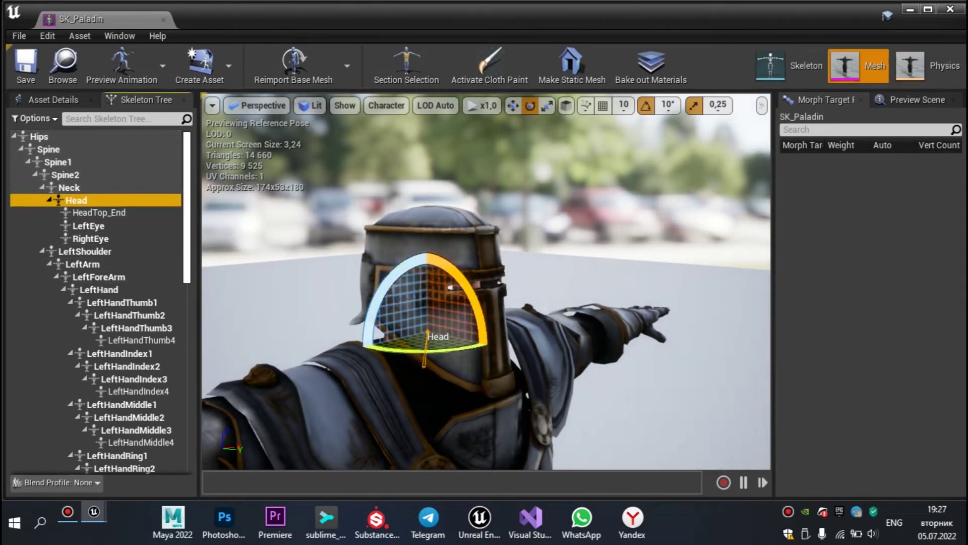
pyautogui.keyDown('alt'); pyautogui.moveTo(484, 283); pyautogui.dragTo(555, 282); pyautogui.keyUp('alt')
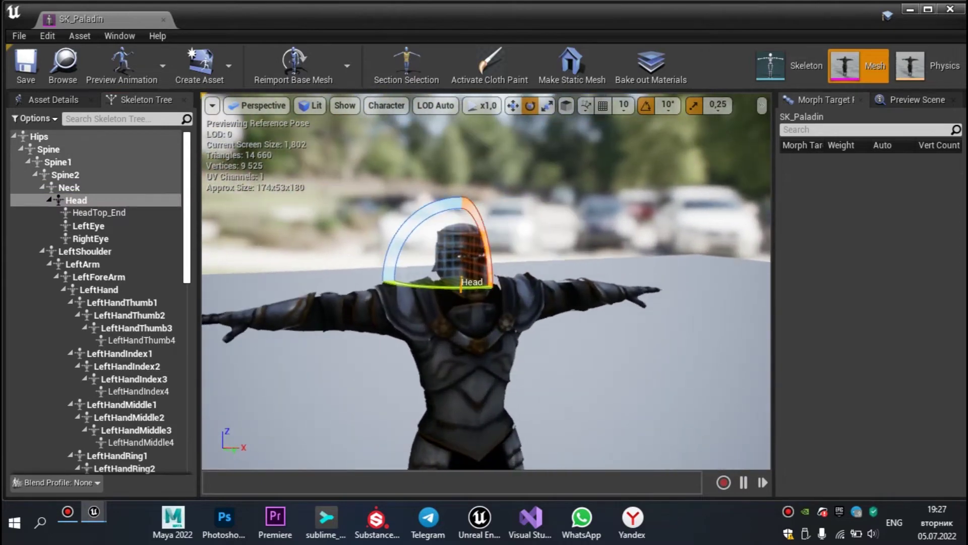
pyautogui.keyDown('alt'); pyautogui.moveTo(484, 282); pyautogui.dragTo(434, 262); pyautogui.keyUp('alt')
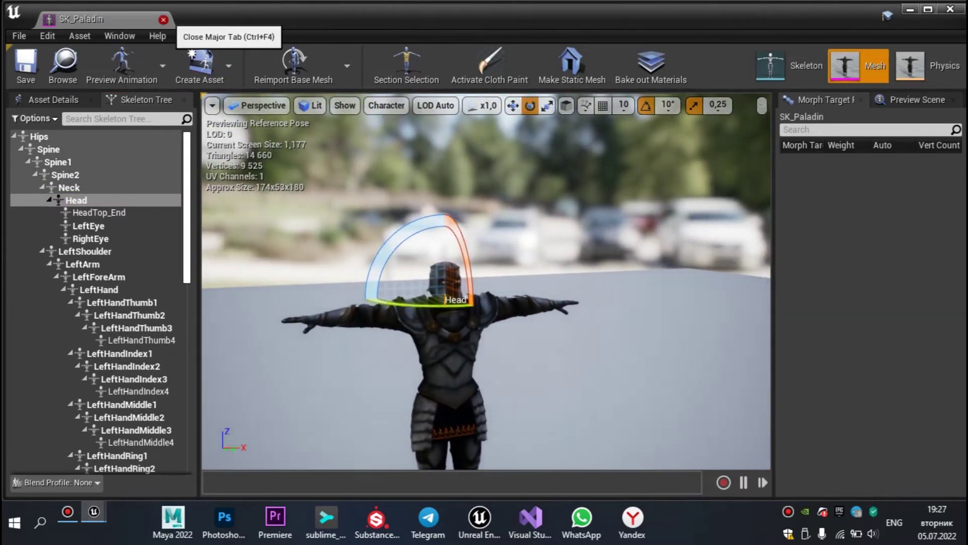
pyautogui.click(99, 213)
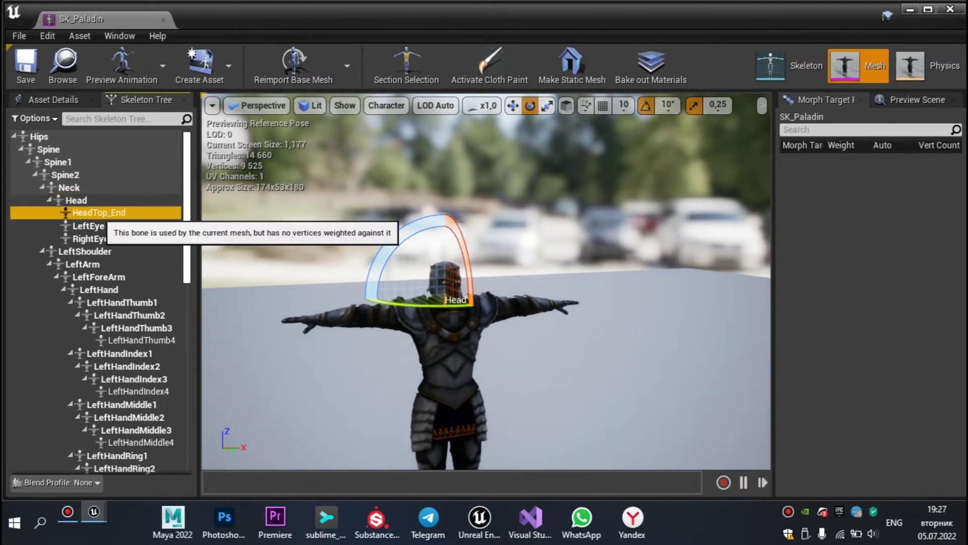
pyautogui.click(75, 200)
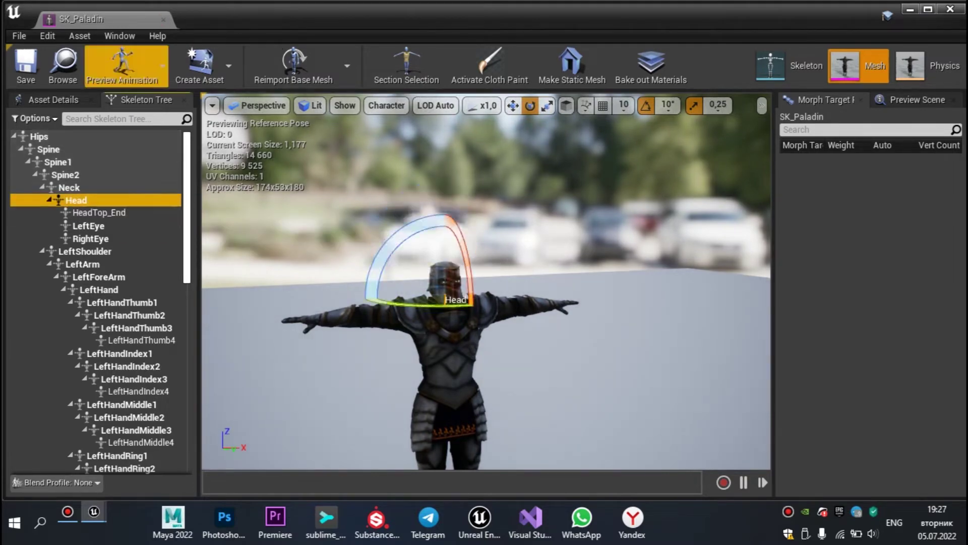
pyautogui.click(163, 19)
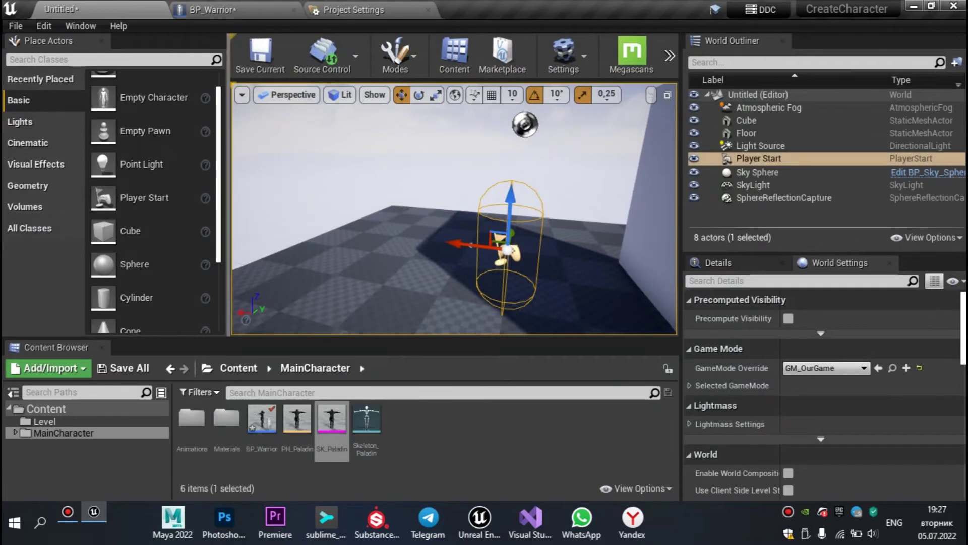
# - Select ExtraCamera in BP_Warrior and set its Parent Socket to the Head bone
pyautogui.click(260, 10)
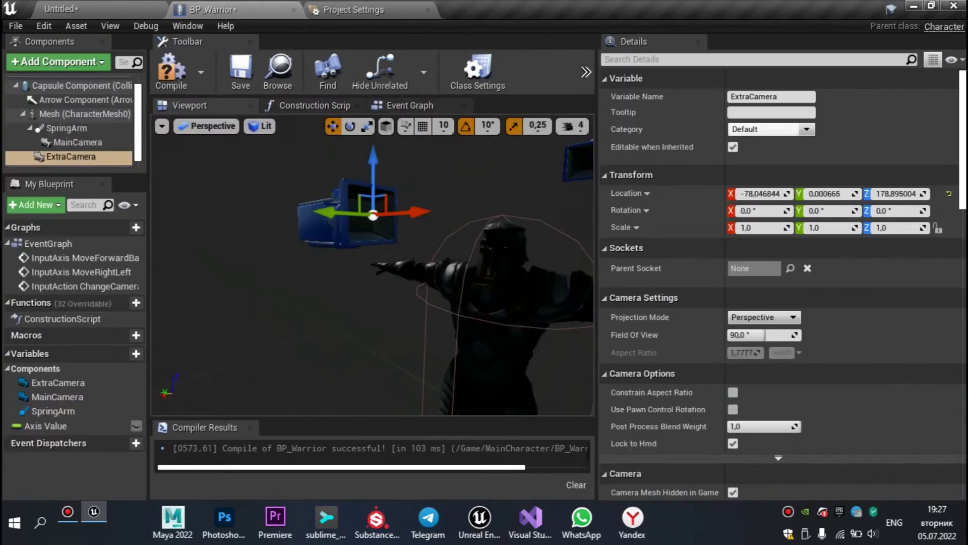
pyautogui.click(76, 156)
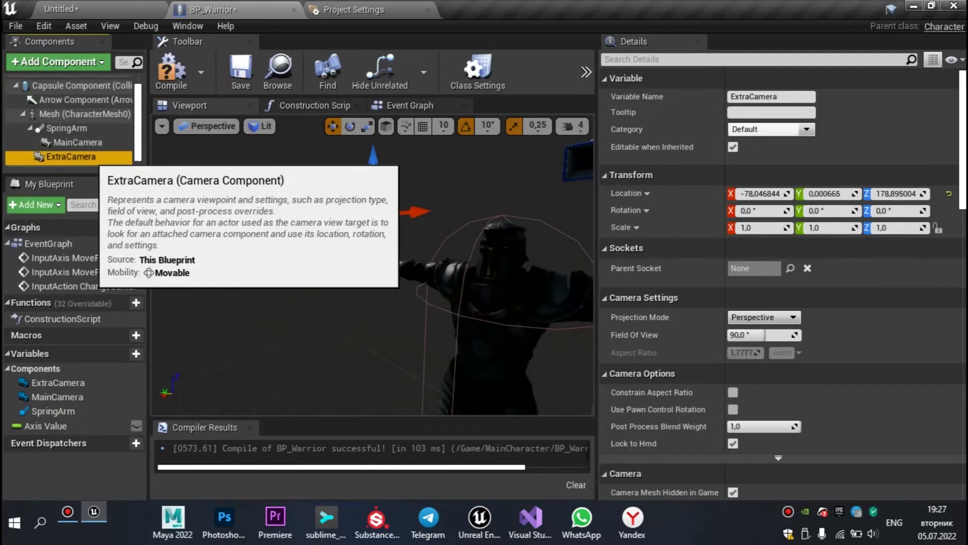
pyautogui.scroll(-1, 70, 143)
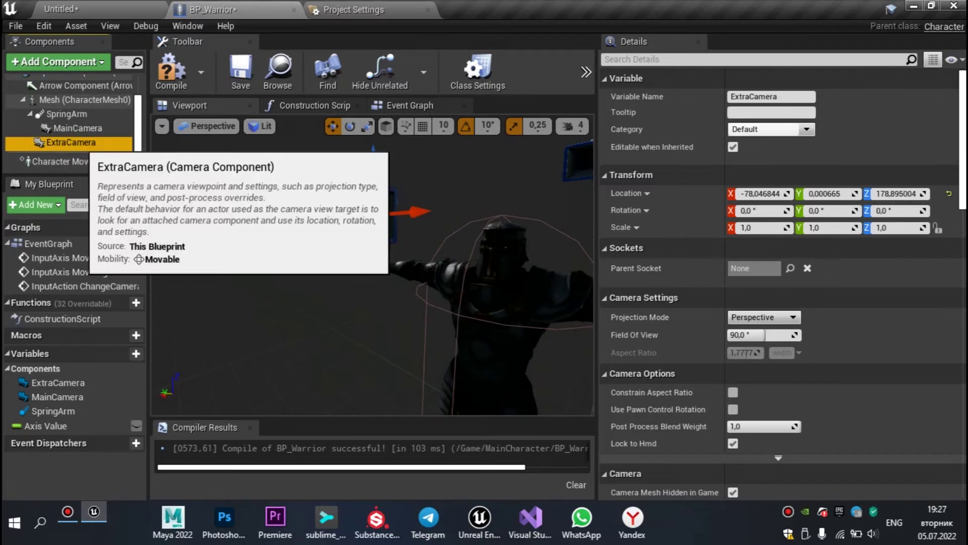
pyautogui.press('F2')
pyautogui.click(790, 268)
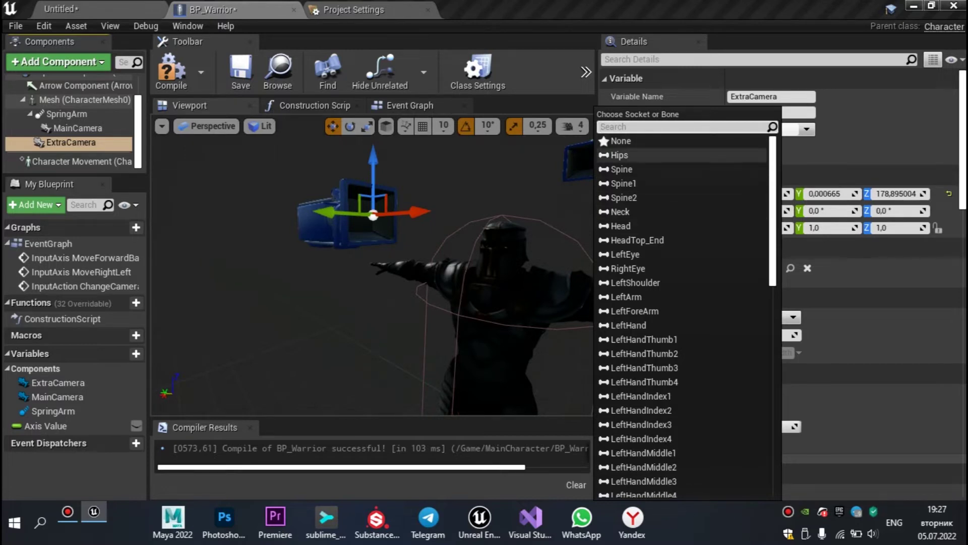
pyautogui.click(621, 225)
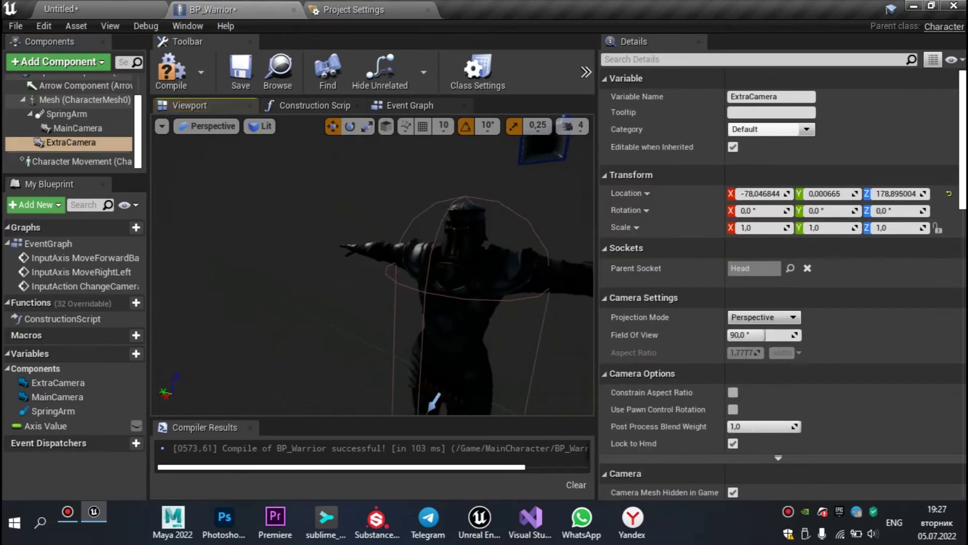
# - Move ExtraCamera down to the Paladin's face, then compile and save BP_Warrior
pyautogui.moveTo(373, 272)
pyautogui.keyDown('alt'); pyautogui.mouseDown()
pyautogui.moveTo(374, 211)
pyautogui.moveTo(353, 202)
pyautogui.mouseUp(); pyautogui.keyUp('alt')
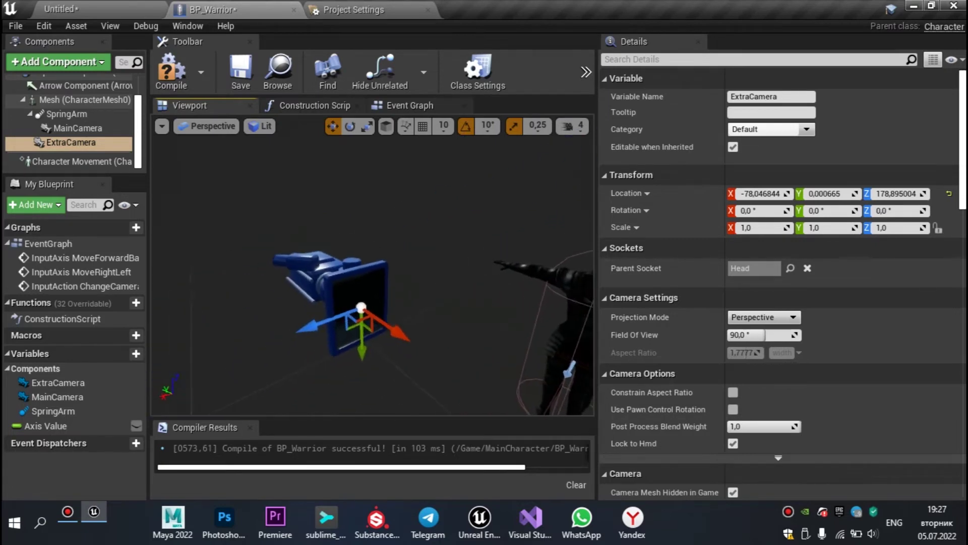
pyautogui.press('e')
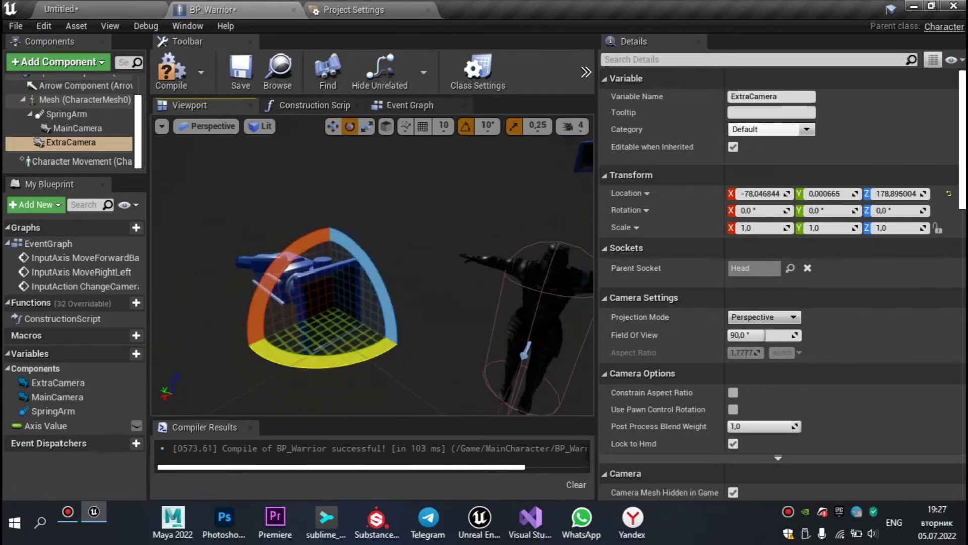
pyautogui.moveTo(396, 333); pyautogui.dragTo(406, 348)
pyautogui.hotkey('ctrl', 'z')
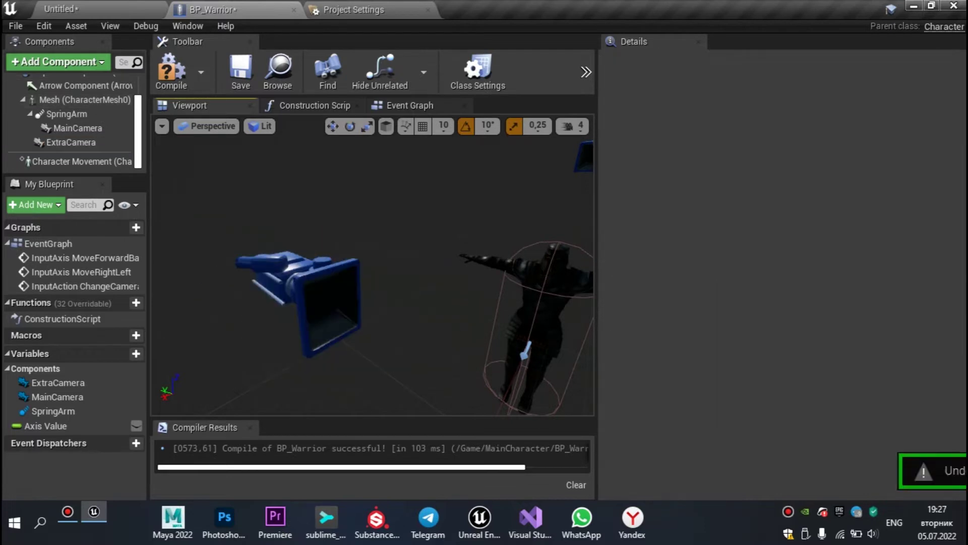
pyautogui.hotkey('ctrl', 'z')
pyautogui.press('w')
pyautogui.moveTo(373, 273)
pyautogui.keyDown('alt'); pyautogui.mouseDown()
pyautogui.moveTo(383, 273)
pyautogui.moveTo(376, 254)
pyautogui.moveTo(445, 283)
pyautogui.mouseUp(); pyautogui.keyUp('alt')
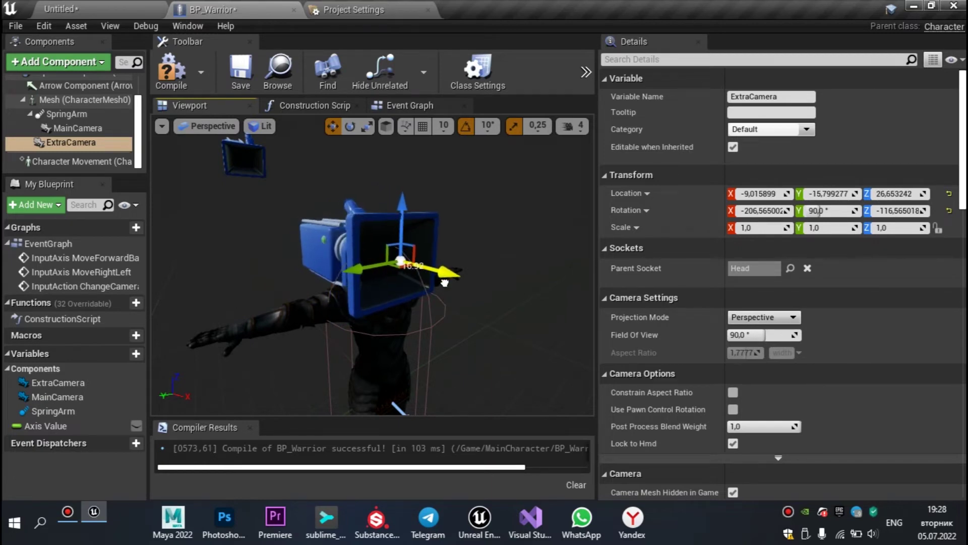
pyautogui.moveTo(445, 283); pyautogui.dragTo(434, 280)
pyautogui.scroll(5, 434, 280)
pyautogui.press('f')
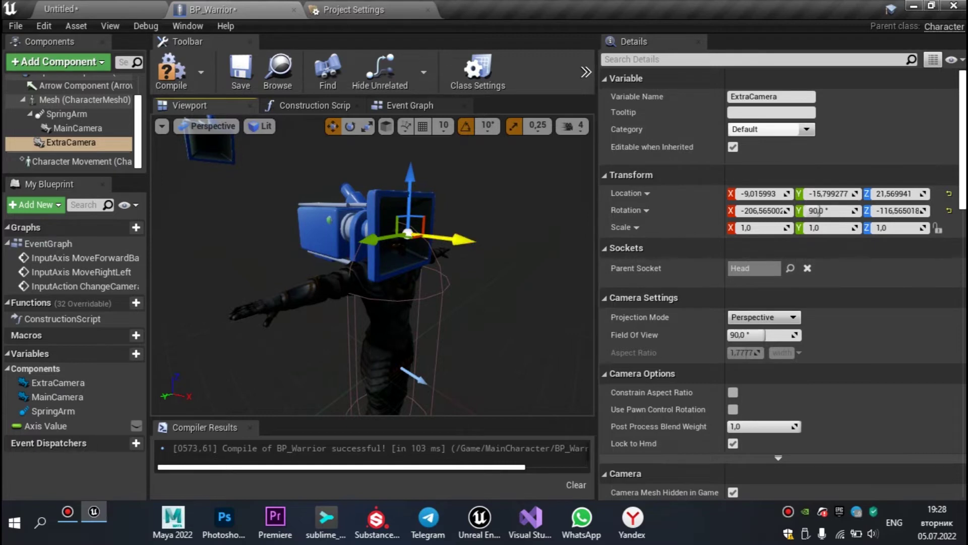
pyautogui.click(172, 71)
pyautogui.click(241, 71)
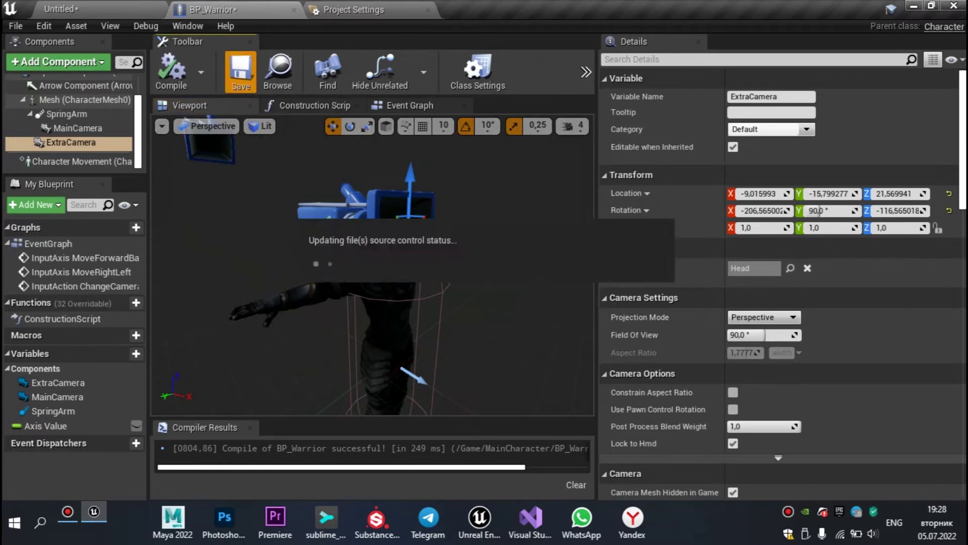
# - Connect Flip Flop's A output to a Deactivate node targeting MainCamera
pyautogui.click(426, 106)
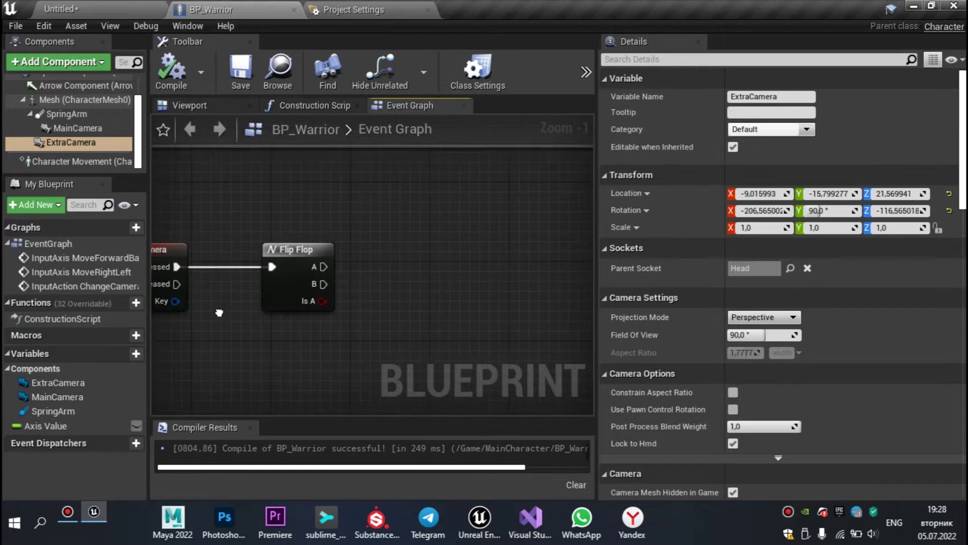
pyautogui.moveTo(216, 309); pyautogui.dragTo(302, 307, button='right')
pyautogui.moveTo(194, 329); pyautogui.dragTo(187, 330, button='right')
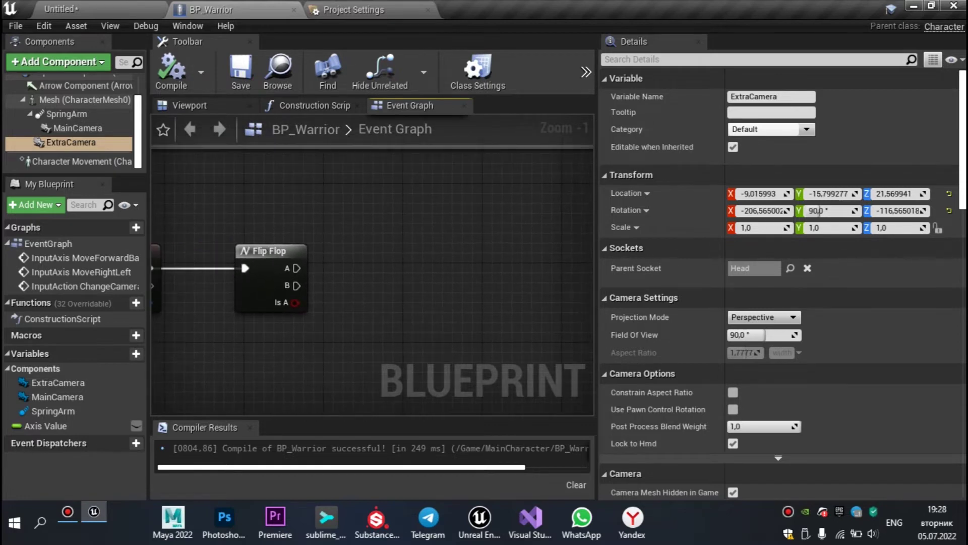
pyautogui.moveTo(296, 267); pyautogui.dragTo(397, 244)
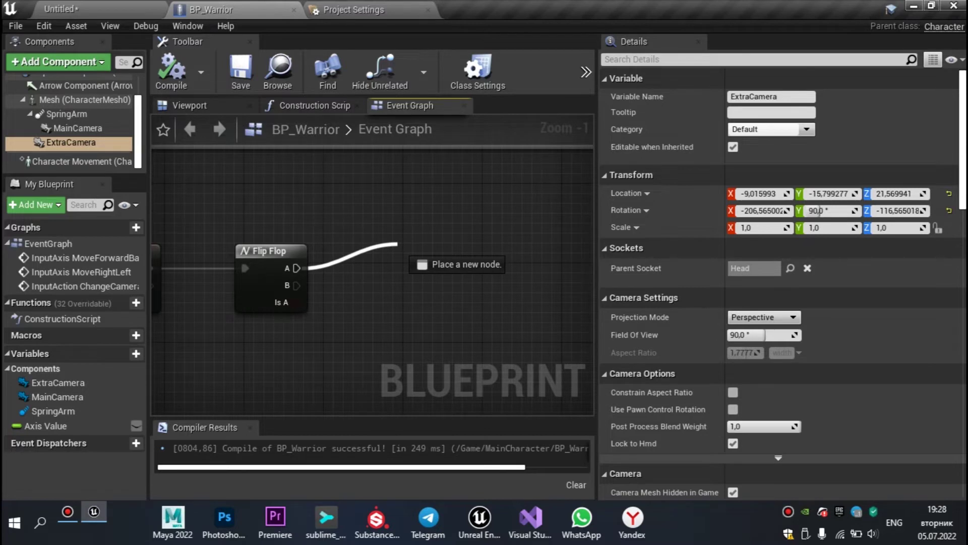
pyautogui.moveTo(397, 244); pyautogui.dragTo(397, 244)
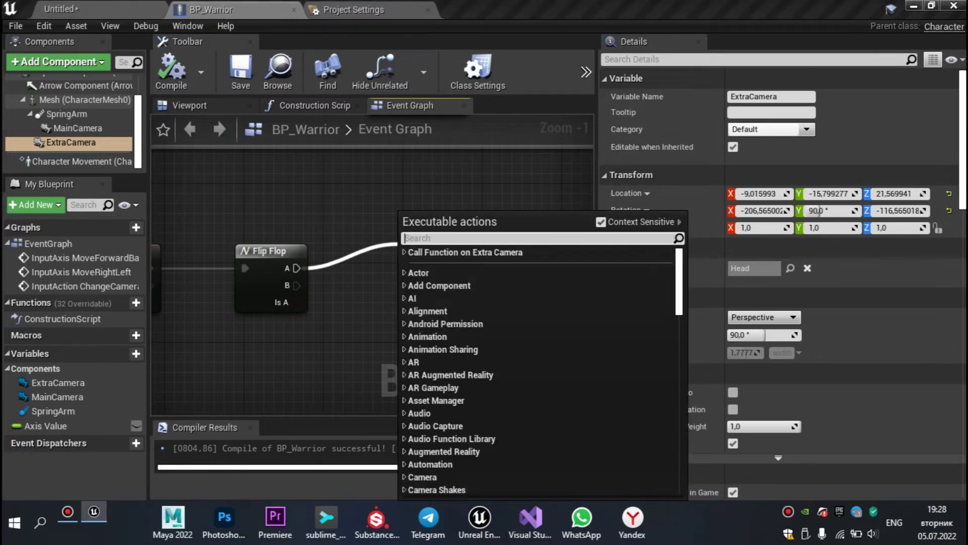
pyautogui.write('Deacti')
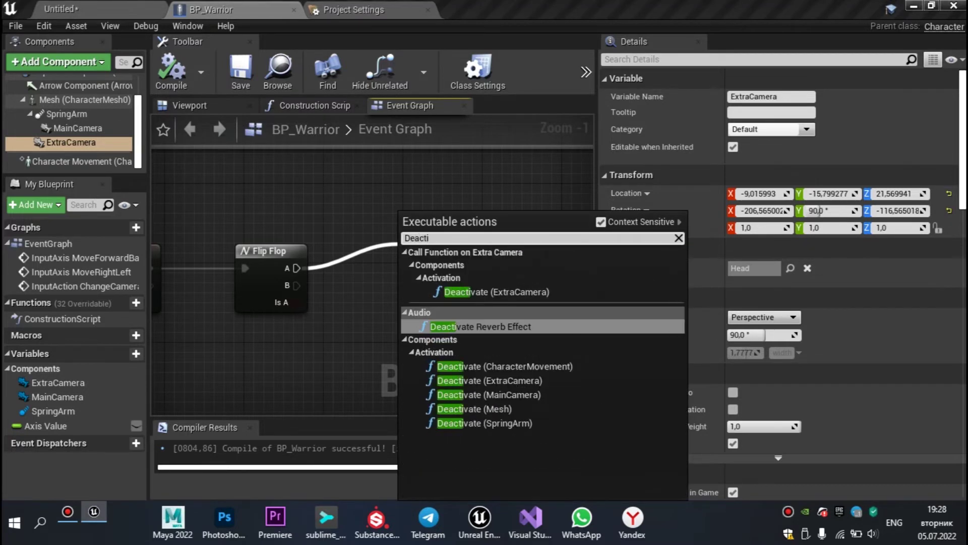
pyautogui.press('Down')
pyautogui.press('Down')
pyautogui.press('Down')
pyautogui.press('Down')
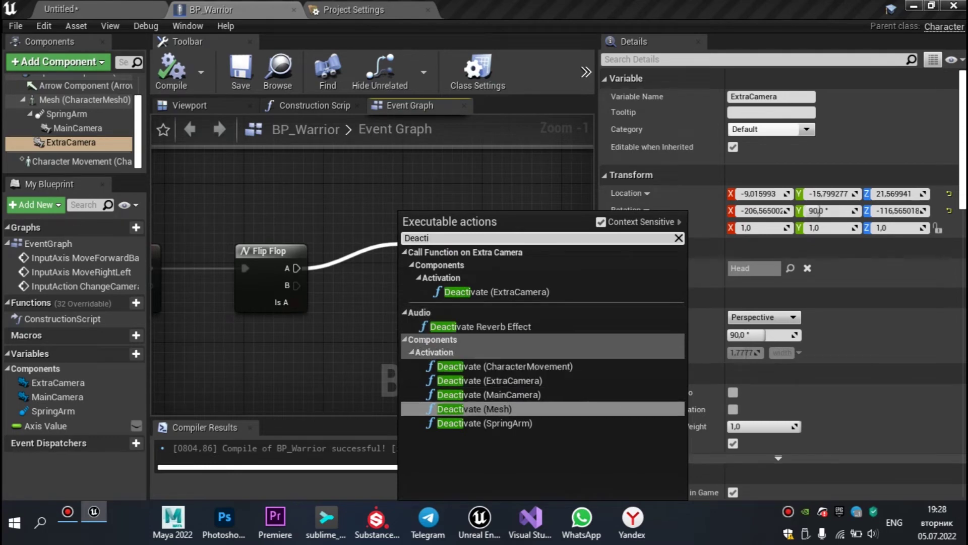
pyautogui.press('Up')
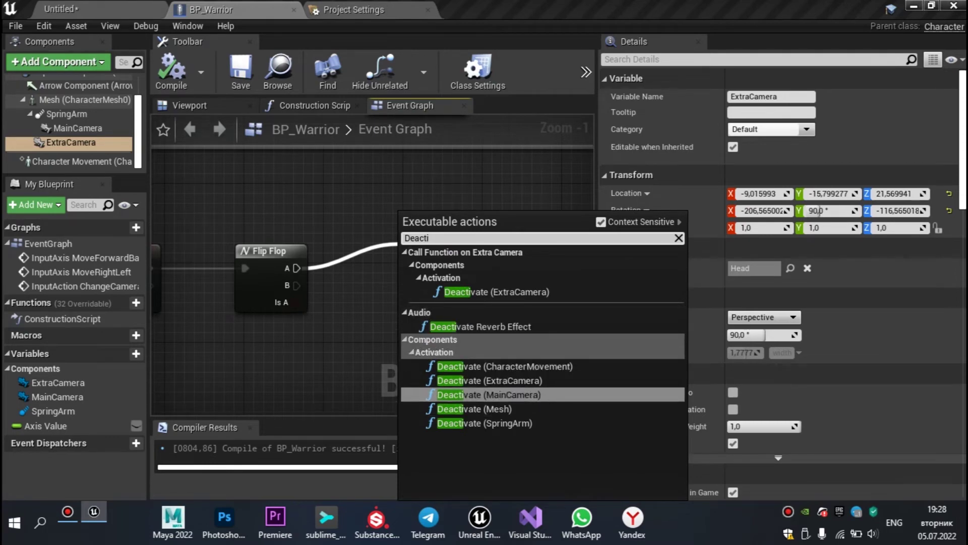
pyautogui.press('Return')
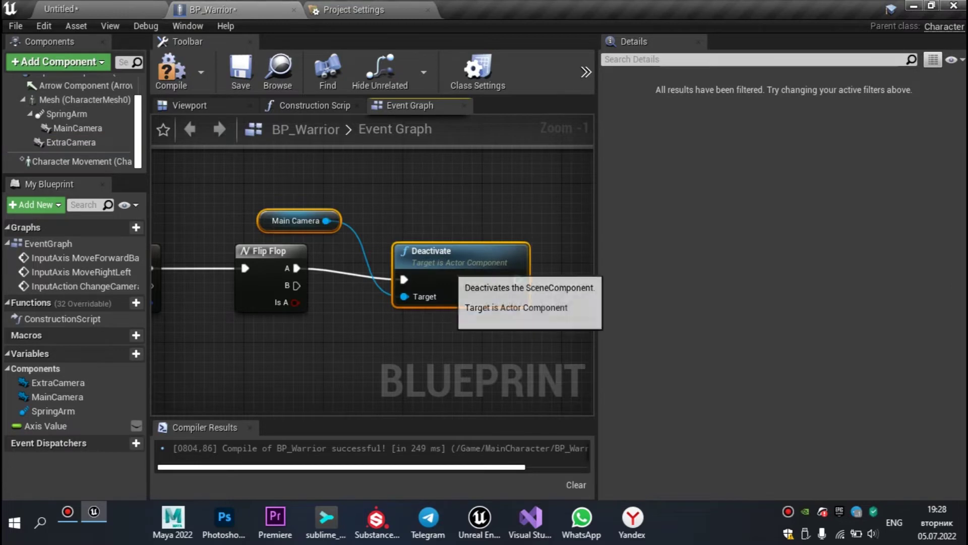
pyautogui.press('Escape')
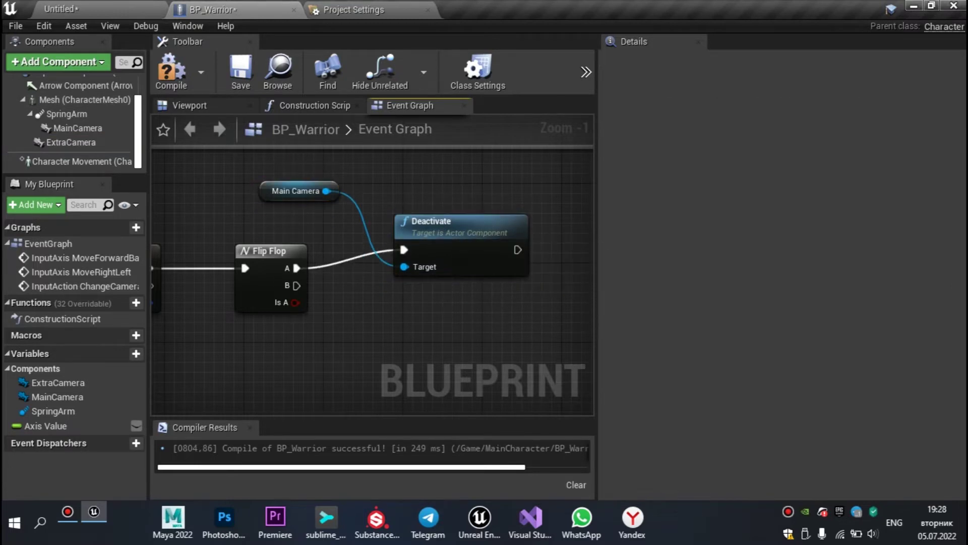
# - Chain an Activate (ExtraCamera) node after Deactivate and save BP_Warrior
pyautogui.moveTo(434, 313); pyautogui.dragTo(307, 303, button='right')
pyautogui.moveTo(388, 238); pyautogui.dragTo(500, 239)
pyautogui.write('Activate')
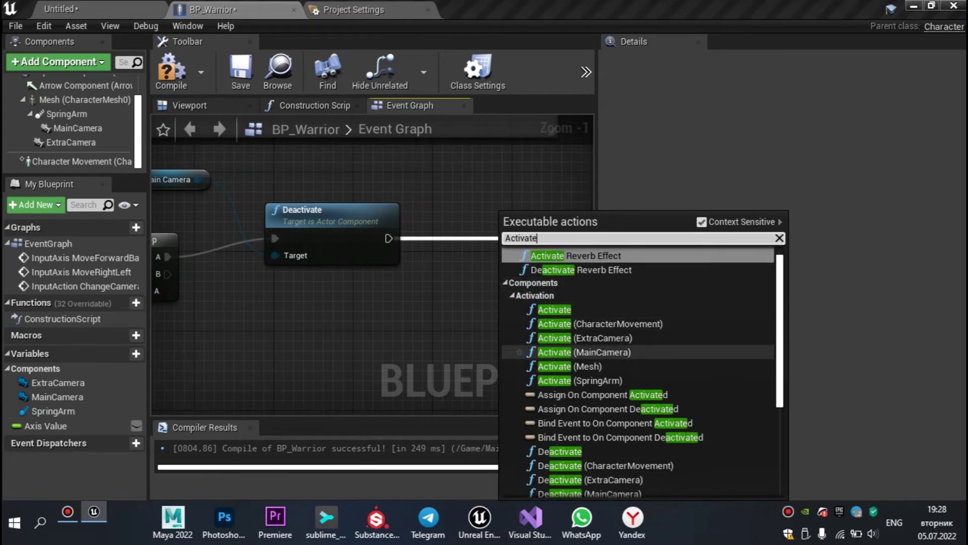
pyautogui.click(585, 338)
pyautogui.click(621, 338)
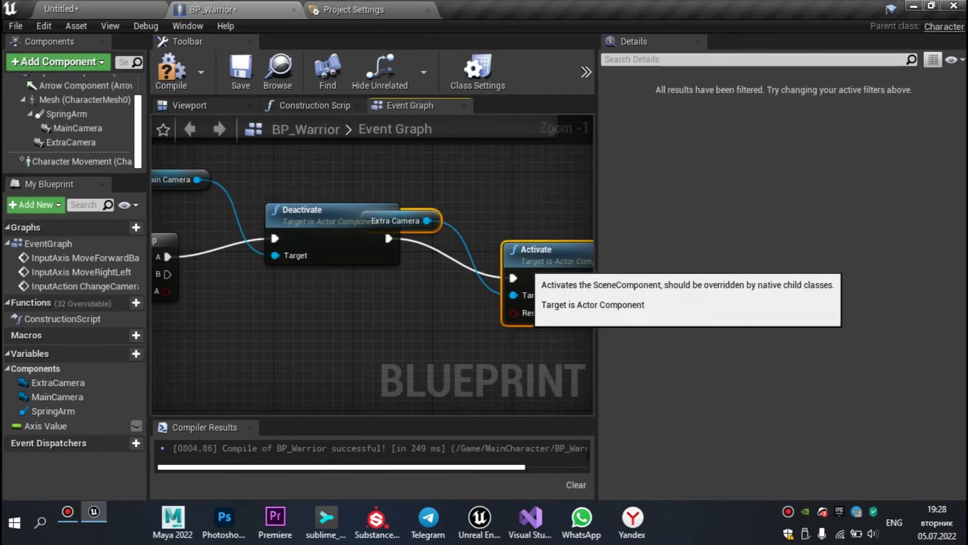
pyautogui.moveTo(535, 250); pyautogui.dragTo(534, 209)
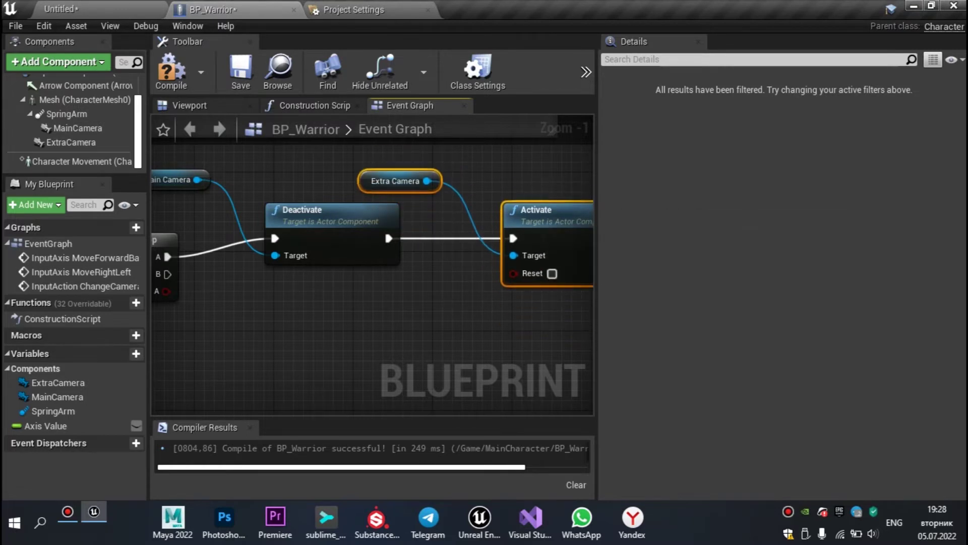
pyautogui.scroll(-1, 398, 291)
pyautogui.click(399, 291)
pyautogui.click(240, 70)
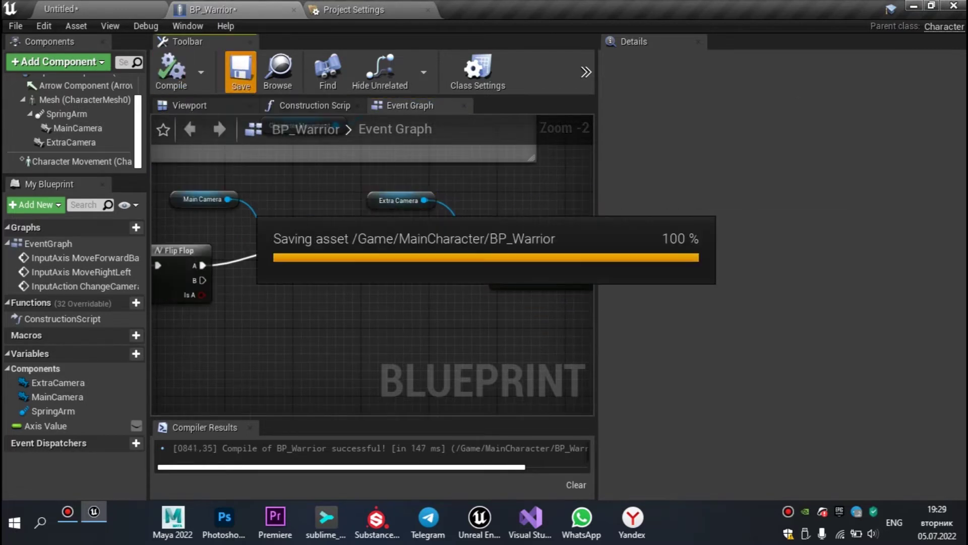
# - Run a play test of the Untitled level with Alt+P, then stop it with Escape
pyautogui.click(61, 10)
pyautogui.hotkey('alt', 'p')
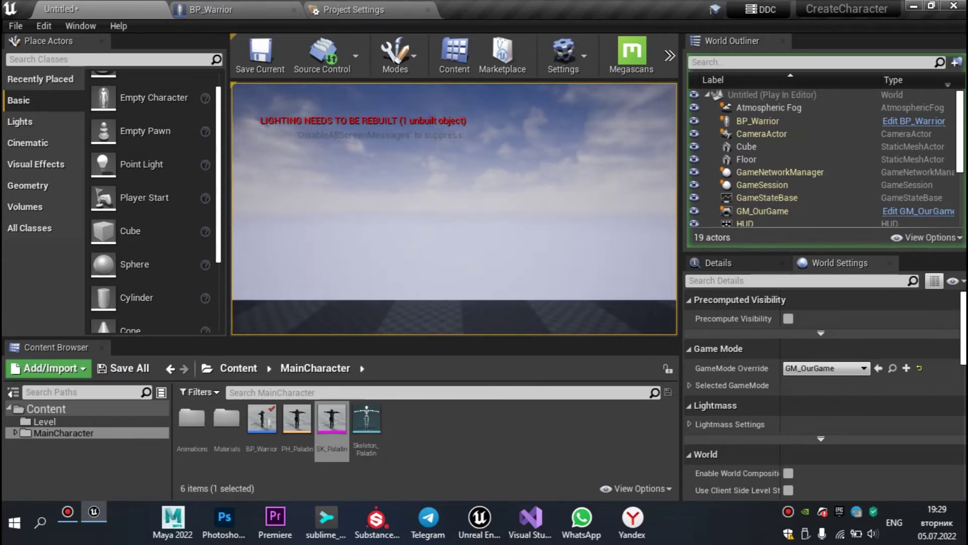
pyautogui.press('Escape')
# - Wire Flip Flop's B output to a Deactivate node targeting Extra Camera
pyautogui.click(211, 9)
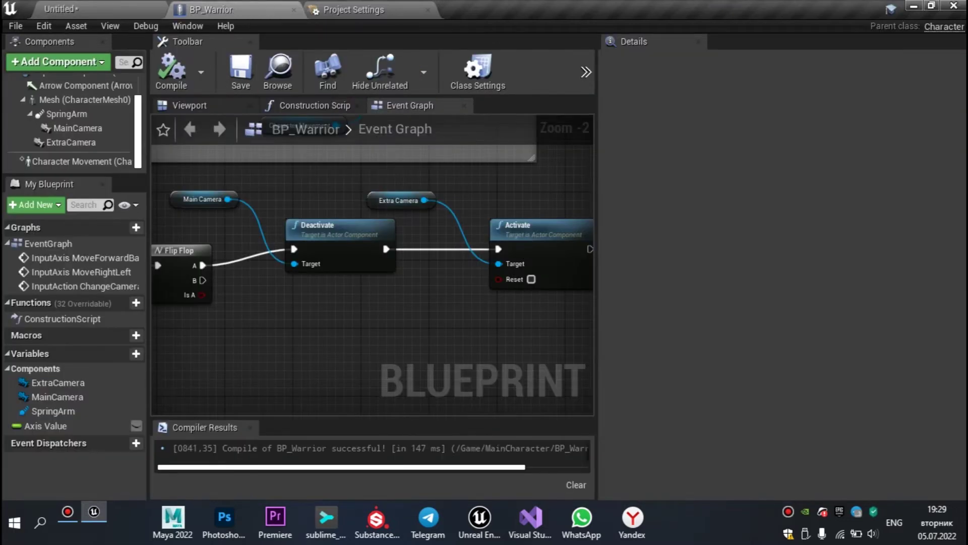
pyautogui.moveTo(235, 274); pyautogui.dragTo(398, 262, button='right')
pyautogui.scroll(1, 398, 263)
pyautogui.moveTo(351, 244); pyautogui.dragTo(420, 329)
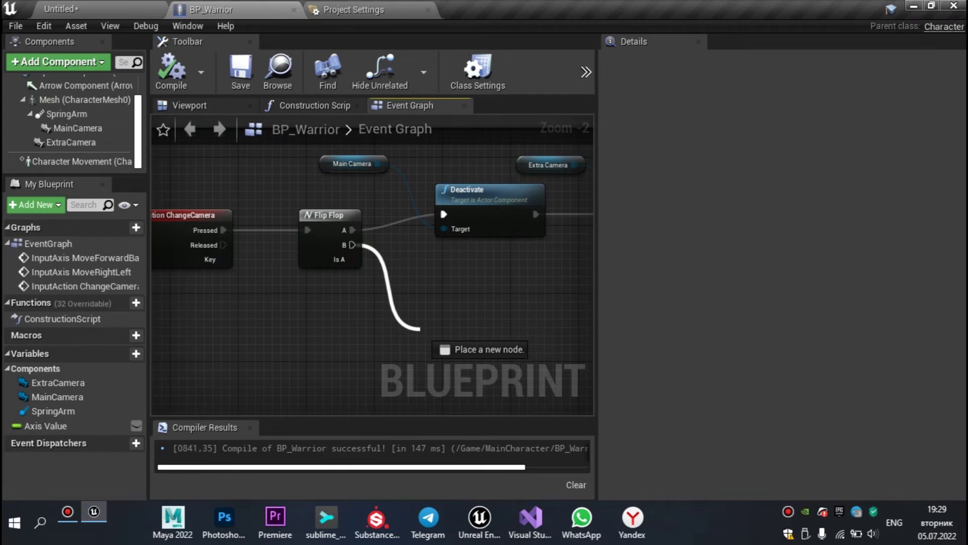
pyautogui.moveTo(420, 329); pyautogui.dragTo(420, 329)
pyautogui.write('Deactiv')
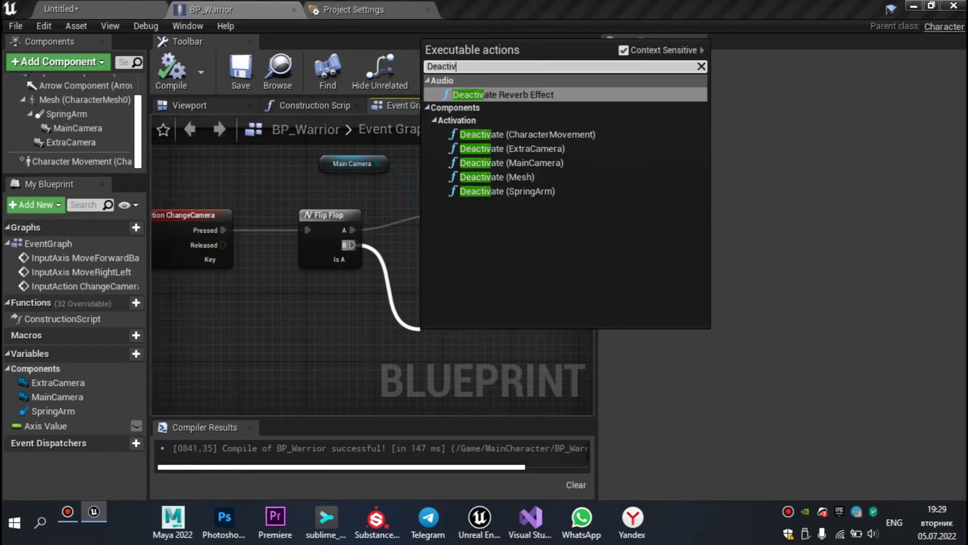
pyautogui.press('Down')
pyautogui.press('Down')
pyautogui.press('Down')
pyautogui.press('Up')
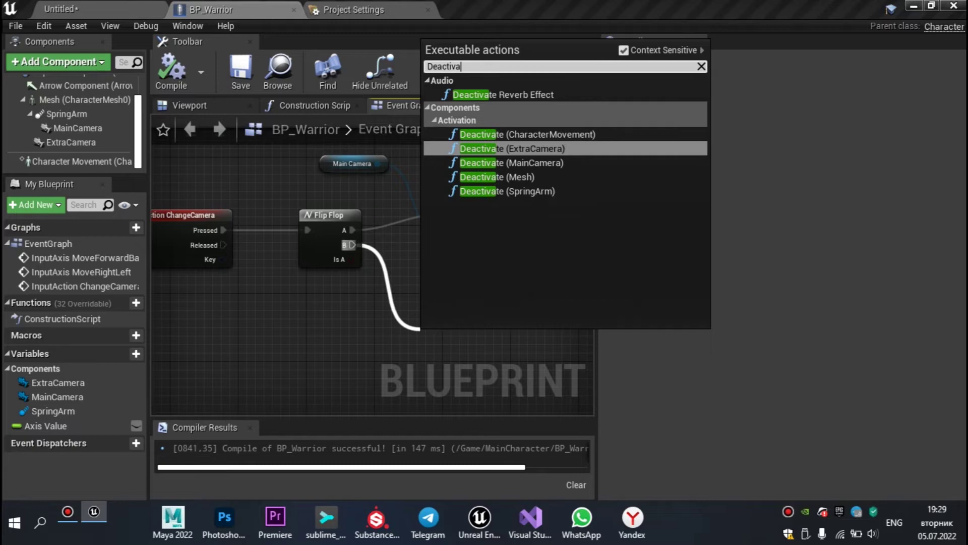
pyautogui.press('Return')
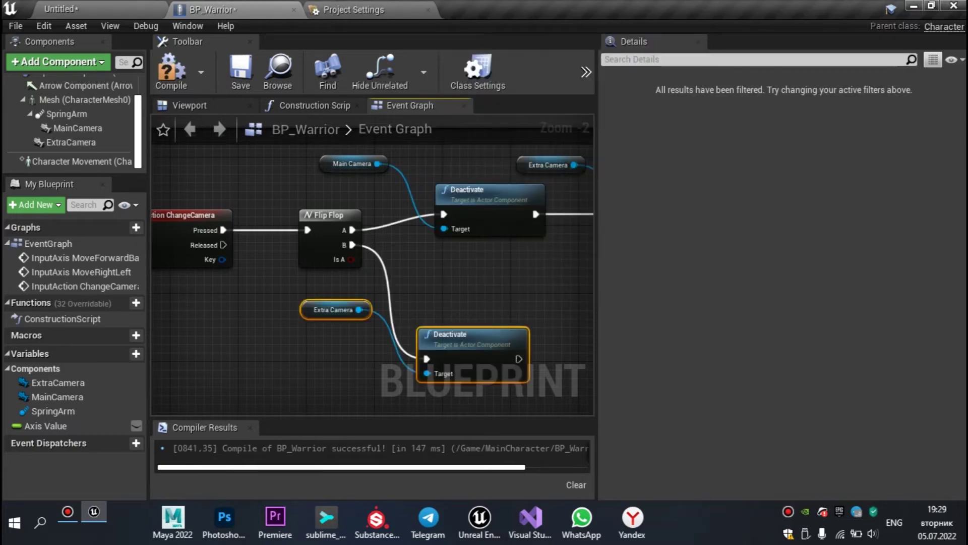
# - Chain an Activate node targeting Main Camera after the Deactivate node
pyautogui.click(504, 282)
pyautogui.moveTo(504, 282); pyautogui.dragTo(280, 252, button='right')
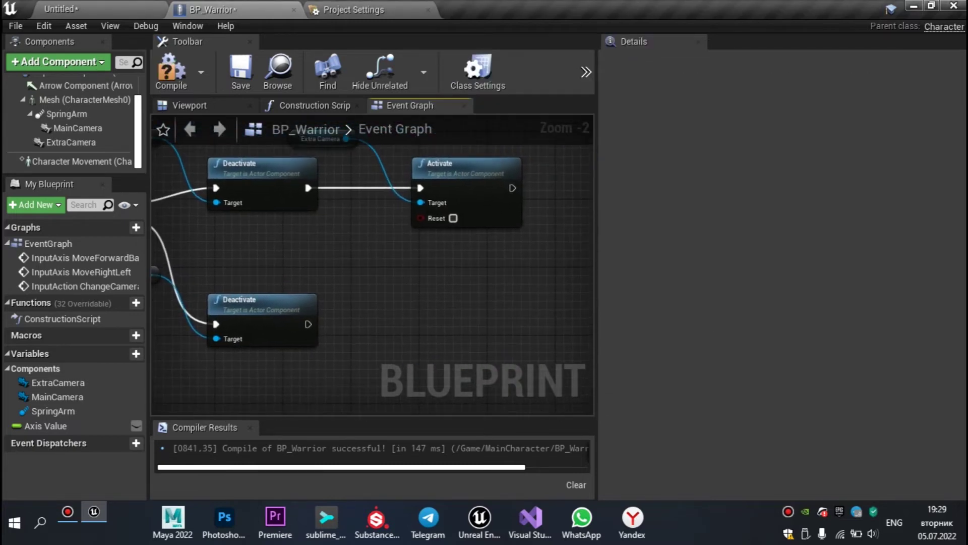
pyautogui.moveTo(308, 324); pyautogui.dragTo(464, 321)
pyautogui.write('Act')
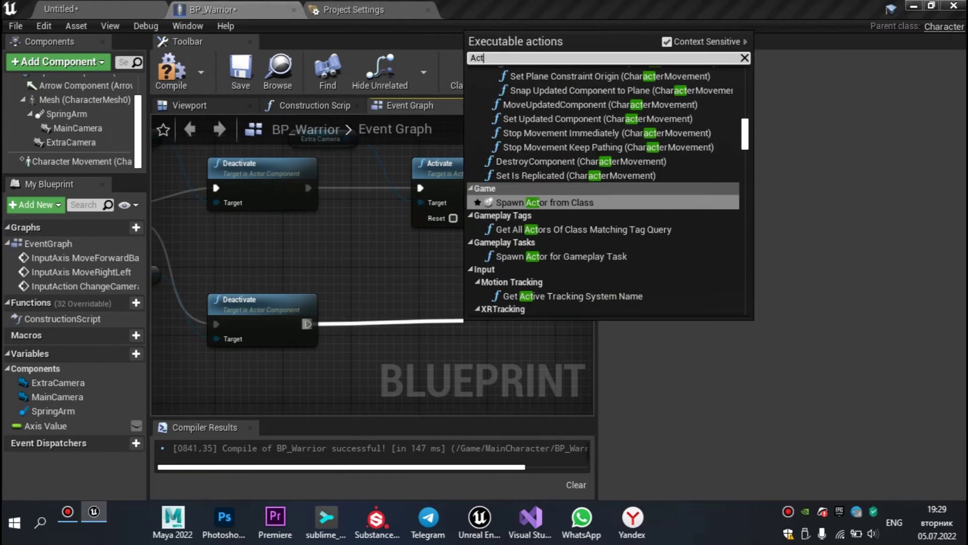
pyautogui.write('ivate')
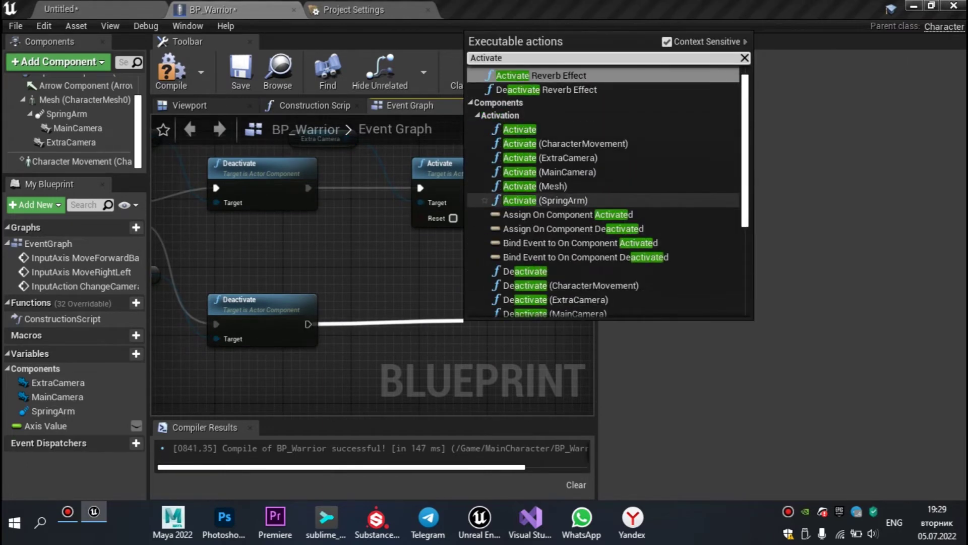
pyautogui.click(550, 172)
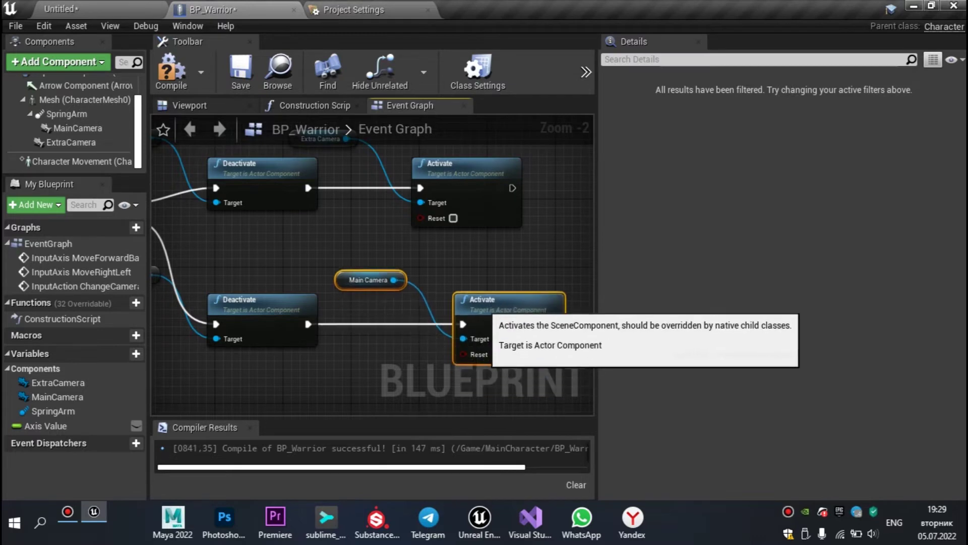
# - Compile and save BP_Warrior, then go back to the Untitled level
pyautogui.press('F7')
pyautogui.hotkey('ctrl', 's')
pyautogui.click(126, 9)
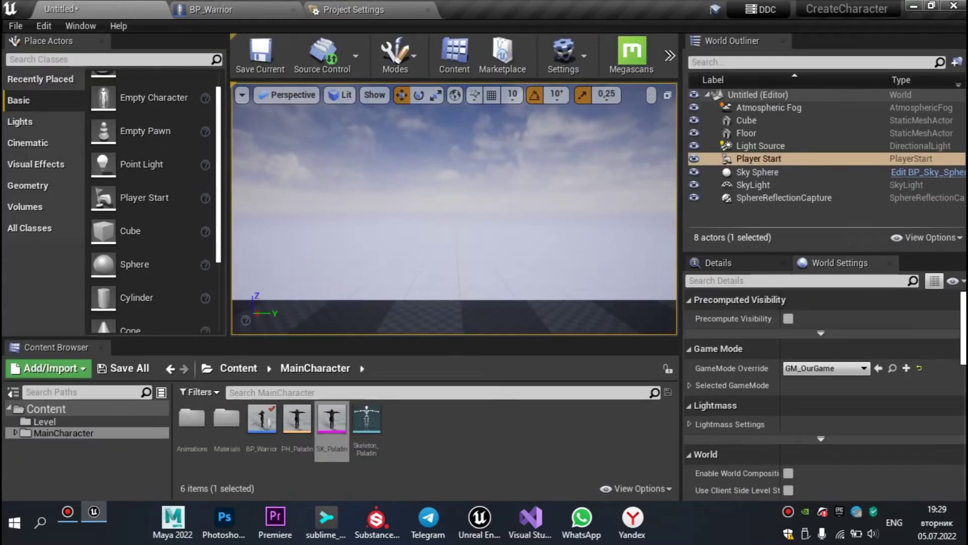
pyautogui.hotkey('alt', 'p')
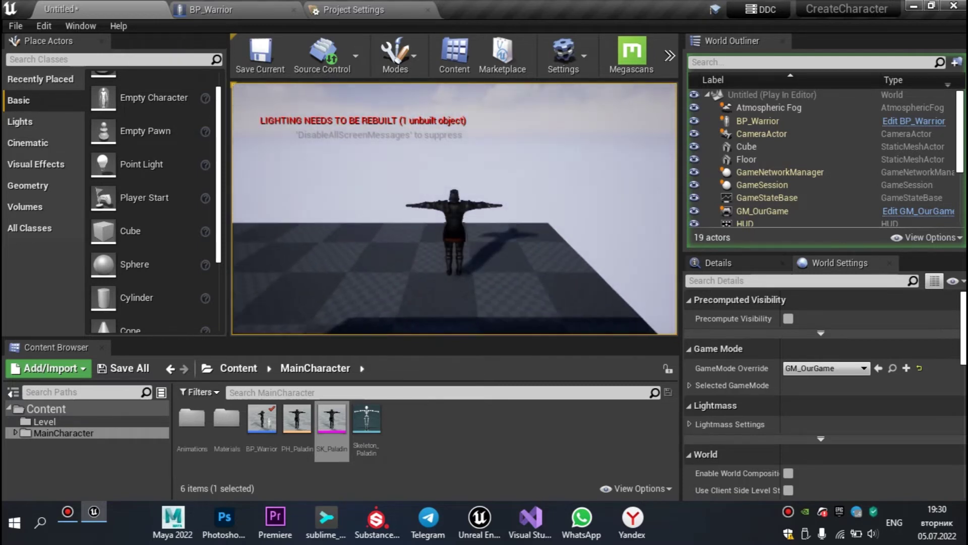
pyautogui.press('Escape')
pyautogui.press('f')
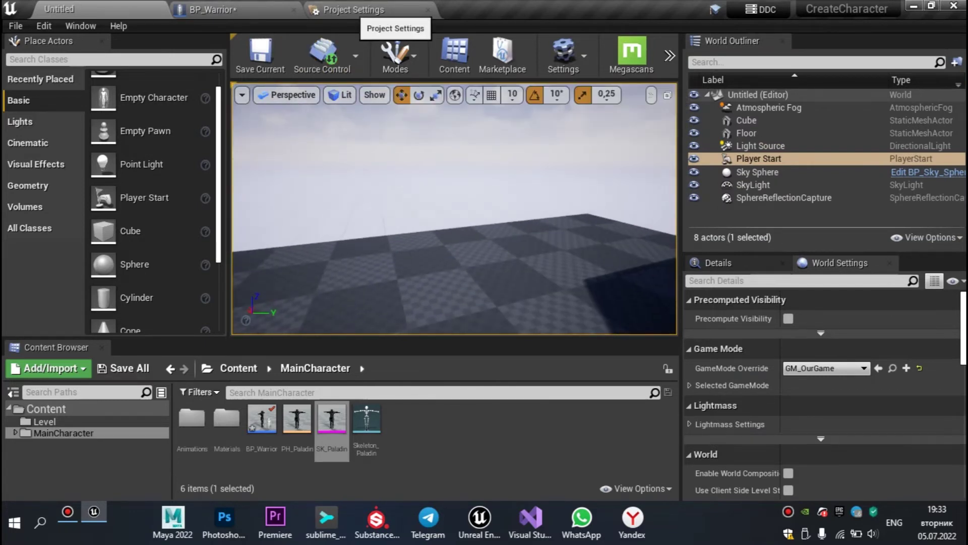
# - Add a new axis mapping in Project Settings Input and name it LookUpDown
pyautogui.click(354, 9)
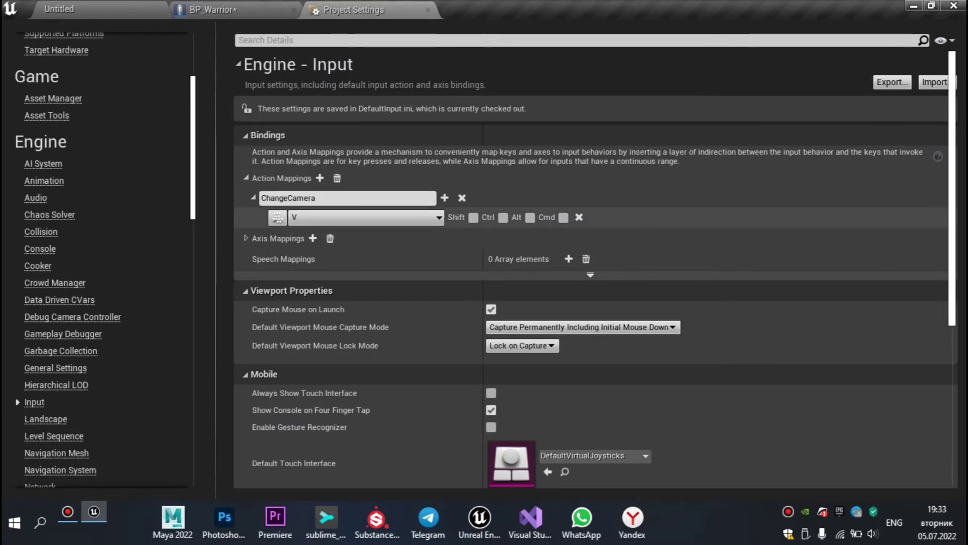
pyautogui.click(247, 178)
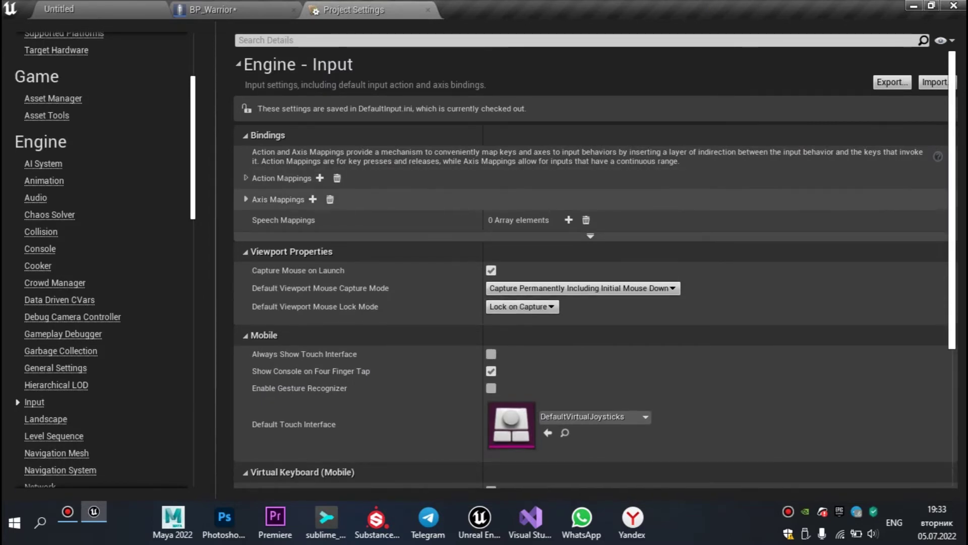
pyautogui.click(246, 199)
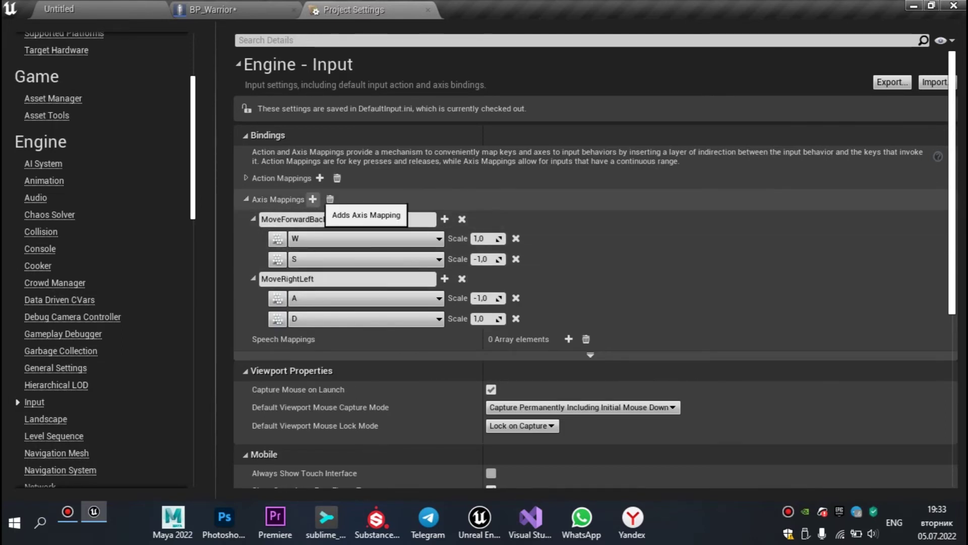
pyautogui.click(313, 199)
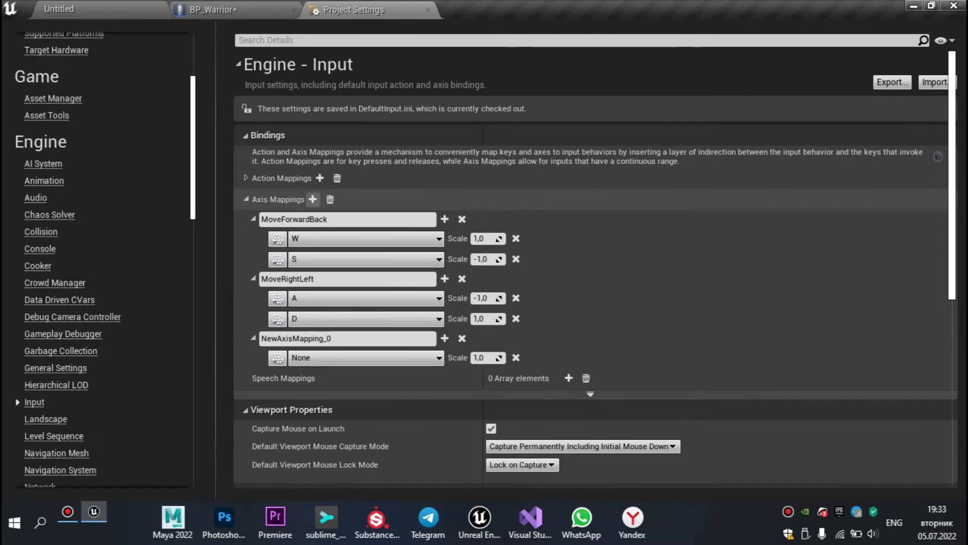
pyautogui.hotkey('ctrl', 'a')
pyautogui.press('BackSpace')
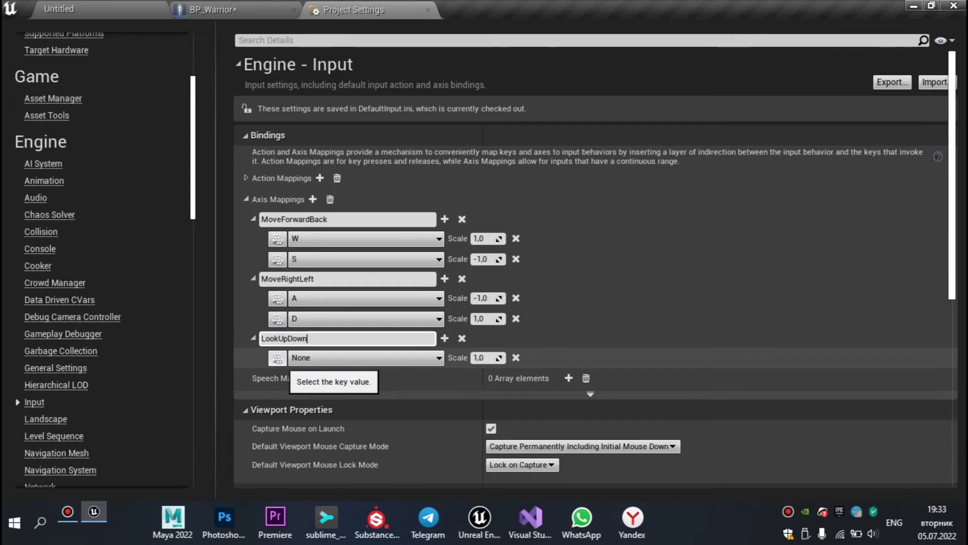
pyautogui.press('Return')
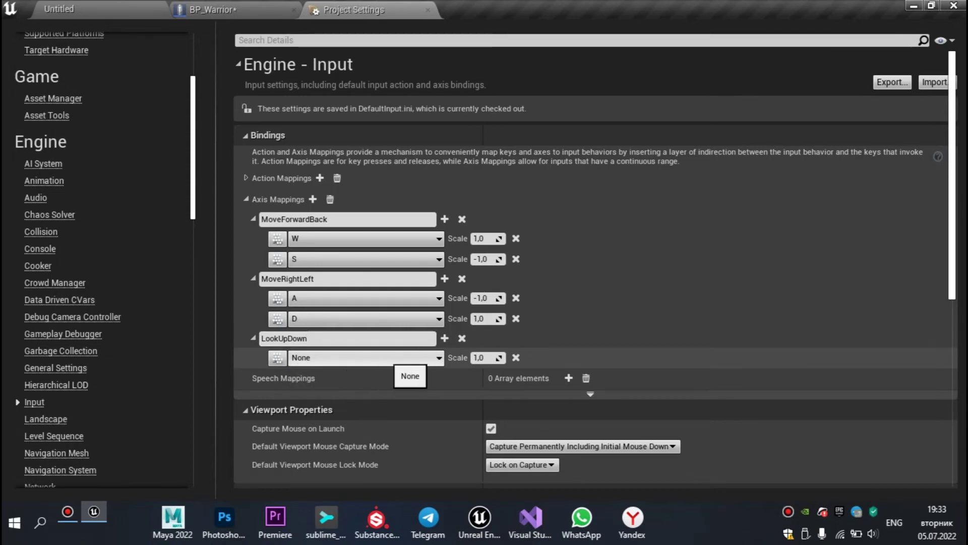
# - Bind LookUpDown to Mouse Y with a scale of -1,0
pyautogui.click(398, 358)
pyautogui.write('M')
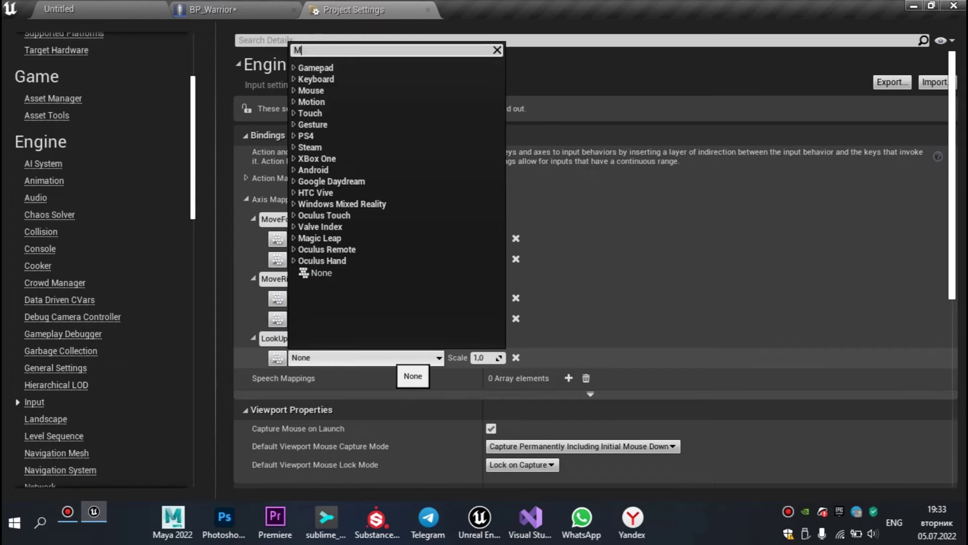
pyautogui.write('ou')
pyautogui.press('Down')
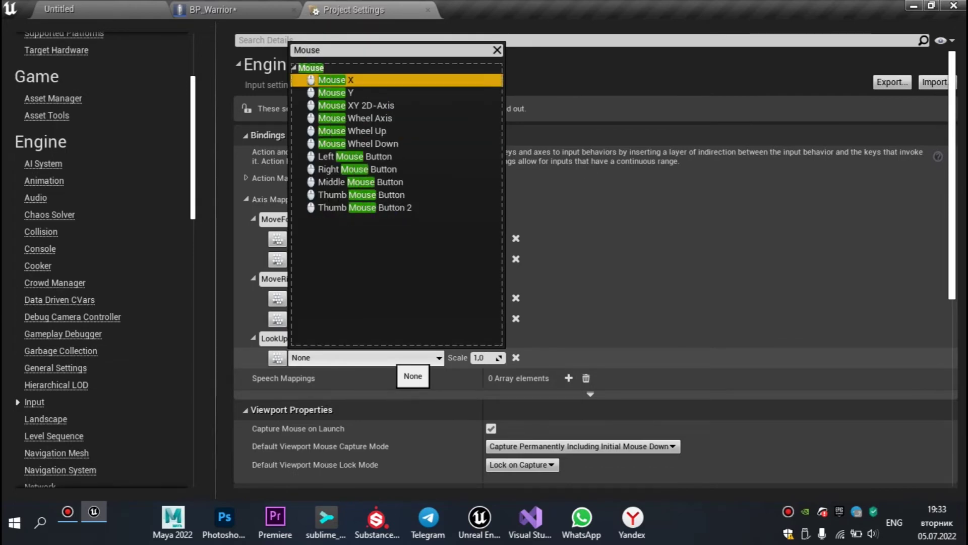
pyautogui.press('Down')
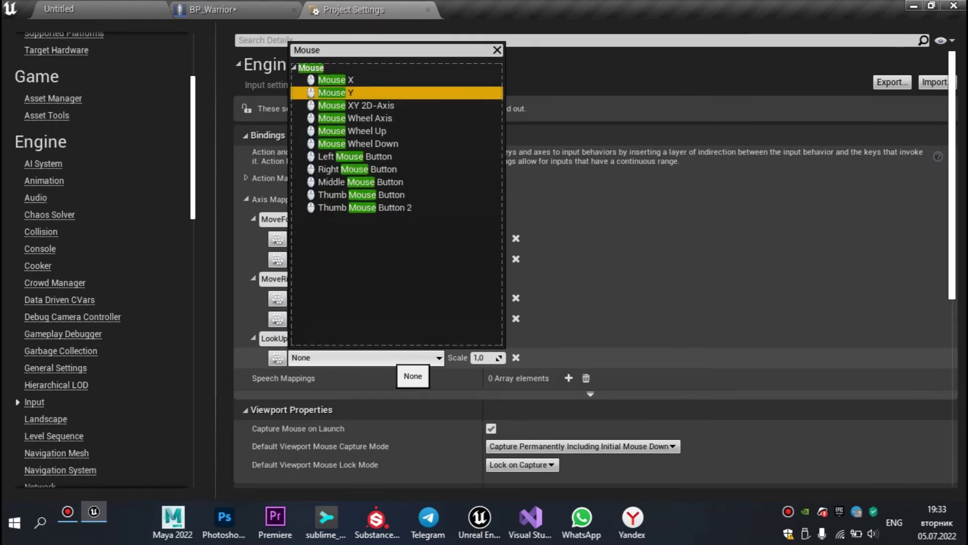
pyautogui.press('Return')
pyautogui.press('Tab')
pyautogui.write('-1')
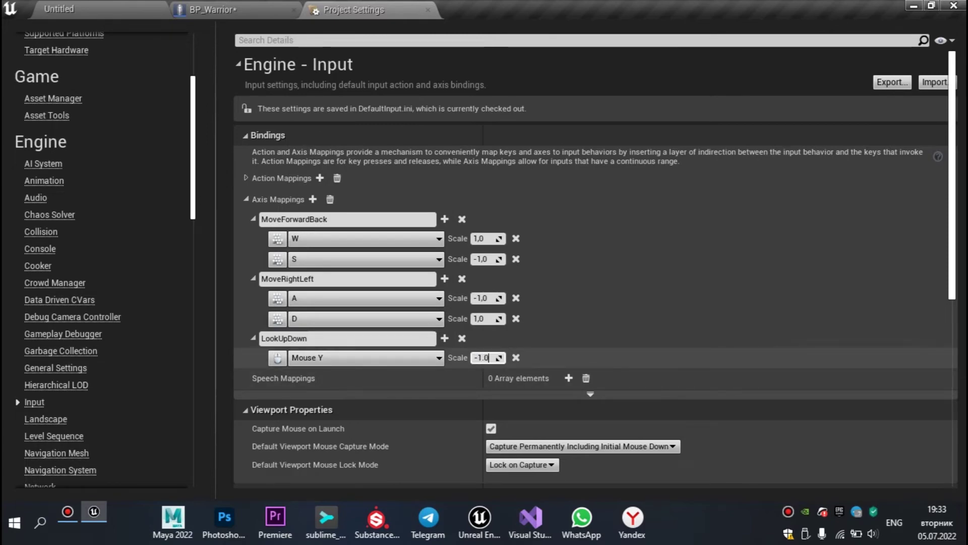
pyautogui.press('Return')
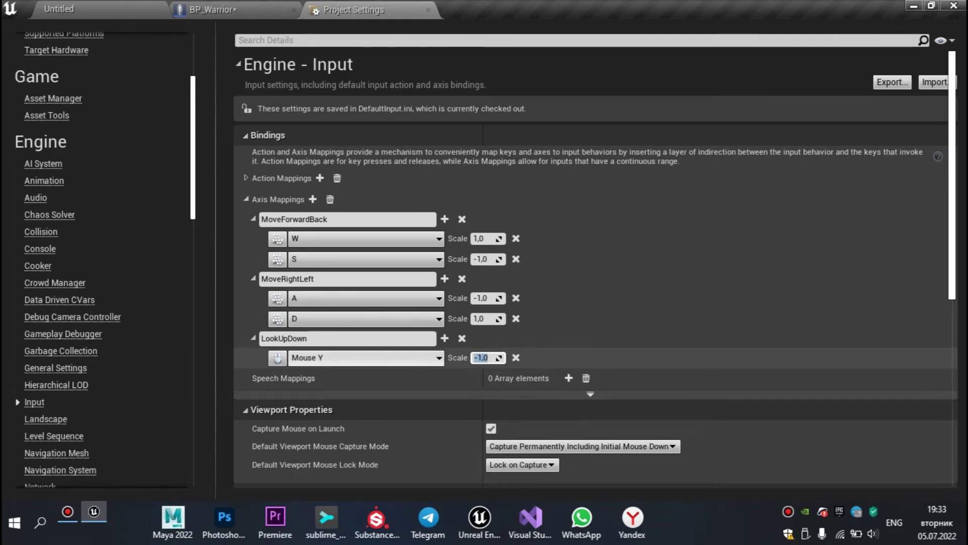
# - Add a LookLeftRight axis mapping bound to Mouse X at scale 1,0
pyautogui.scroll(-2, 348, 227)
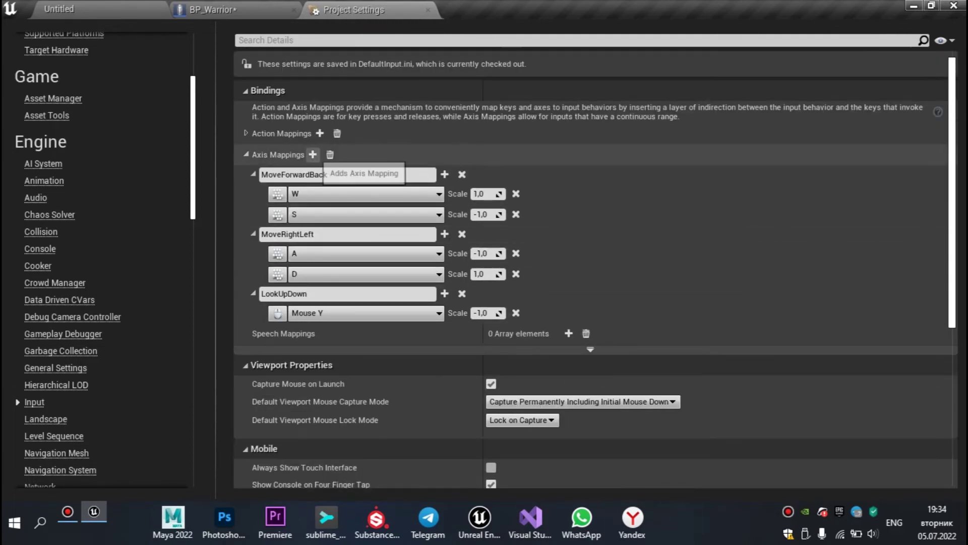
pyautogui.click(313, 154)
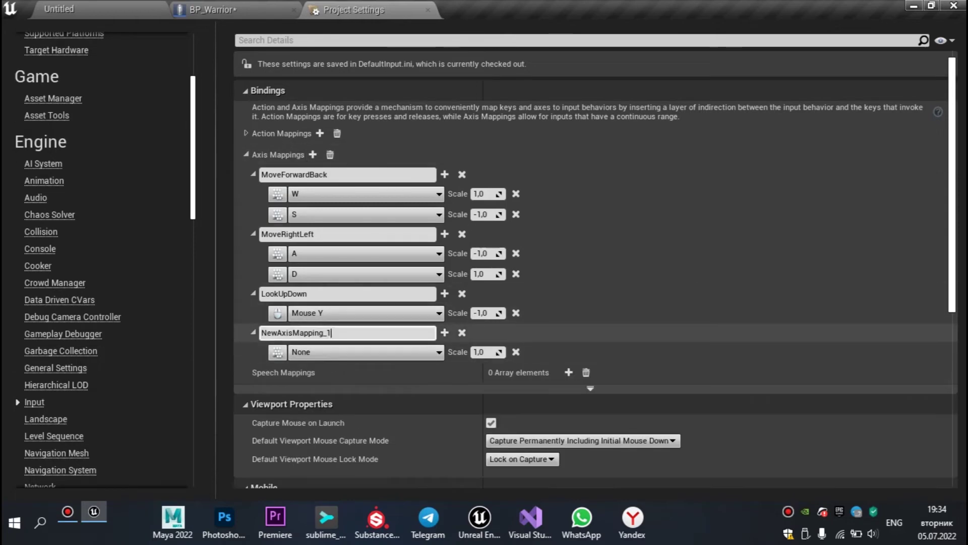
pyautogui.press('BackSpace')
pyautogui.write('LookLeft')
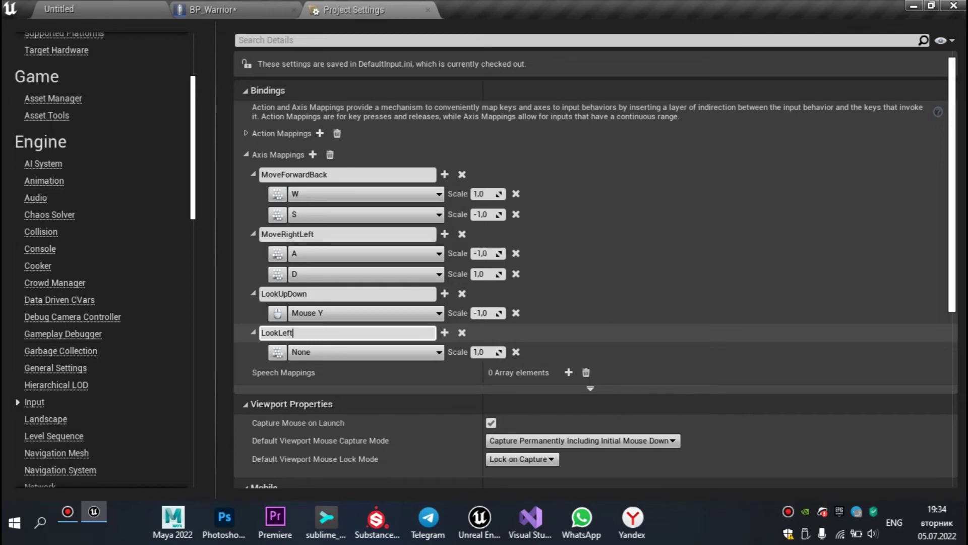
pyautogui.write('Right')
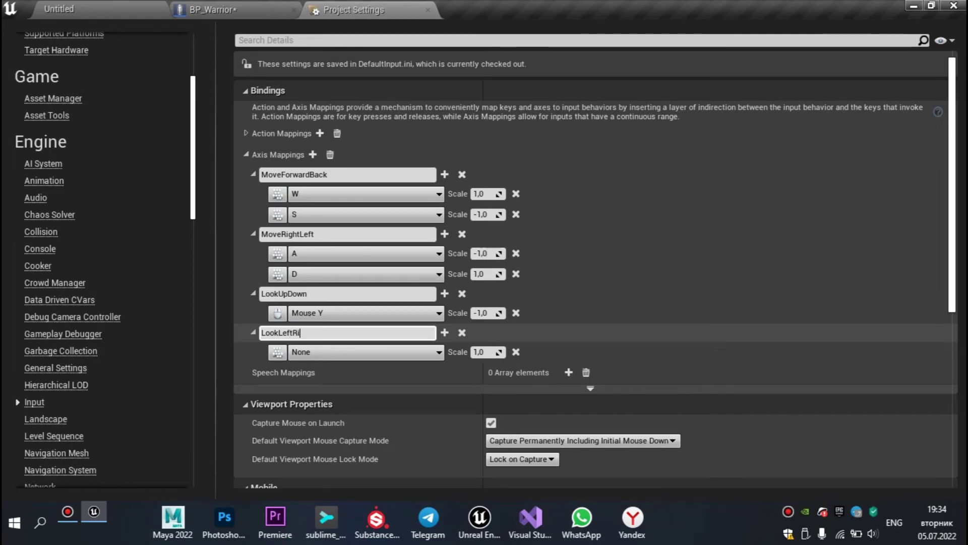
pyautogui.press('Return')
pyautogui.click(365, 351)
pyautogui.write('Mouse')
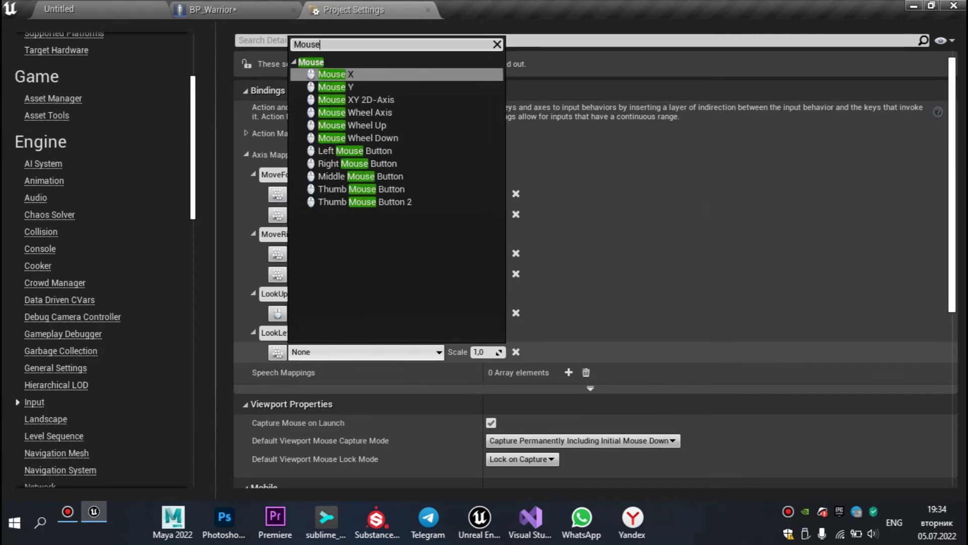
pyautogui.click(332, 74)
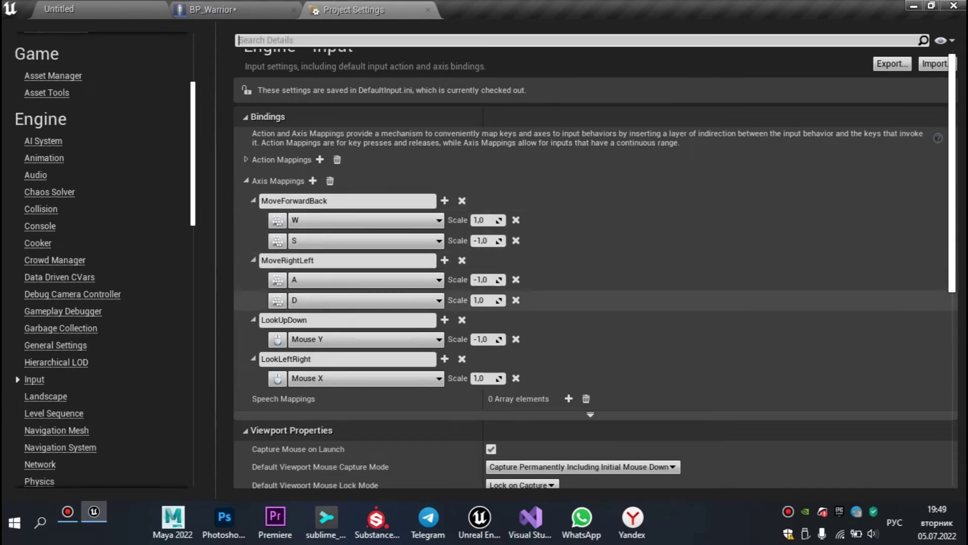
pyautogui.scroll(-1, 590, 303)
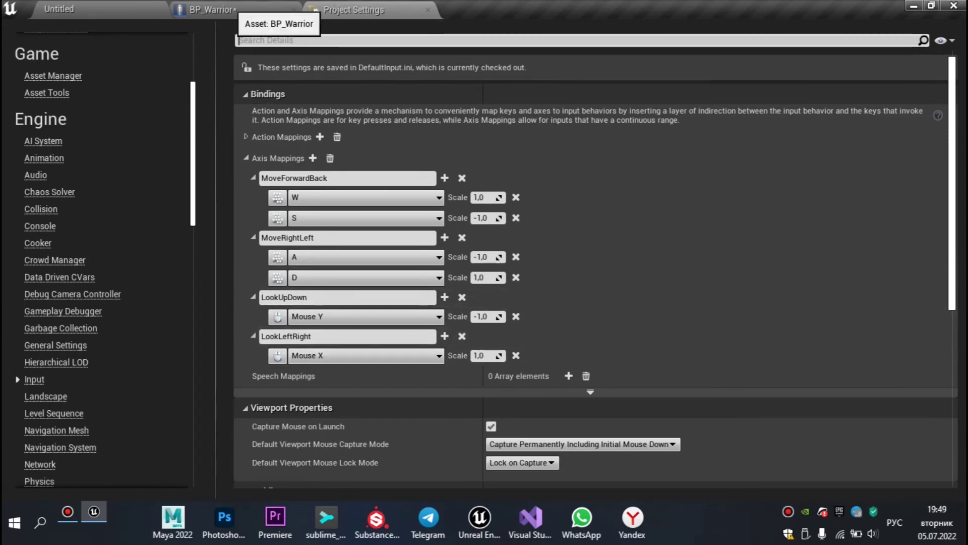
# - Return to BP_Warrior's Event Graph and pan to empty space below the ChangeCamera group
pyautogui.click(217, 10)
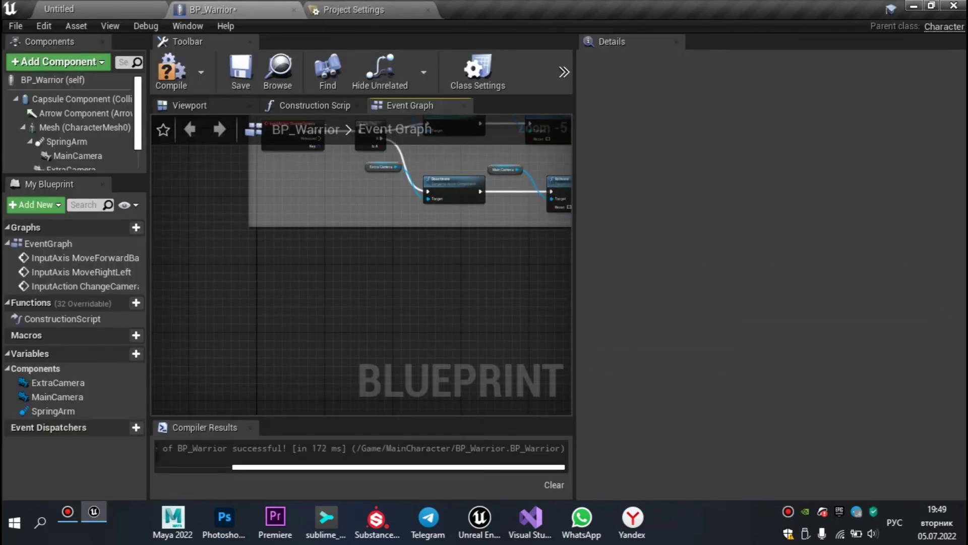
pyautogui.moveTo(274, 258); pyautogui.dragTo(278, 326, button='right')
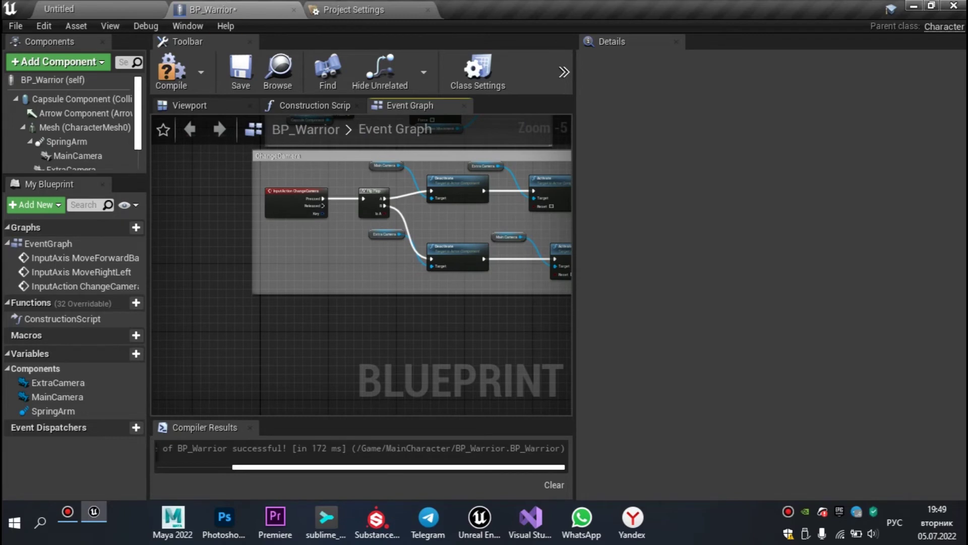
pyautogui.moveTo(282, 227); pyautogui.dragTo(256, 273, button='right')
pyautogui.scroll(2, 241, 229)
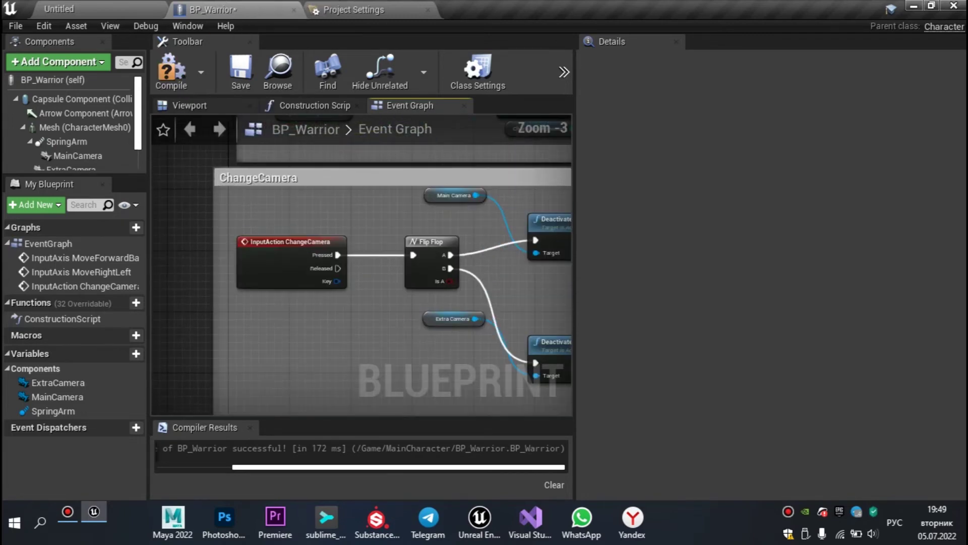
pyautogui.scroll(-1, 240, 229)
pyautogui.moveTo(269, 186); pyautogui.dragTo(250, 213, button='right')
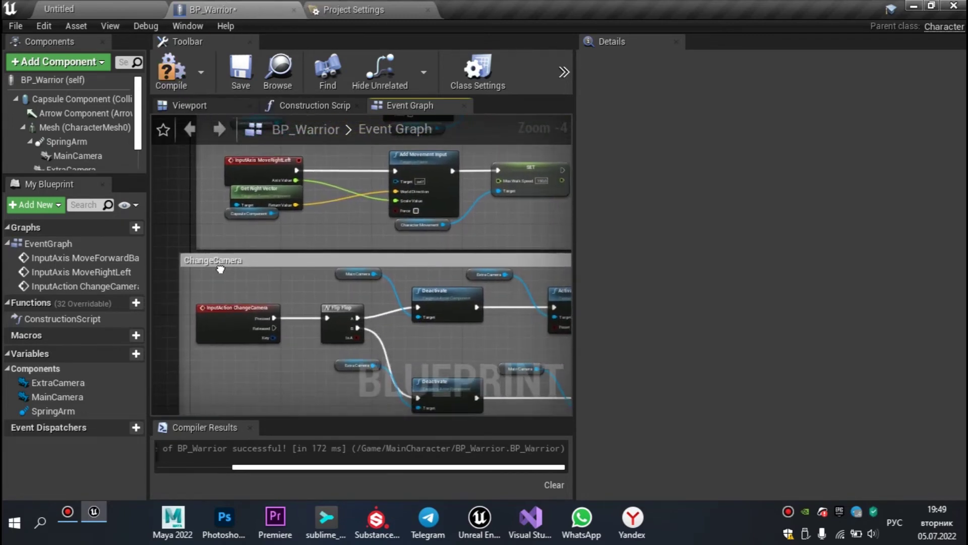
pyautogui.click(242, 204)
pyautogui.moveTo(383, 303)
pyautogui.mouseDown(button='right')
pyautogui.moveTo(235, 303)
pyautogui.moveTo(476, 327)
pyautogui.mouseUp(button='right')
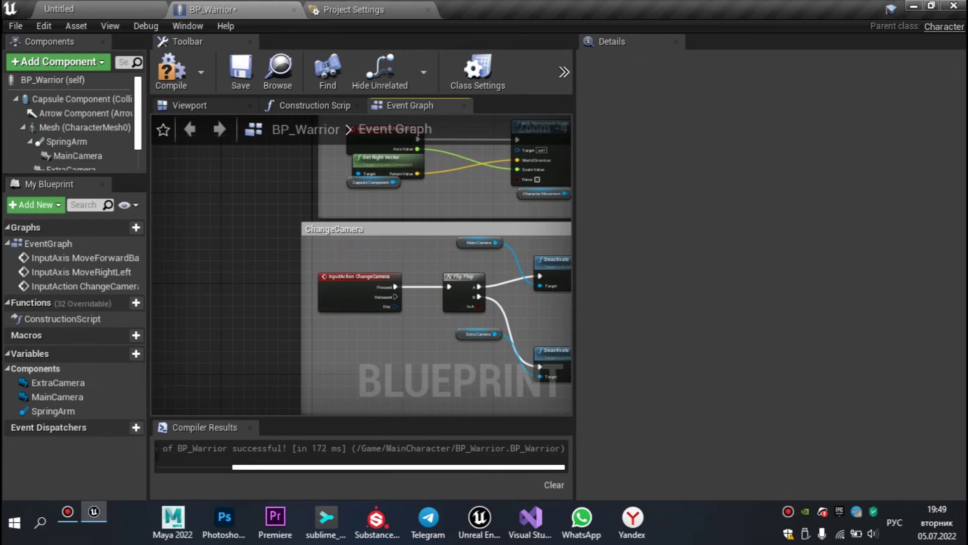
pyautogui.scroll(1, 363, 252)
pyautogui.moveTo(363, 428)
pyautogui.mouseDown(button='right')
pyautogui.moveTo(302, 338)
pyautogui.moveTo(294, 257)
pyautogui.mouseUp(button='right')
pyautogui.scroll(-1, 303, 338)
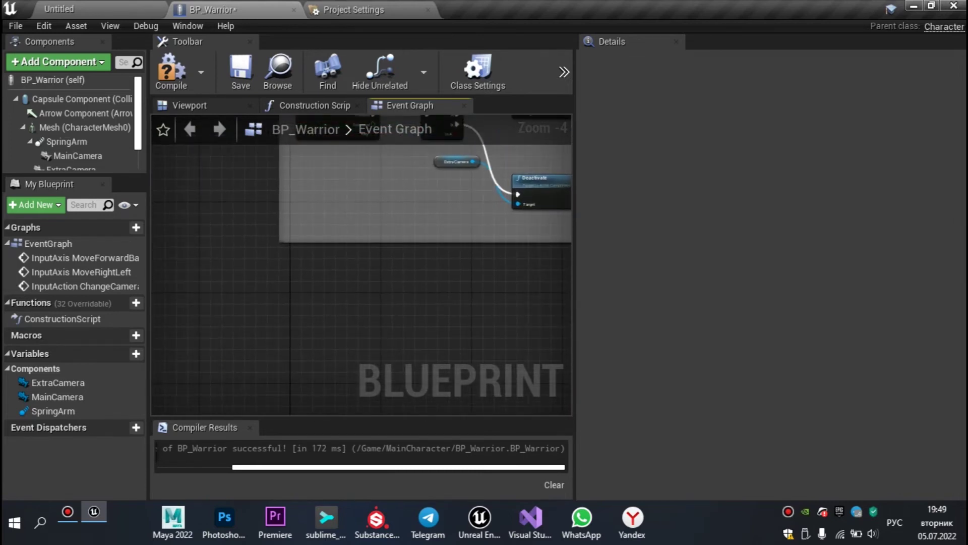
pyautogui.rightClick(289, 302)
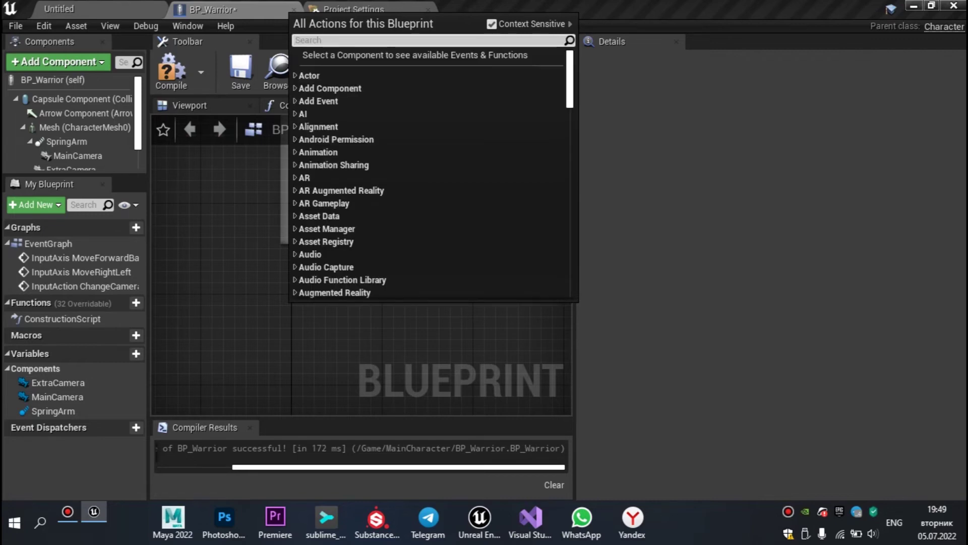
# - Add an InputAxis LookUpDown event and search 'Add Controller' from its exec pin
pyautogui.write('Up')
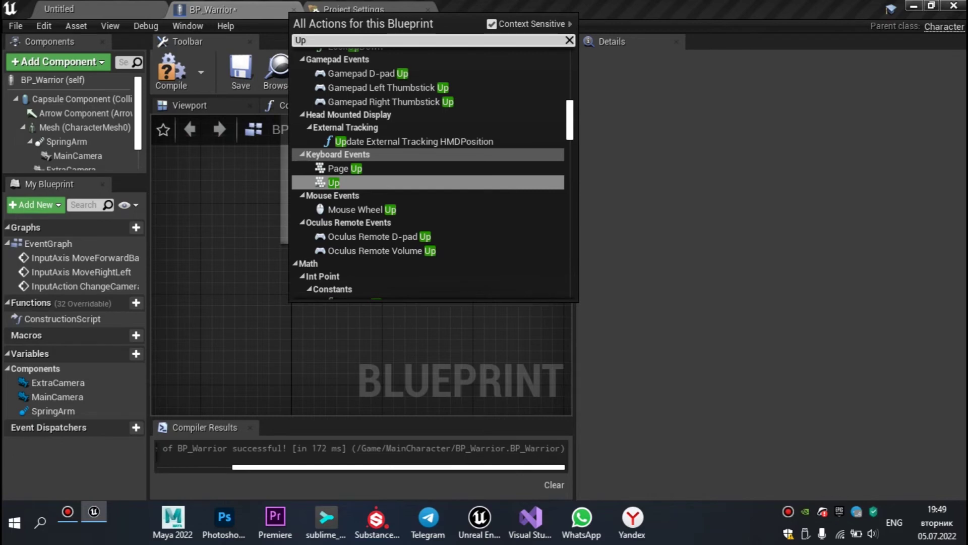
pyautogui.write('Do')
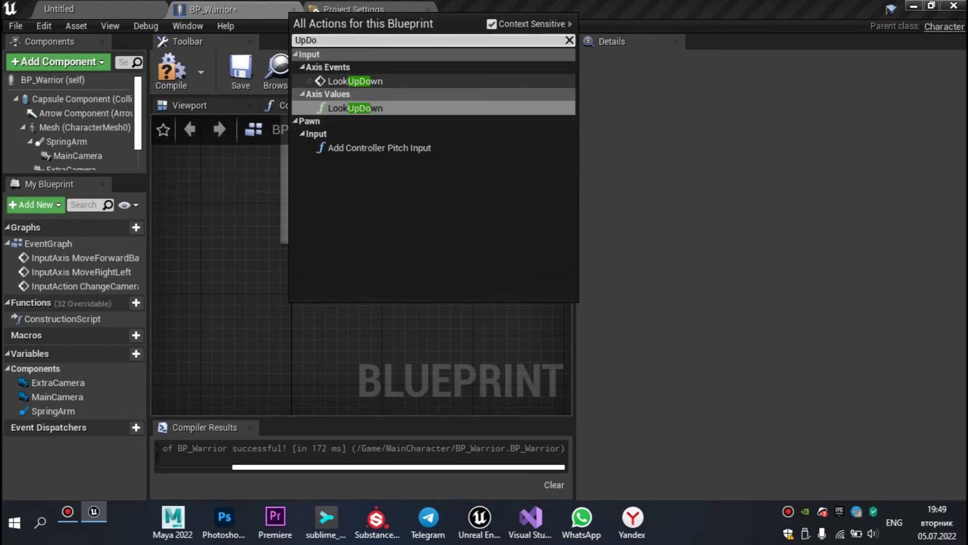
pyautogui.click(355, 81)
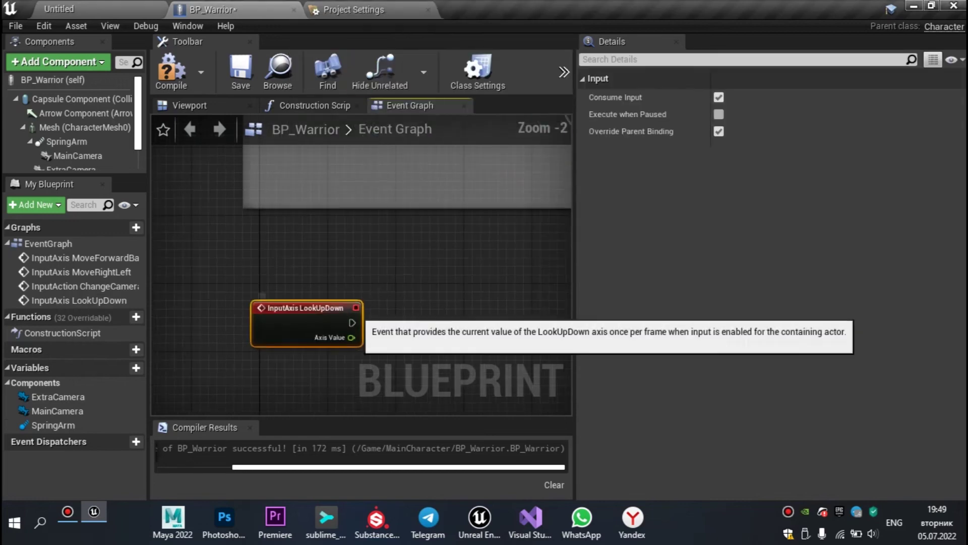
pyautogui.scroll(2, 367, 367)
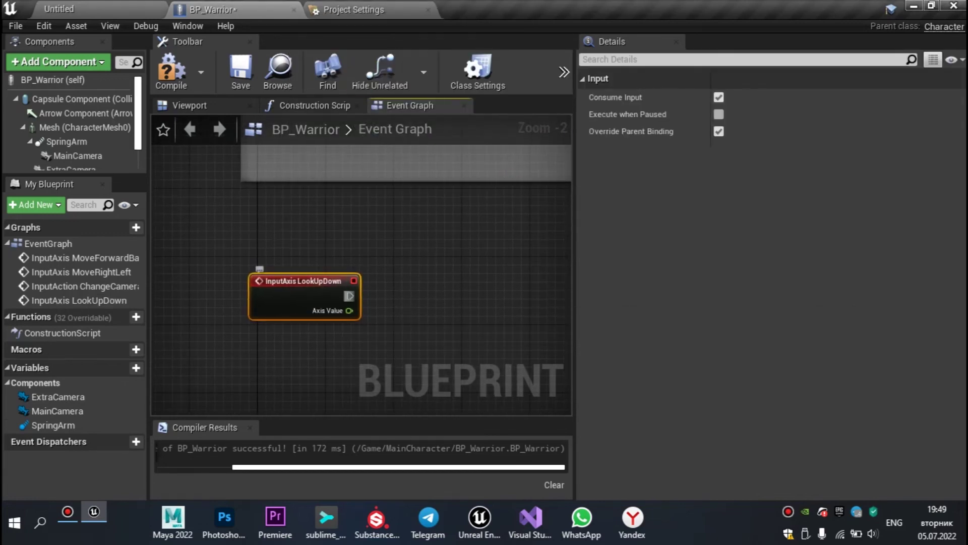
pyautogui.moveTo(468, 295); pyautogui.dragTo(468, 295)
pyautogui.write('Add Controll')
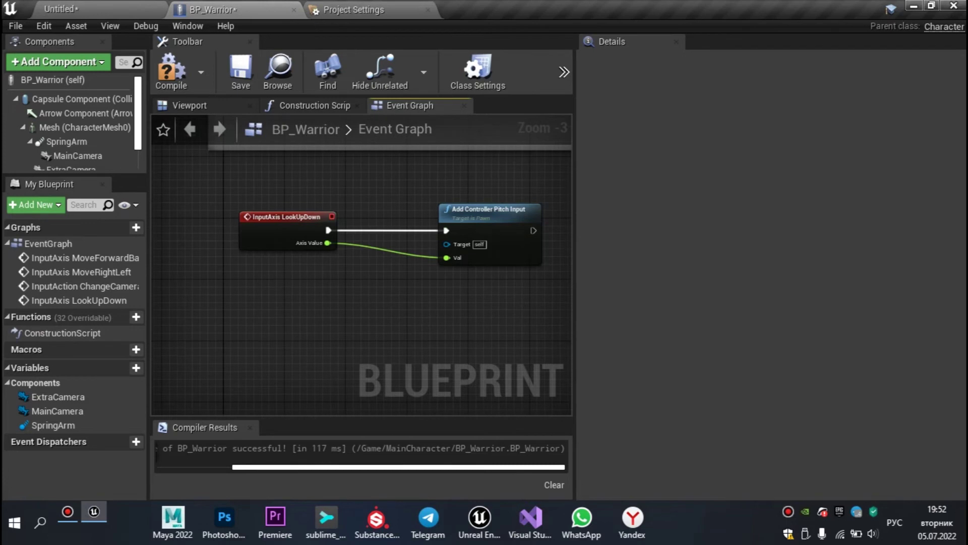
# - Add an InputAxis LookLeftRight event node to the graph
pyautogui.moveTo(283, 241); pyautogui.dragTo(211, 219)
pyautogui.rightClick(249, 334)
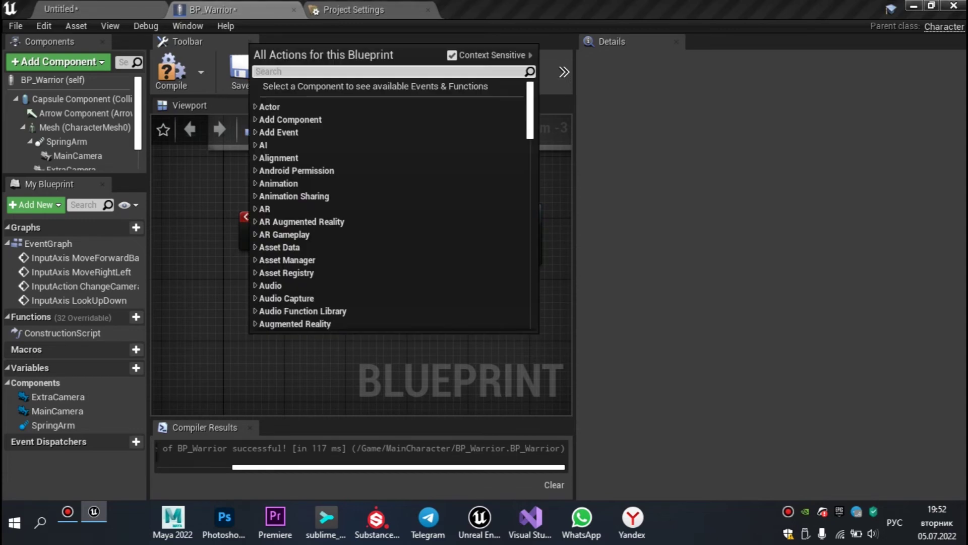
pyautogui.write('RightLeft')
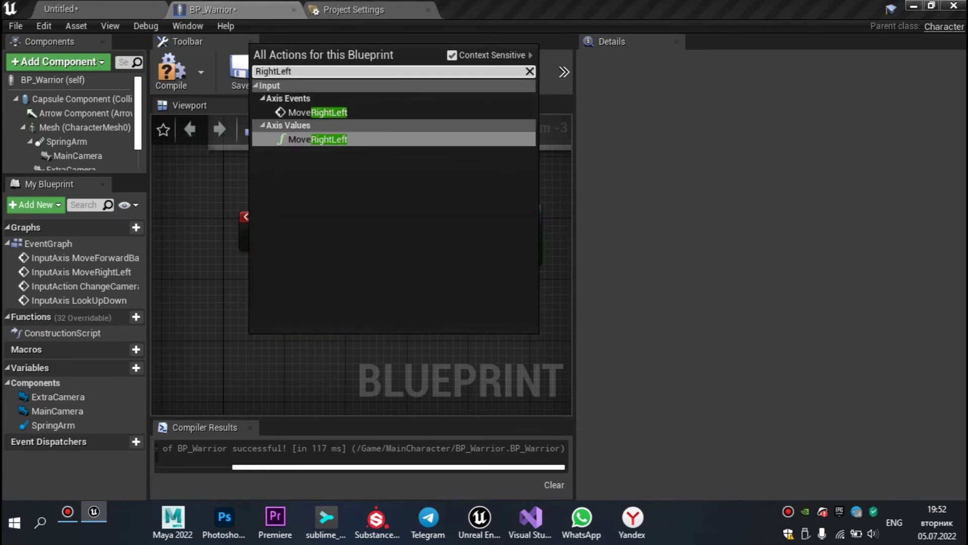
pyautogui.press('Escape')
pyautogui.rightClick(267, 328)
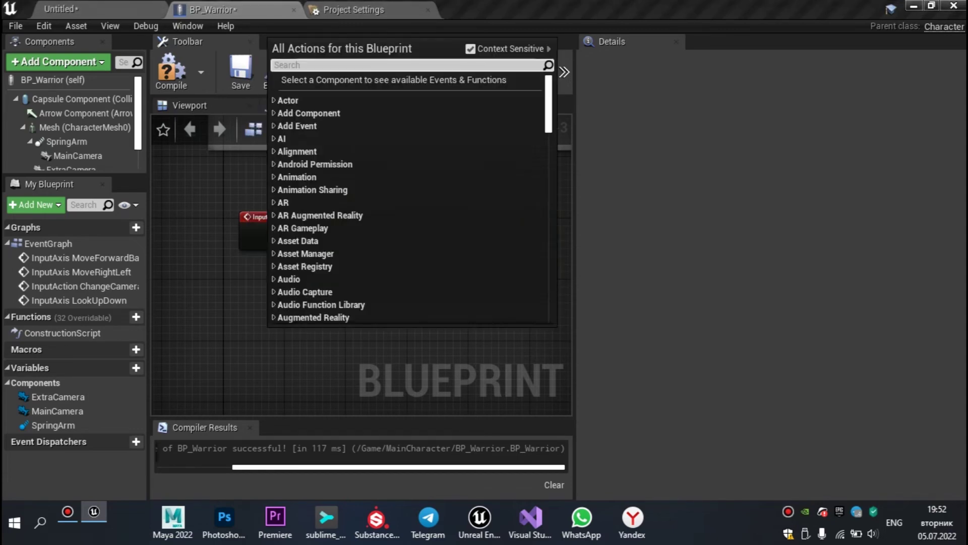
pyautogui.write('LeftRi')
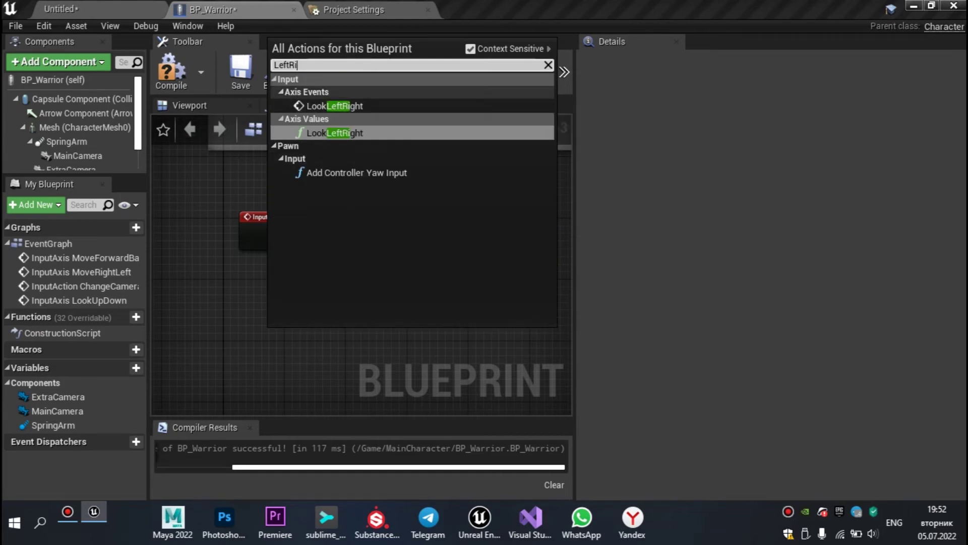
pyautogui.click(333, 106)
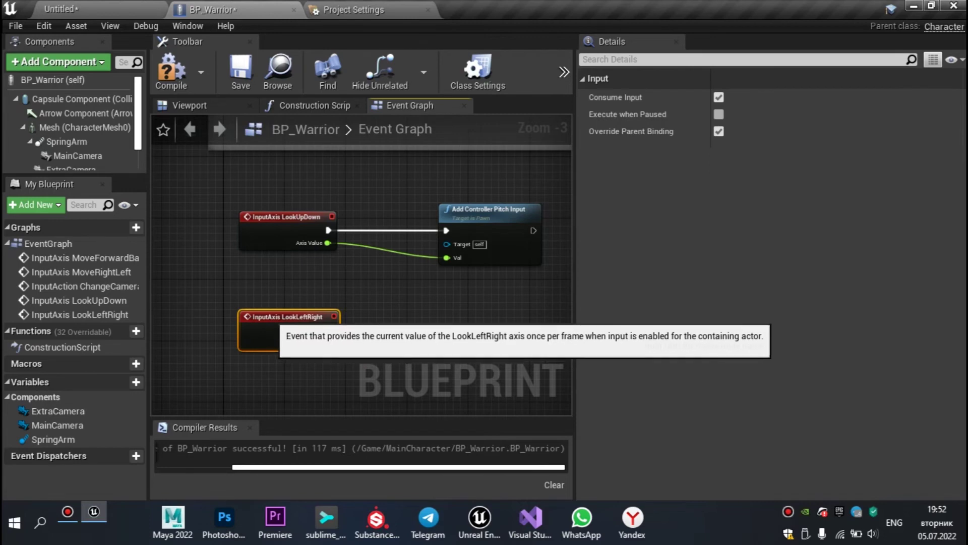
# - Drive Add Controller Yaw Input from LookLeftRight, feeding Axis Value into Val
pyautogui.moveTo(424, 328); pyautogui.dragTo(424, 329)
pyautogui.write('Add Controll')
pyautogui.click(514, 201)
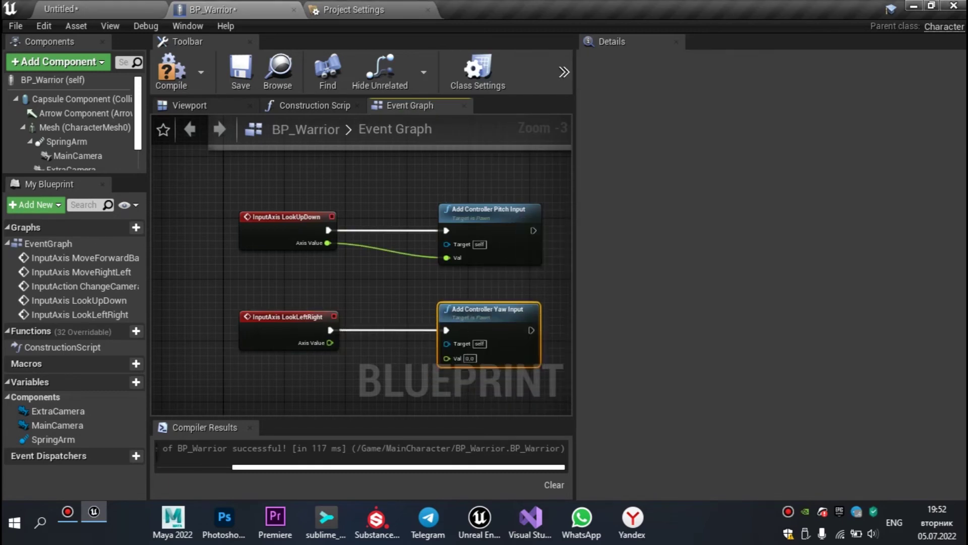
pyautogui.moveTo(329, 342); pyautogui.dragTo(388, 349)
pyautogui.moveTo(467, 376); pyautogui.dragTo(467, 376)
# - Compile BP_Warrior and marquee-select the four mouse-look nodes
pyautogui.click(172, 71)
pyautogui.scroll(-1, 242, 202)
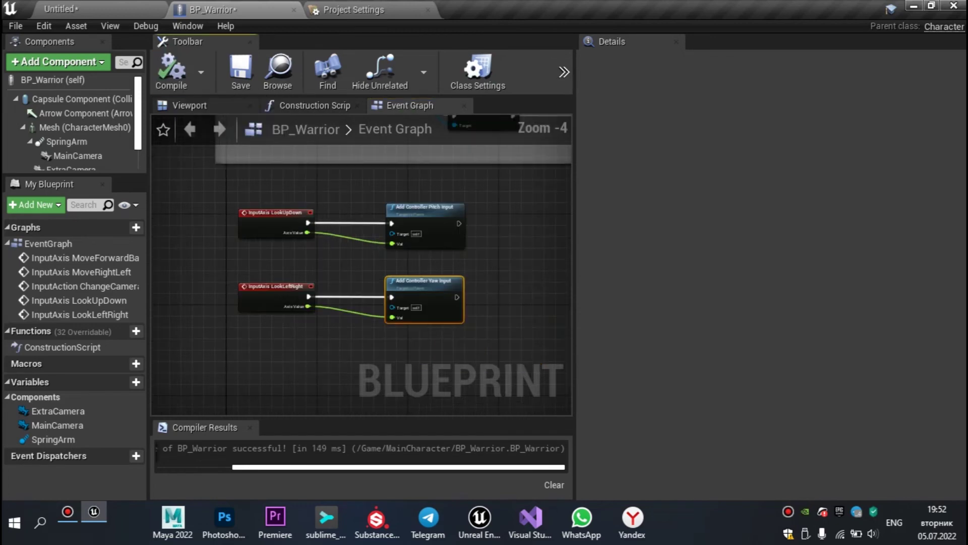
pyautogui.moveTo(217, 192); pyautogui.dragTo(495, 346)
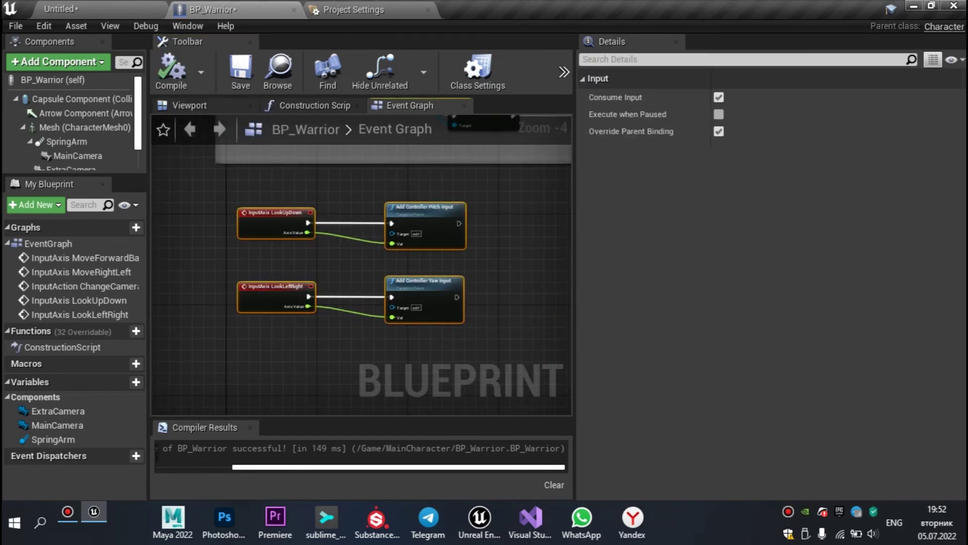
# - Wrap the mouse-look nodes in a comment titled 'Mouse', then compile and save BP_Warrior
pyautogui.press('c')
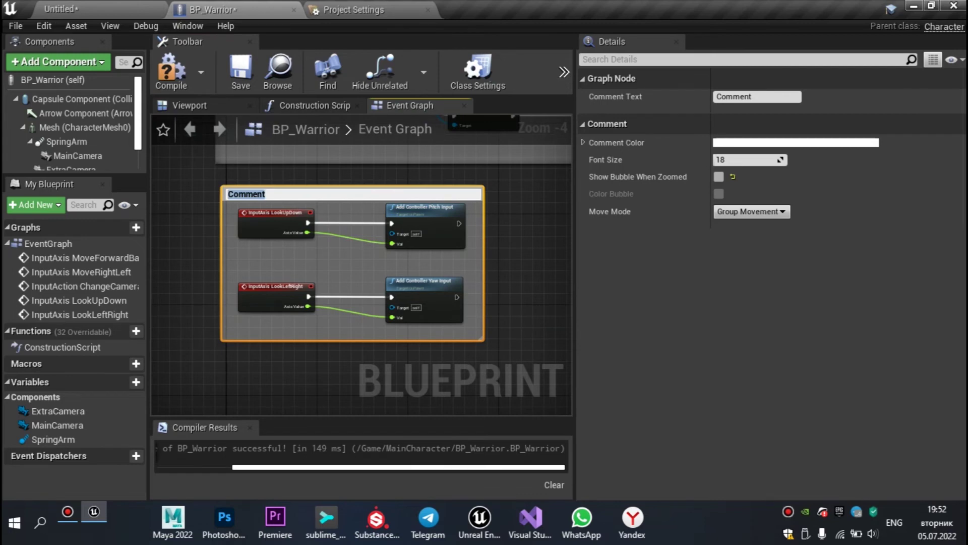
pyautogui.write('Mouse')
pyautogui.press('Return')
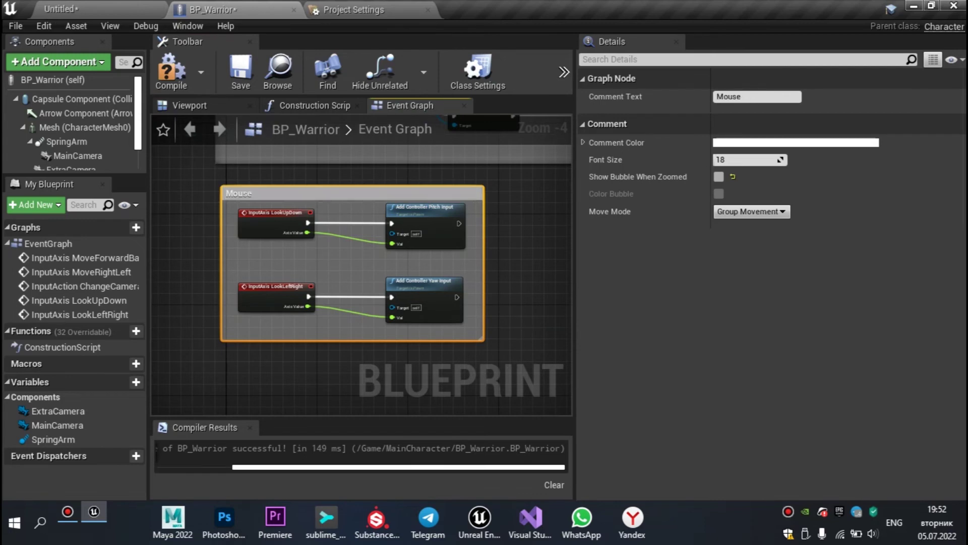
pyautogui.click(307, 223)
pyautogui.click(171, 71)
pyautogui.click(240, 71)
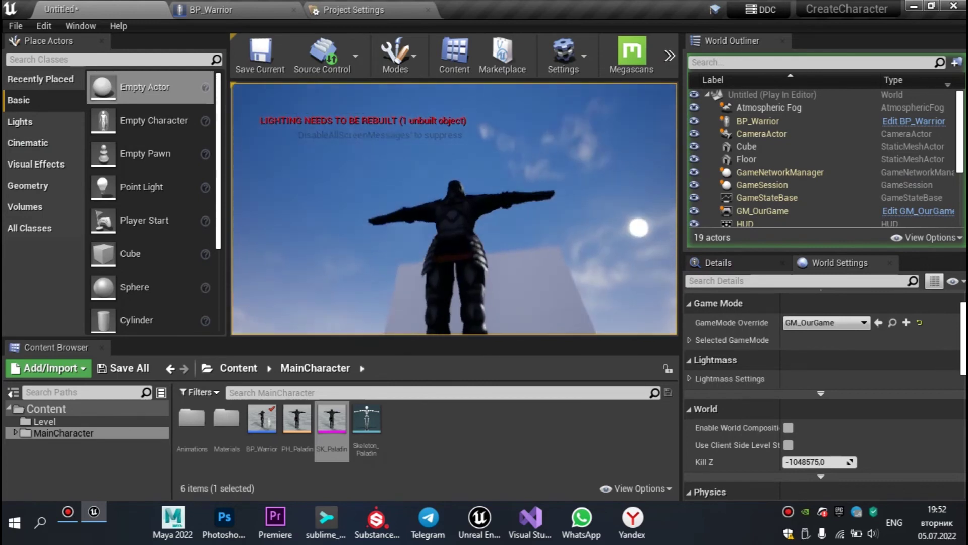
# - Stop the play test and inspect the SpringArm component's settings in BP_Warrior
pyautogui.press('Escape')
pyautogui.click(222, 9)
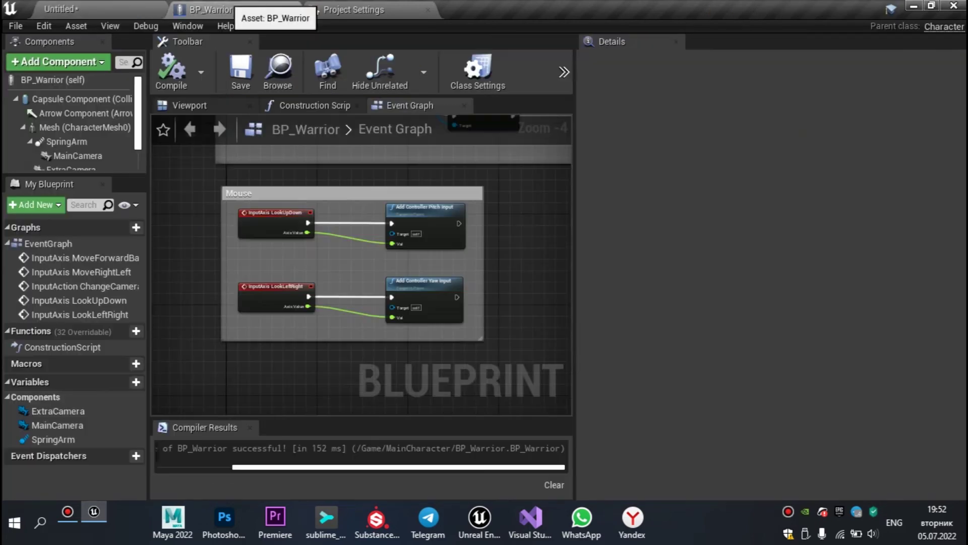
pyautogui.click(67, 141)
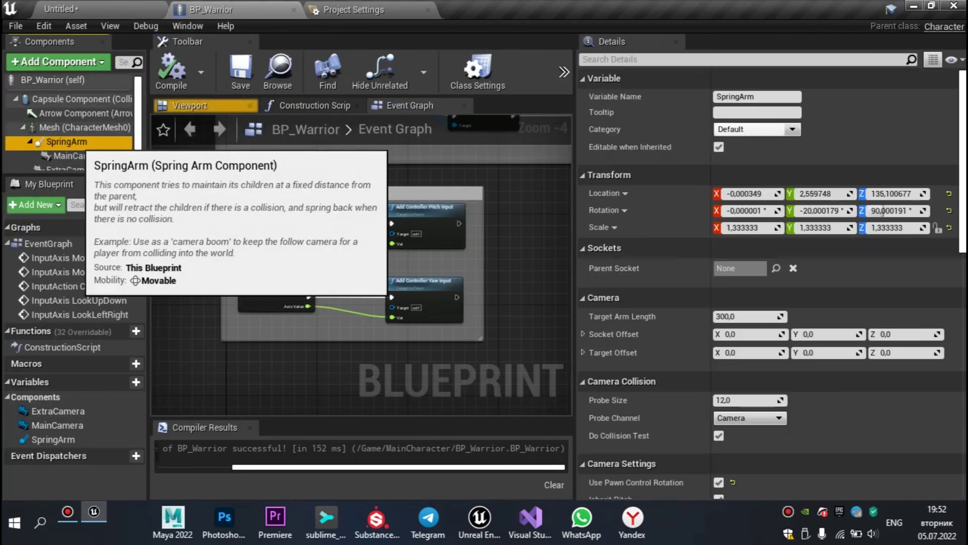
pyautogui.scroll(-3, 645, 353)
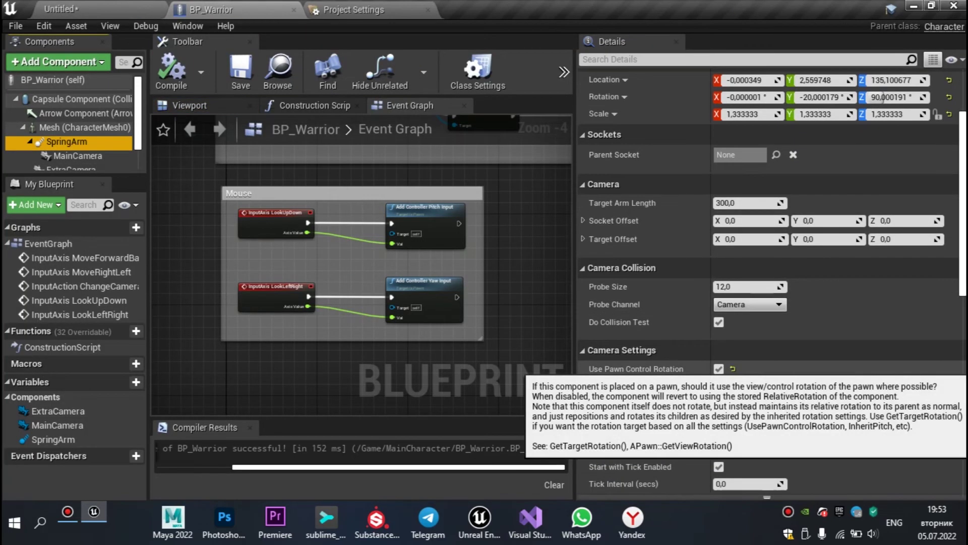
pyautogui.moveTo(635, 368)
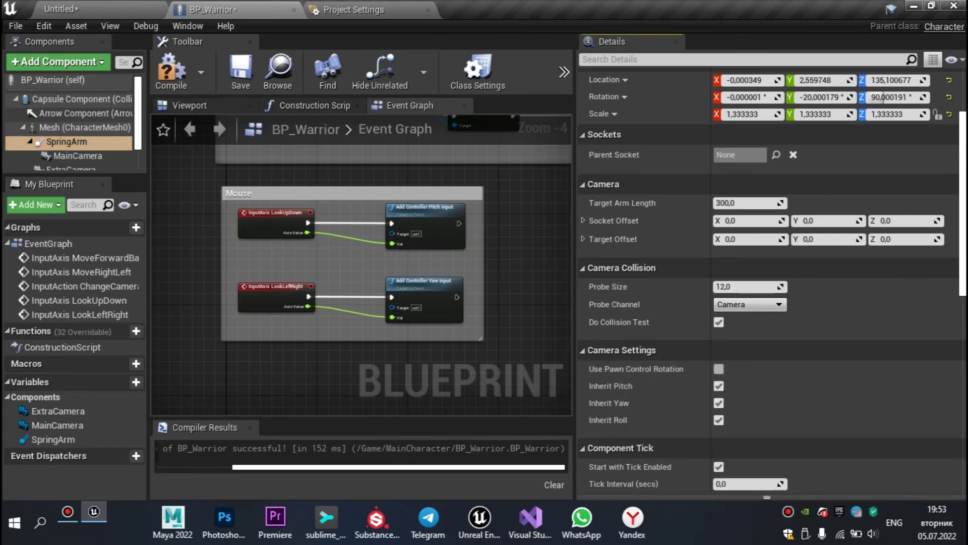
# - Play-test the level twice to try mouse look, ending back in BP_Warrior
pyautogui.click(60, 9)
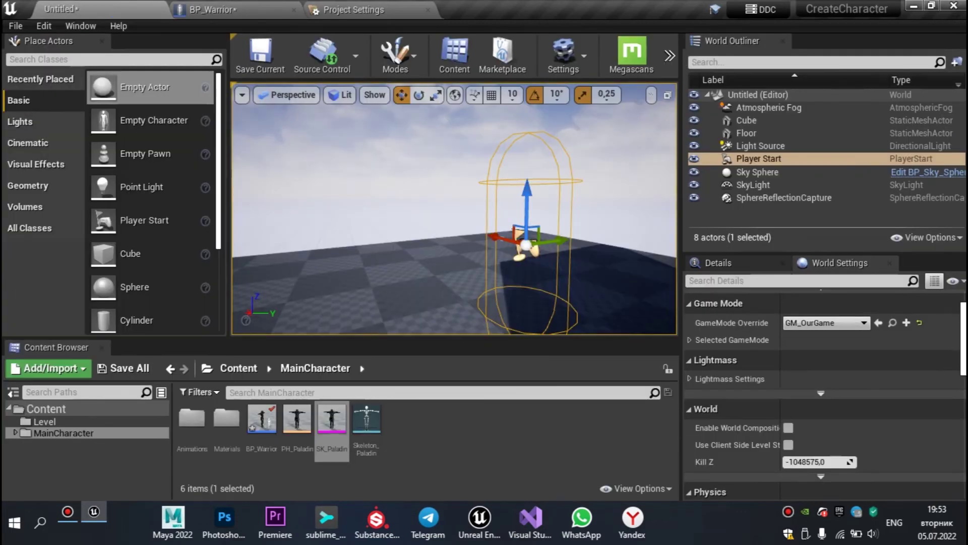
pyautogui.hotkey('alt', 'p')
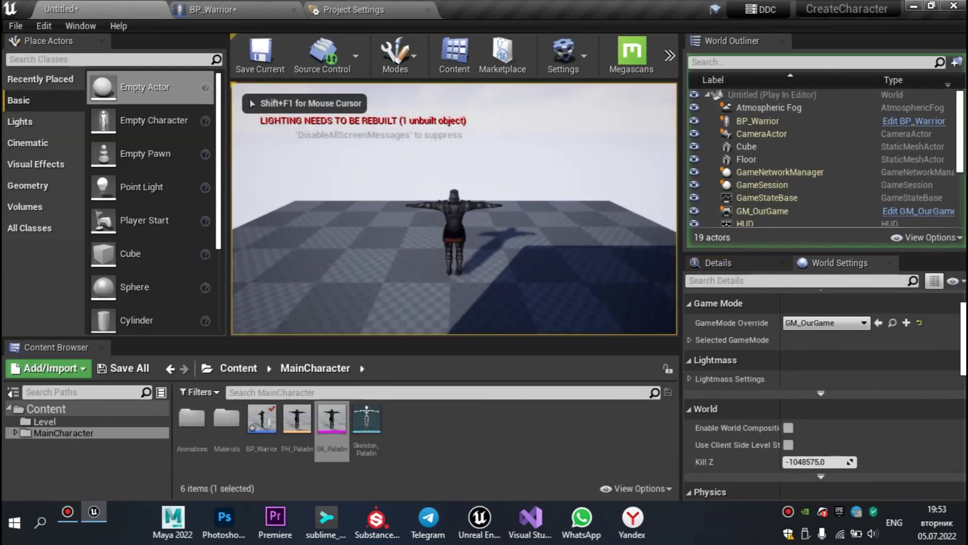
pyautogui.press('Escape')
pyautogui.click(237, 9)
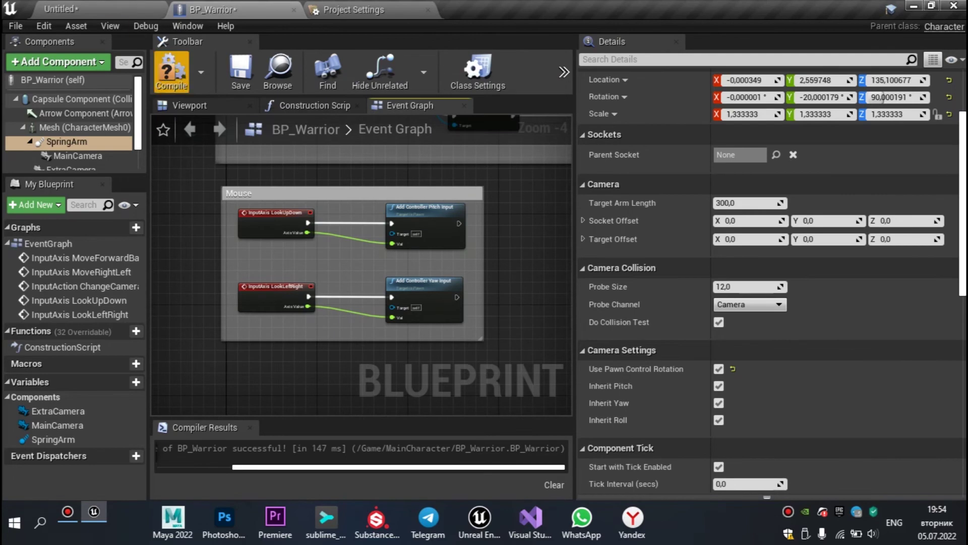
pyautogui.click(61, 9)
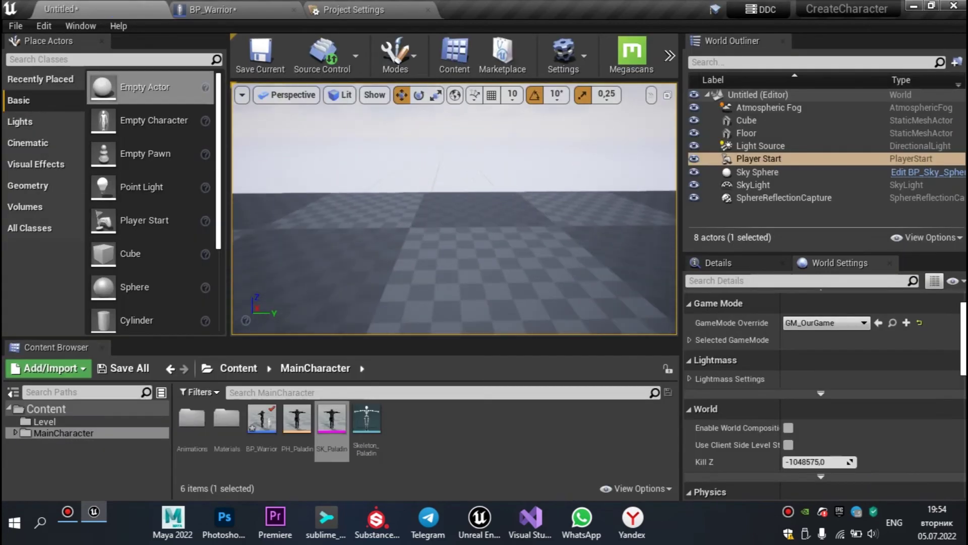
pyautogui.hotkey('alt', 'p')
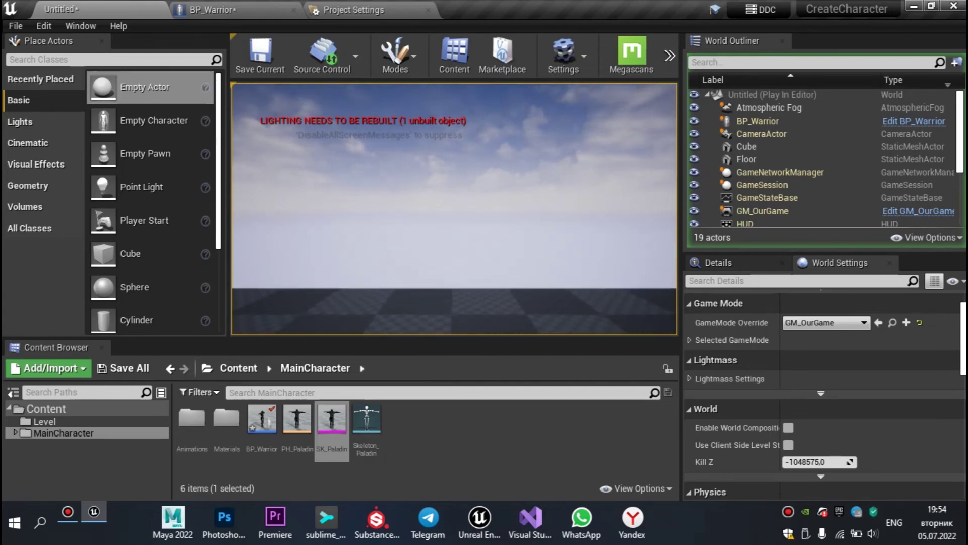
pyautogui.press('Escape')
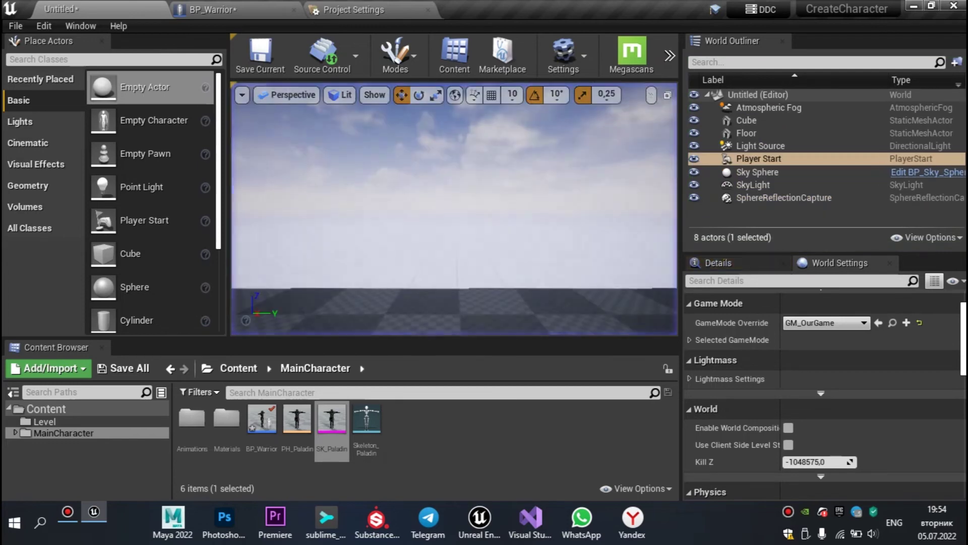
pyautogui.click(237, 9)
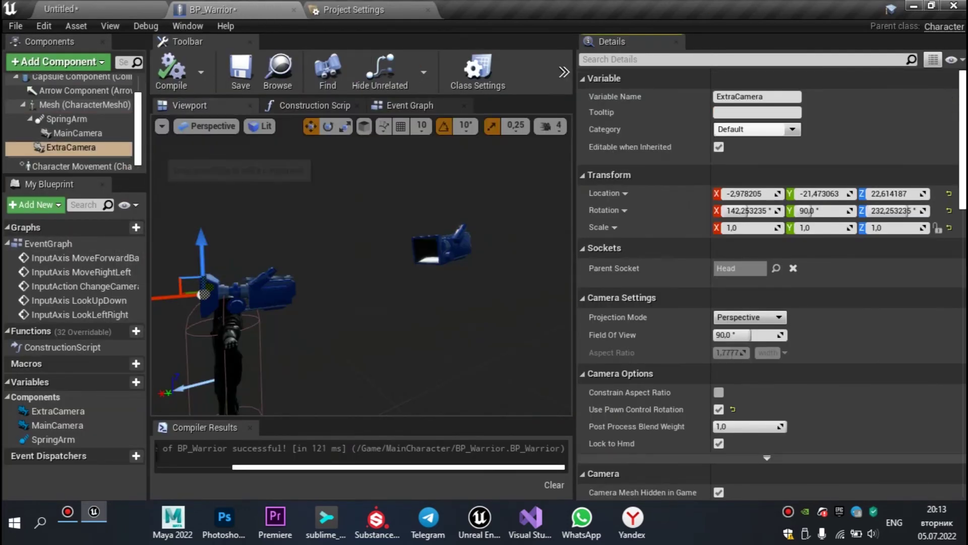
# - Select the ExtraCamera component in BP_Warrior's Components panel
pyautogui.click(71, 146)
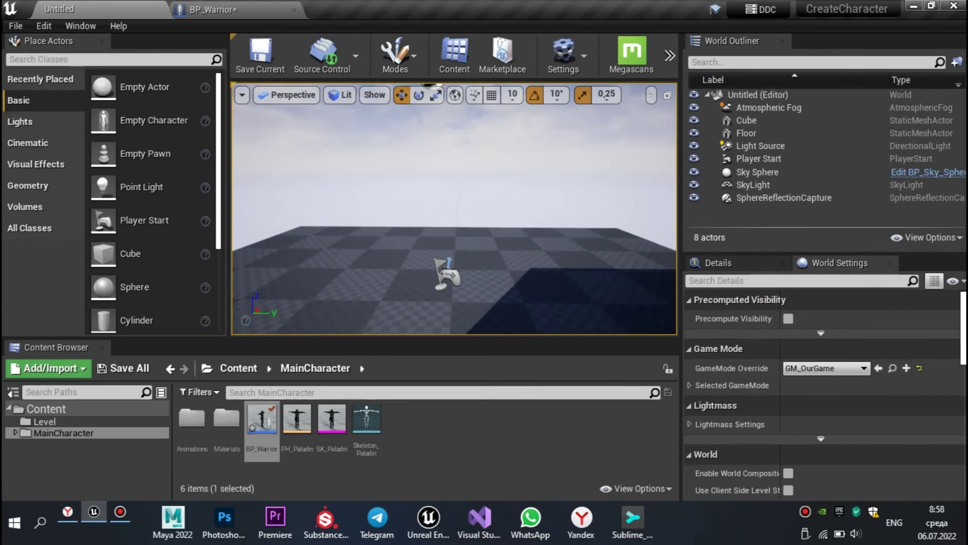
# - Frame the Player Start, run a quick play-test, then return to the BP_Warrior Event Graph
pyautogui.moveTo(454, 209); pyautogui.dragTo(441, 211, button='right')
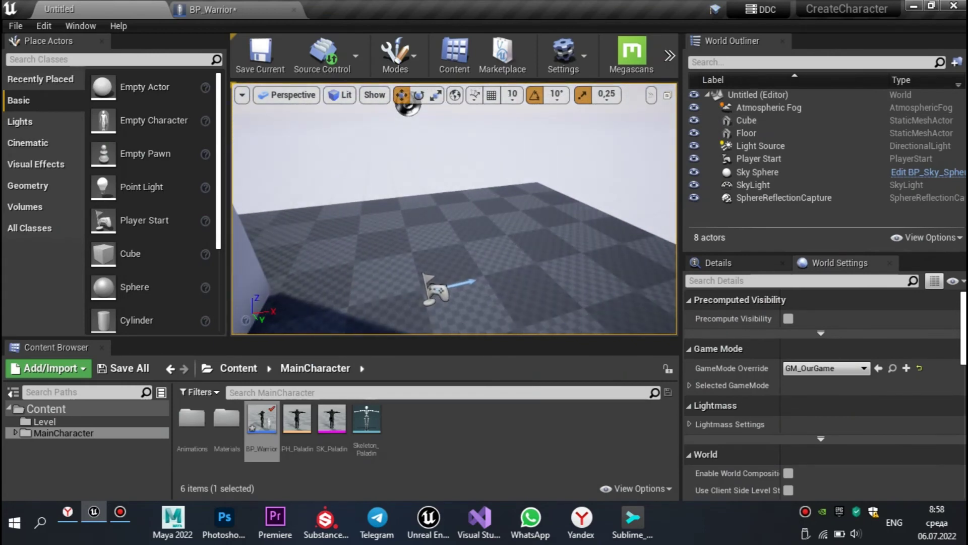
pyautogui.hotkey('alt', 'p')
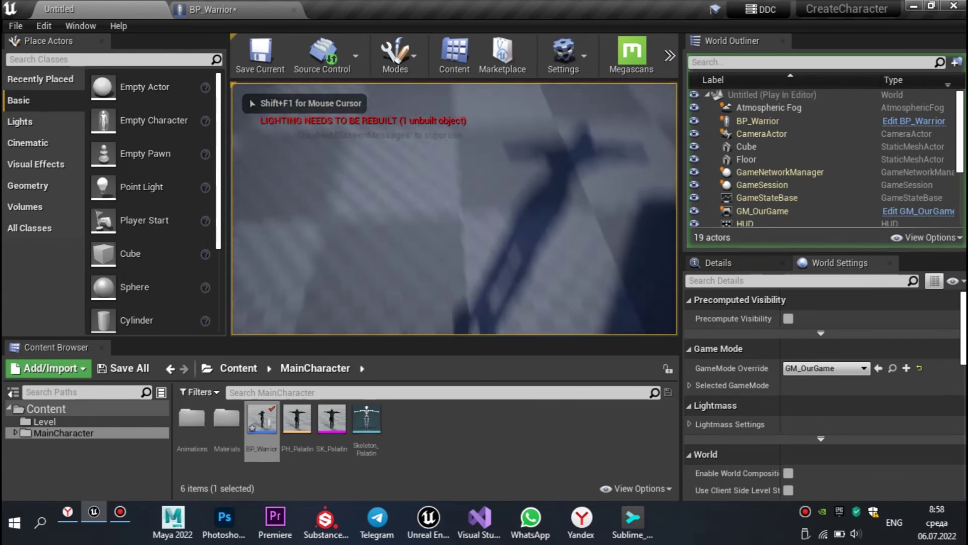
pyautogui.press('Escape')
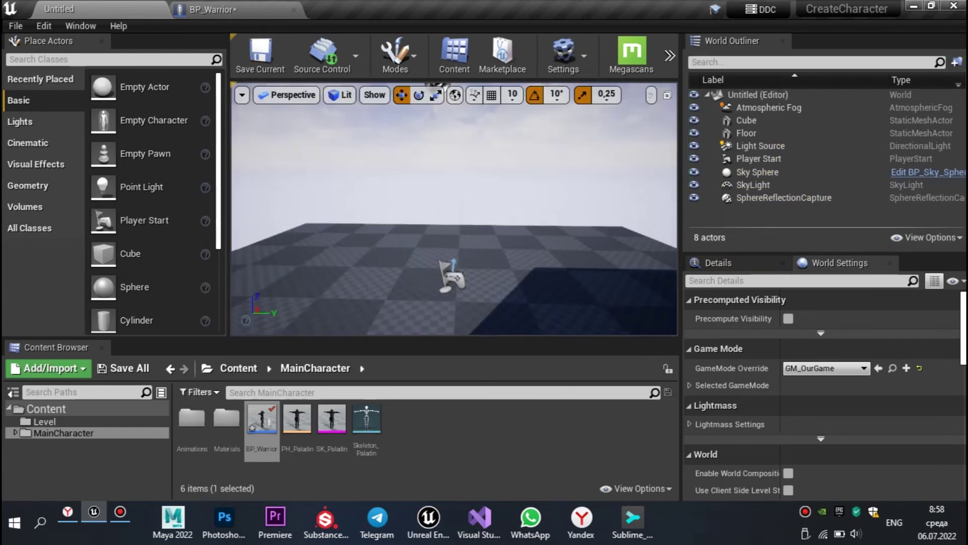
pyautogui.click(214, 9)
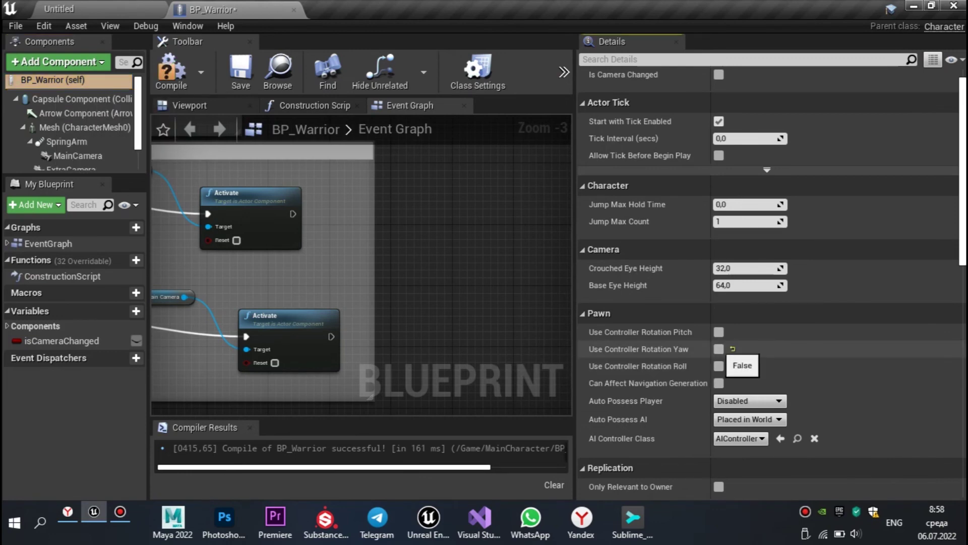
# - Add a Set Use Controller Rotation Yaw node after the upper camera Activate node
pyautogui.moveTo(292, 213); pyautogui.dragTo(369, 214)
pyautogui.write('Use')
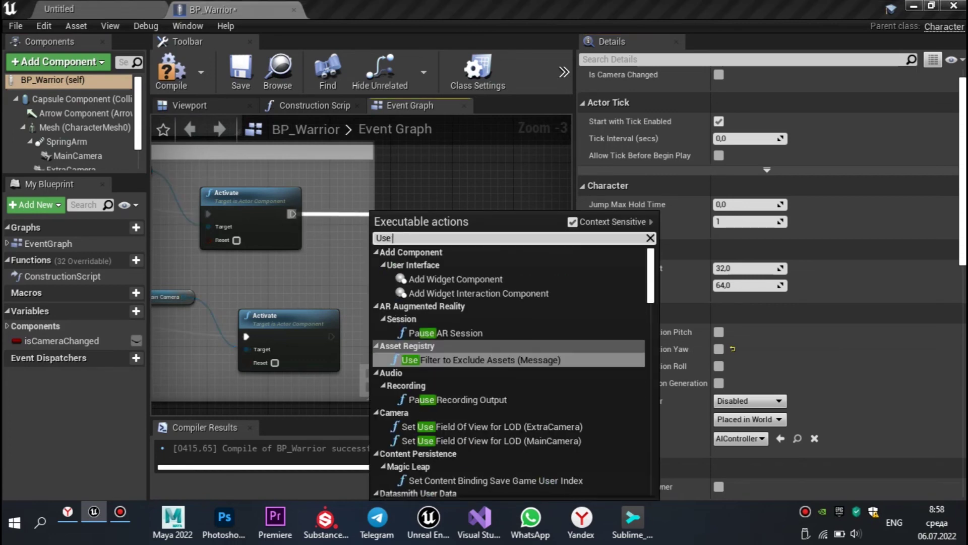
pyautogui.write(' Controll')
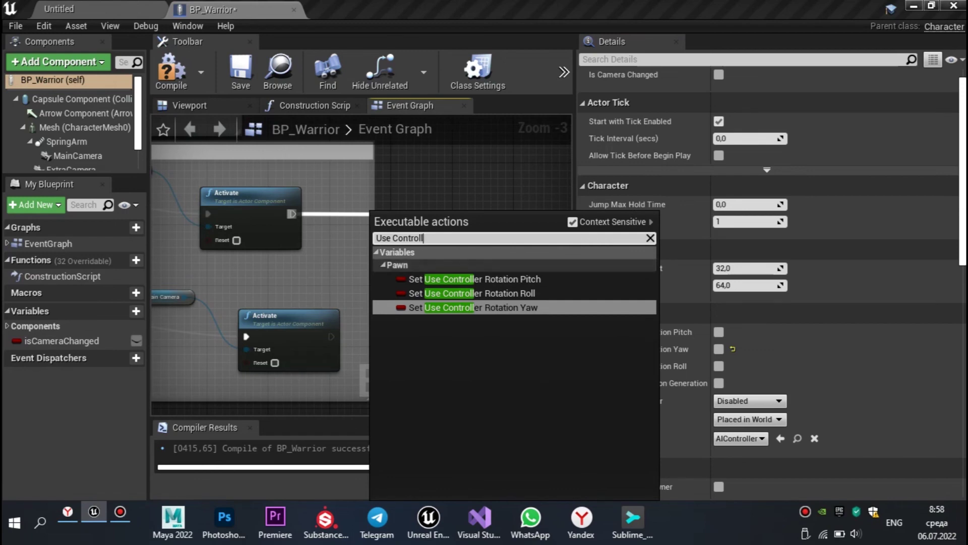
pyautogui.click(391, 307)
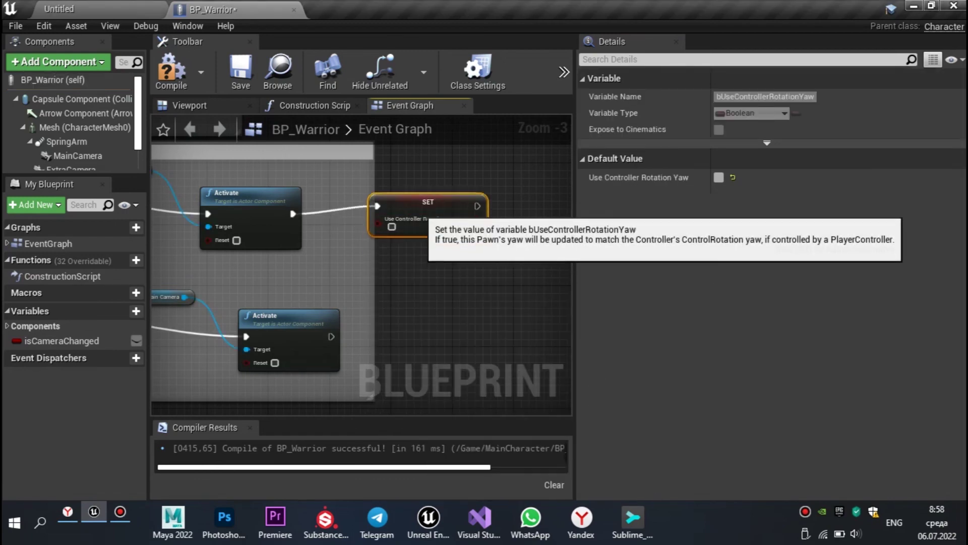
pyautogui.moveTo(421, 225); pyautogui.dragTo(422, 210)
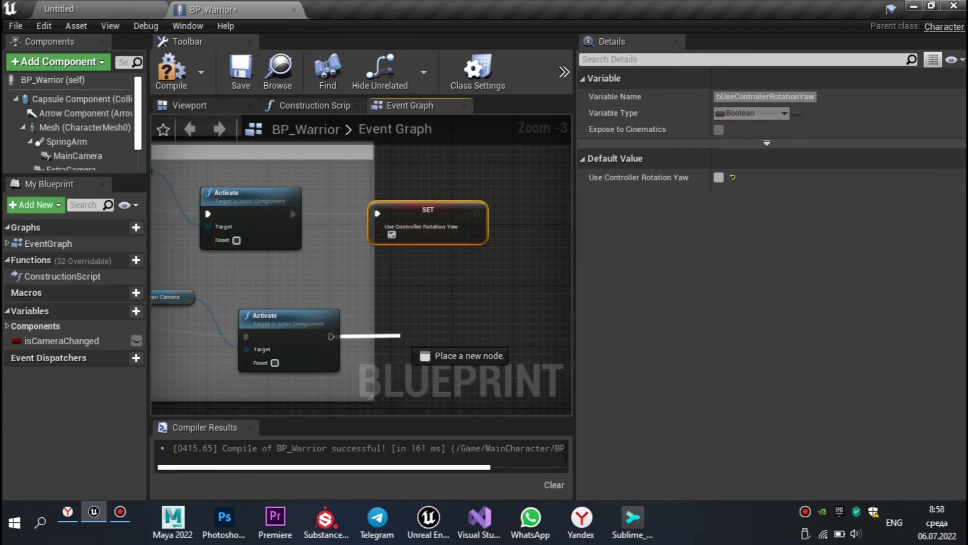
# - Wire an unticked copy of the SET yaw node after the lower Activate, compile, and play-test
pyautogui.moveTo(400, 336); pyautogui.dragTo(400, 336)
pyautogui.write('add int')
pyautogui.press('Escape')
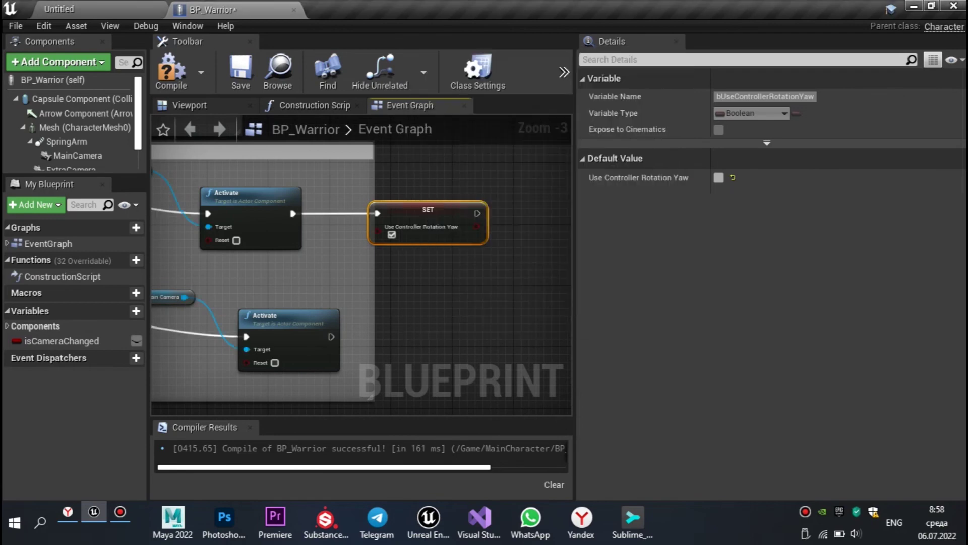
pyautogui.hotkey('ctrl', 'c')
pyautogui.hotkey('ctrl', 'v')
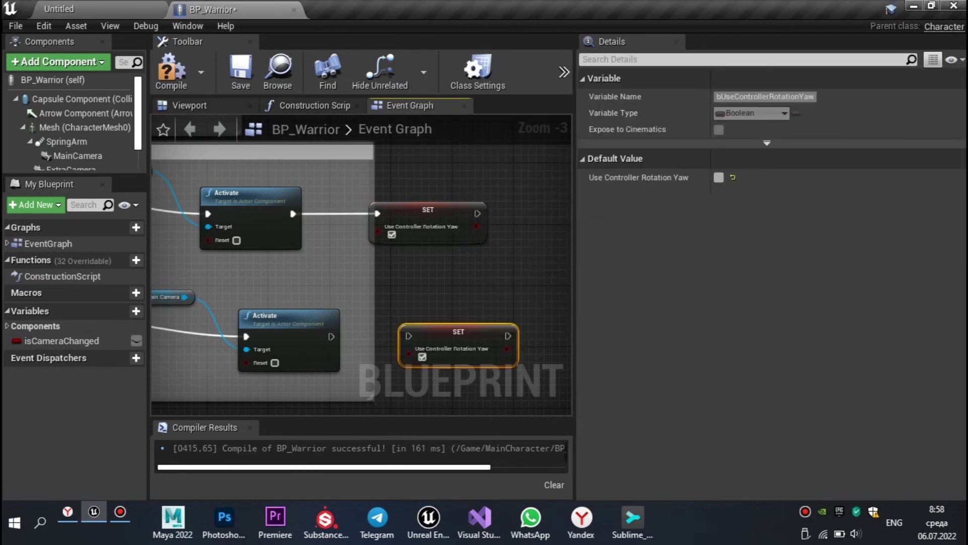
pyautogui.moveTo(436, 325); pyautogui.dragTo(427, 325)
pyautogui.click(392, 349)
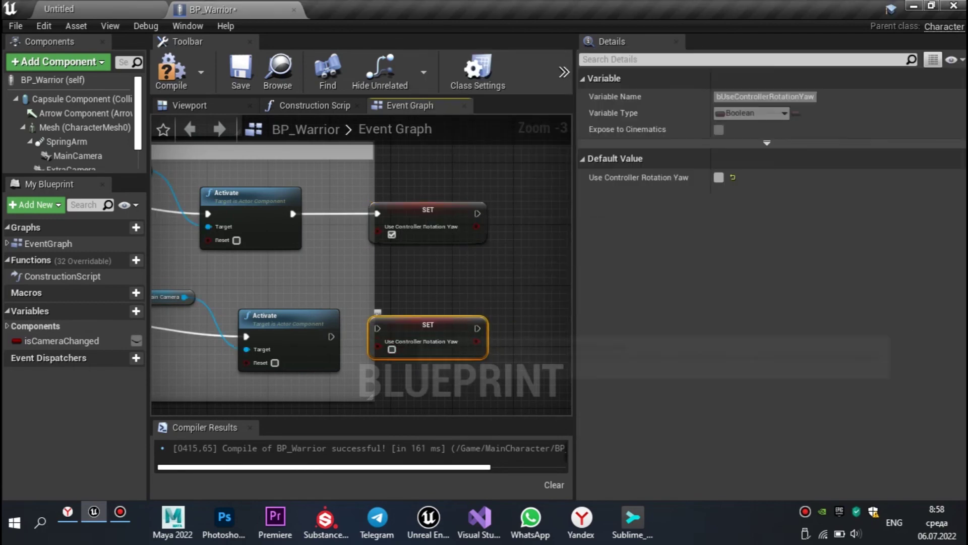
pyautogui.moveTo(330, 336); pyautogui.dragTo(368, 331)
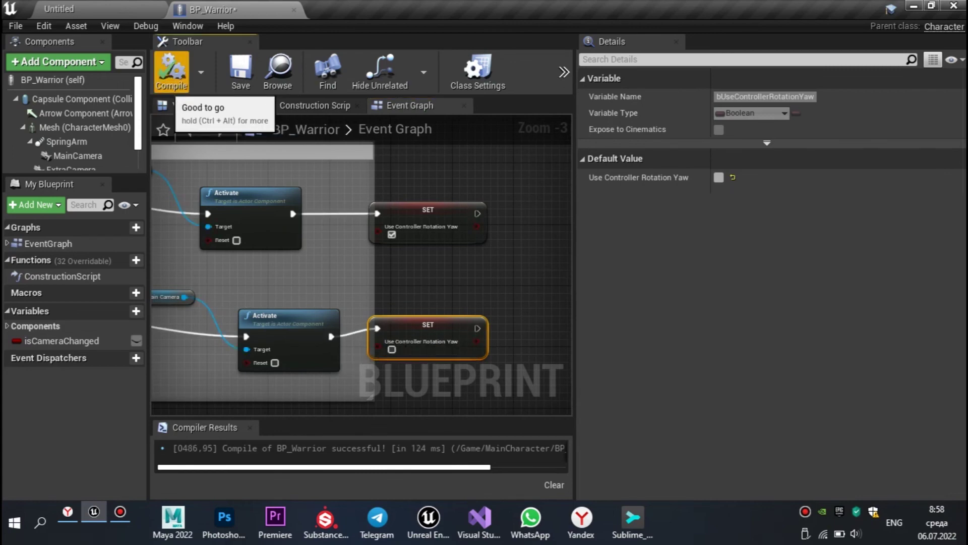
pyautogui.click(241, 71)
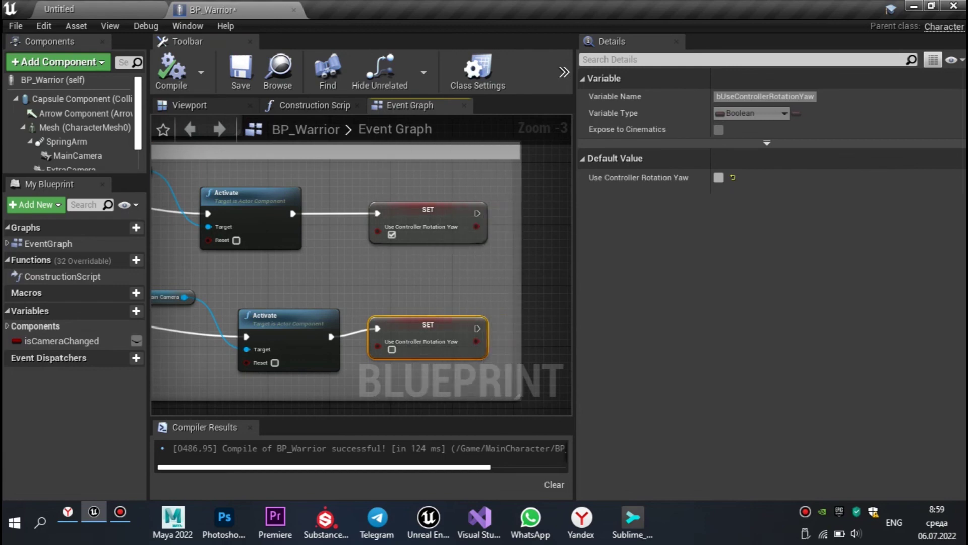
pyautogui.hotkey('alt', 'p')
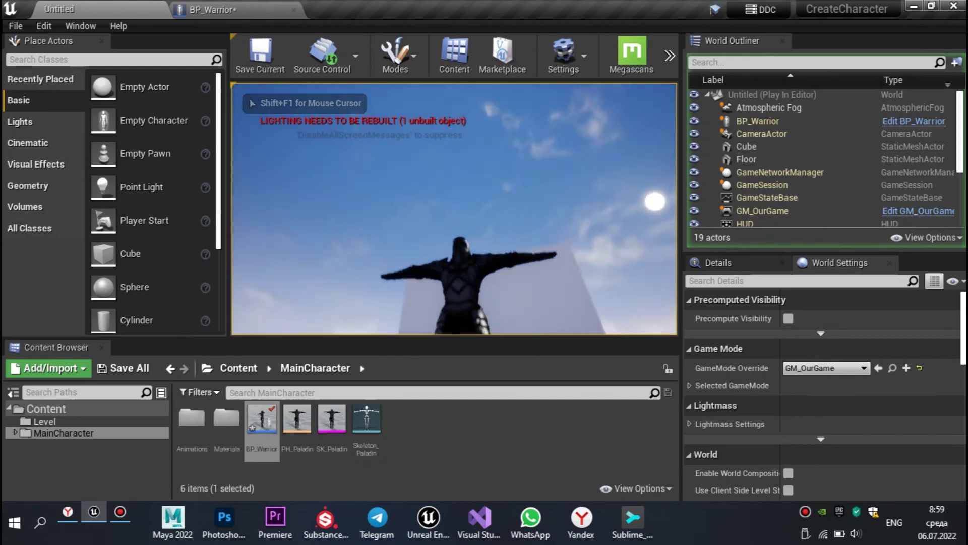
# - Toggle the yaw checkboxes on both SET nodes and play-test again from the level editor
pyautogui.press('Escape')
pyautogui.click(361, 202)
pyautogui.click(361, 331)
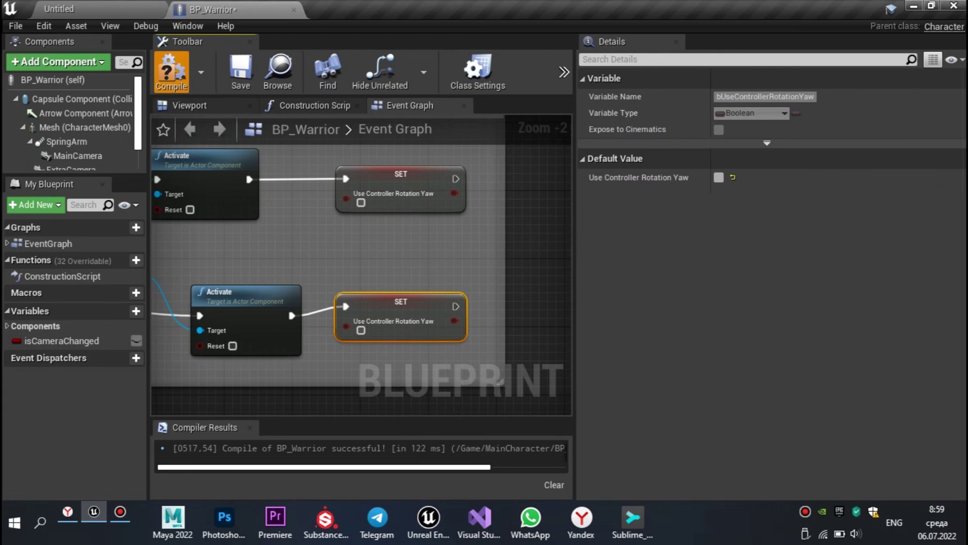
pyautogui.click(146, 26)
pyautogui.click(59, 8)
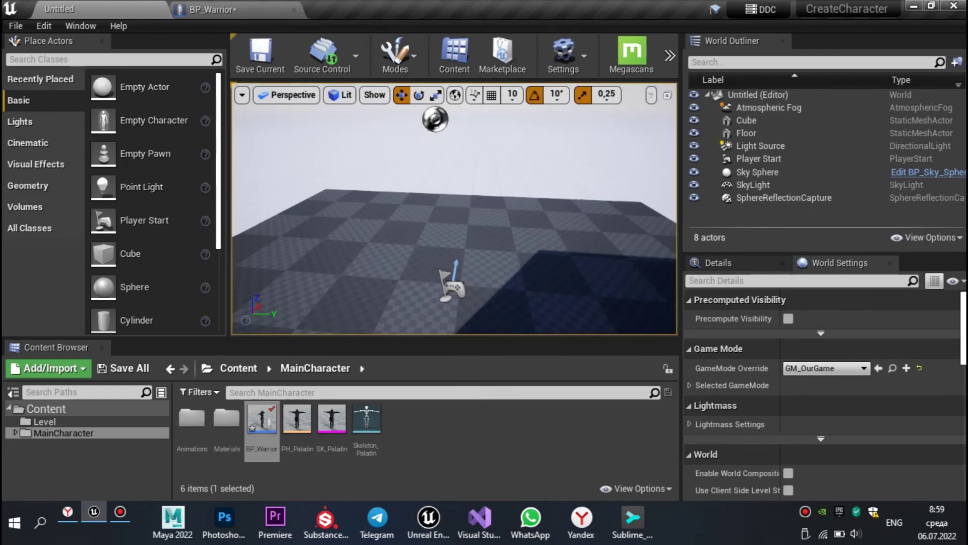
pyautogui.hotkey('alt', 'p')
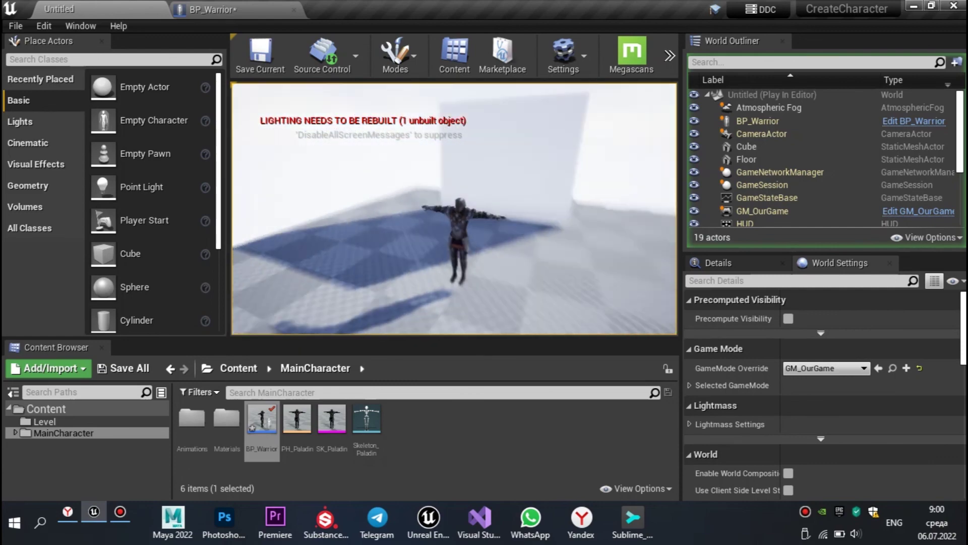
# - Close the BP_Warrior blueprint and run a final play-test, jumping the character once
pyautogui.press('Escape')
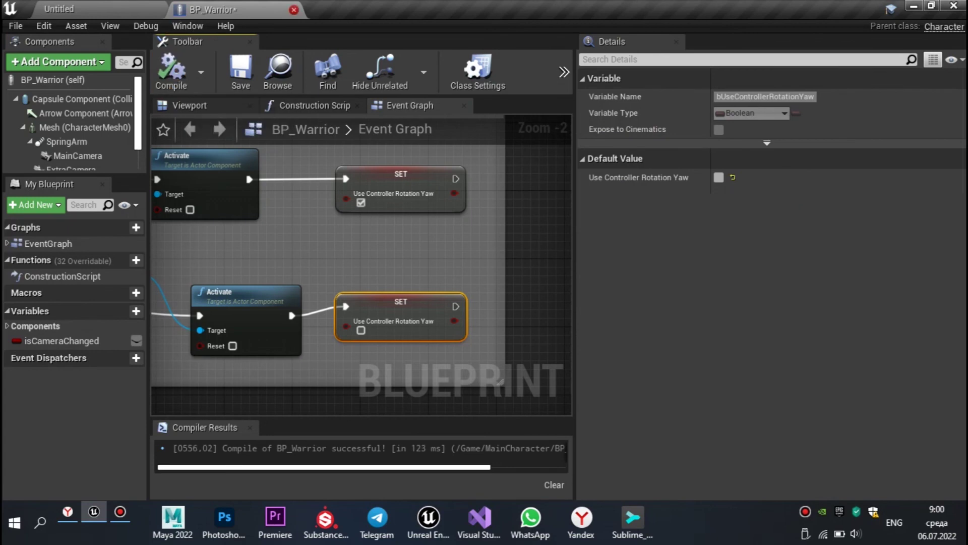
pyautogui.click(294, 10)
pyautogui.hotkey('alt', 'p')
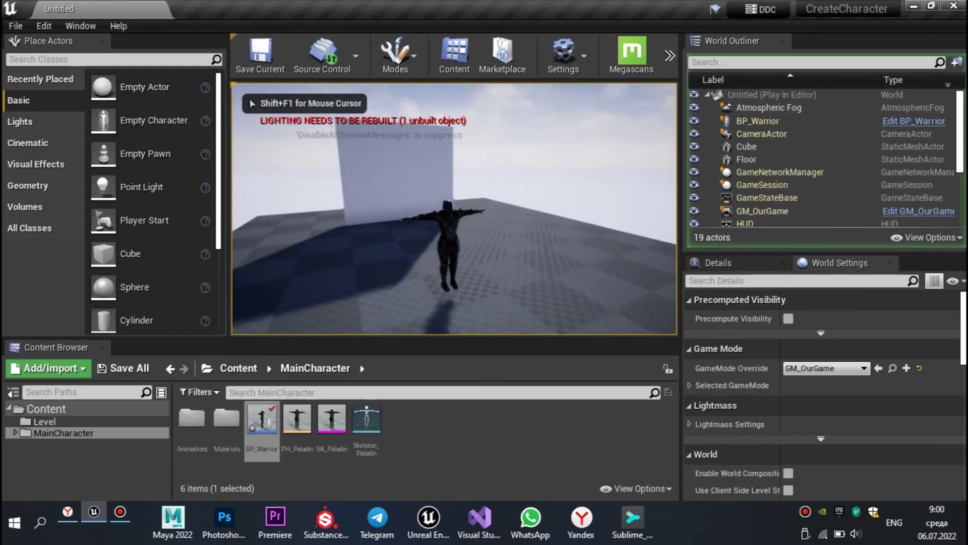
pyautogui.press('space')
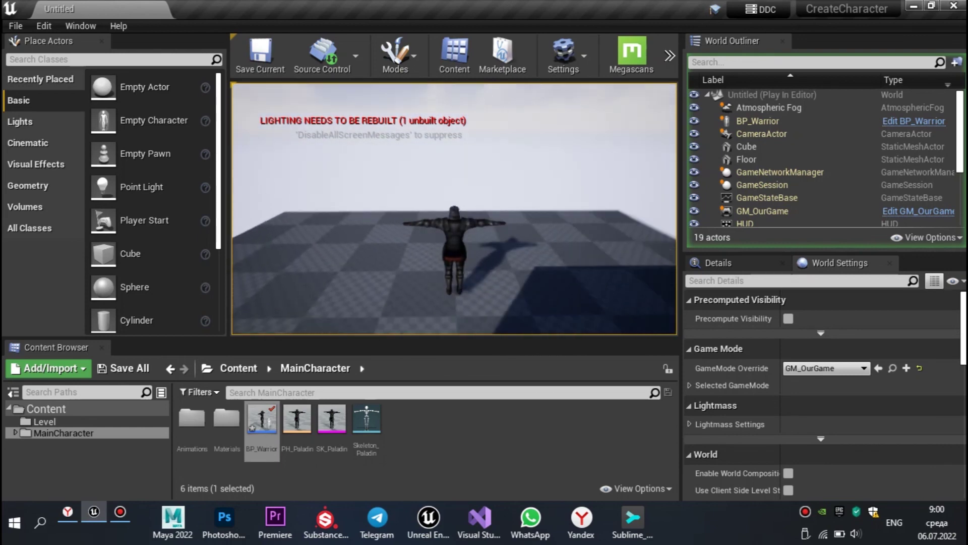
pyautogui.press('Escape')
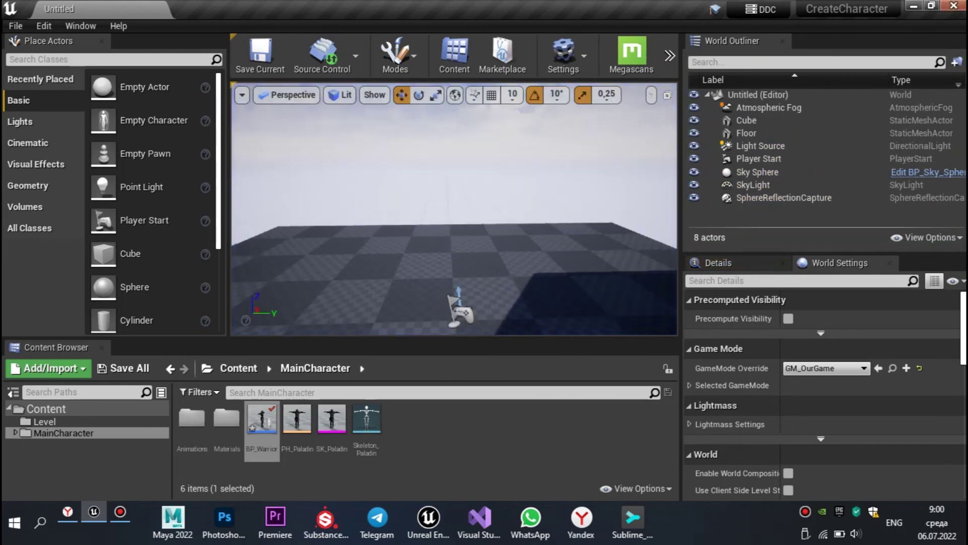